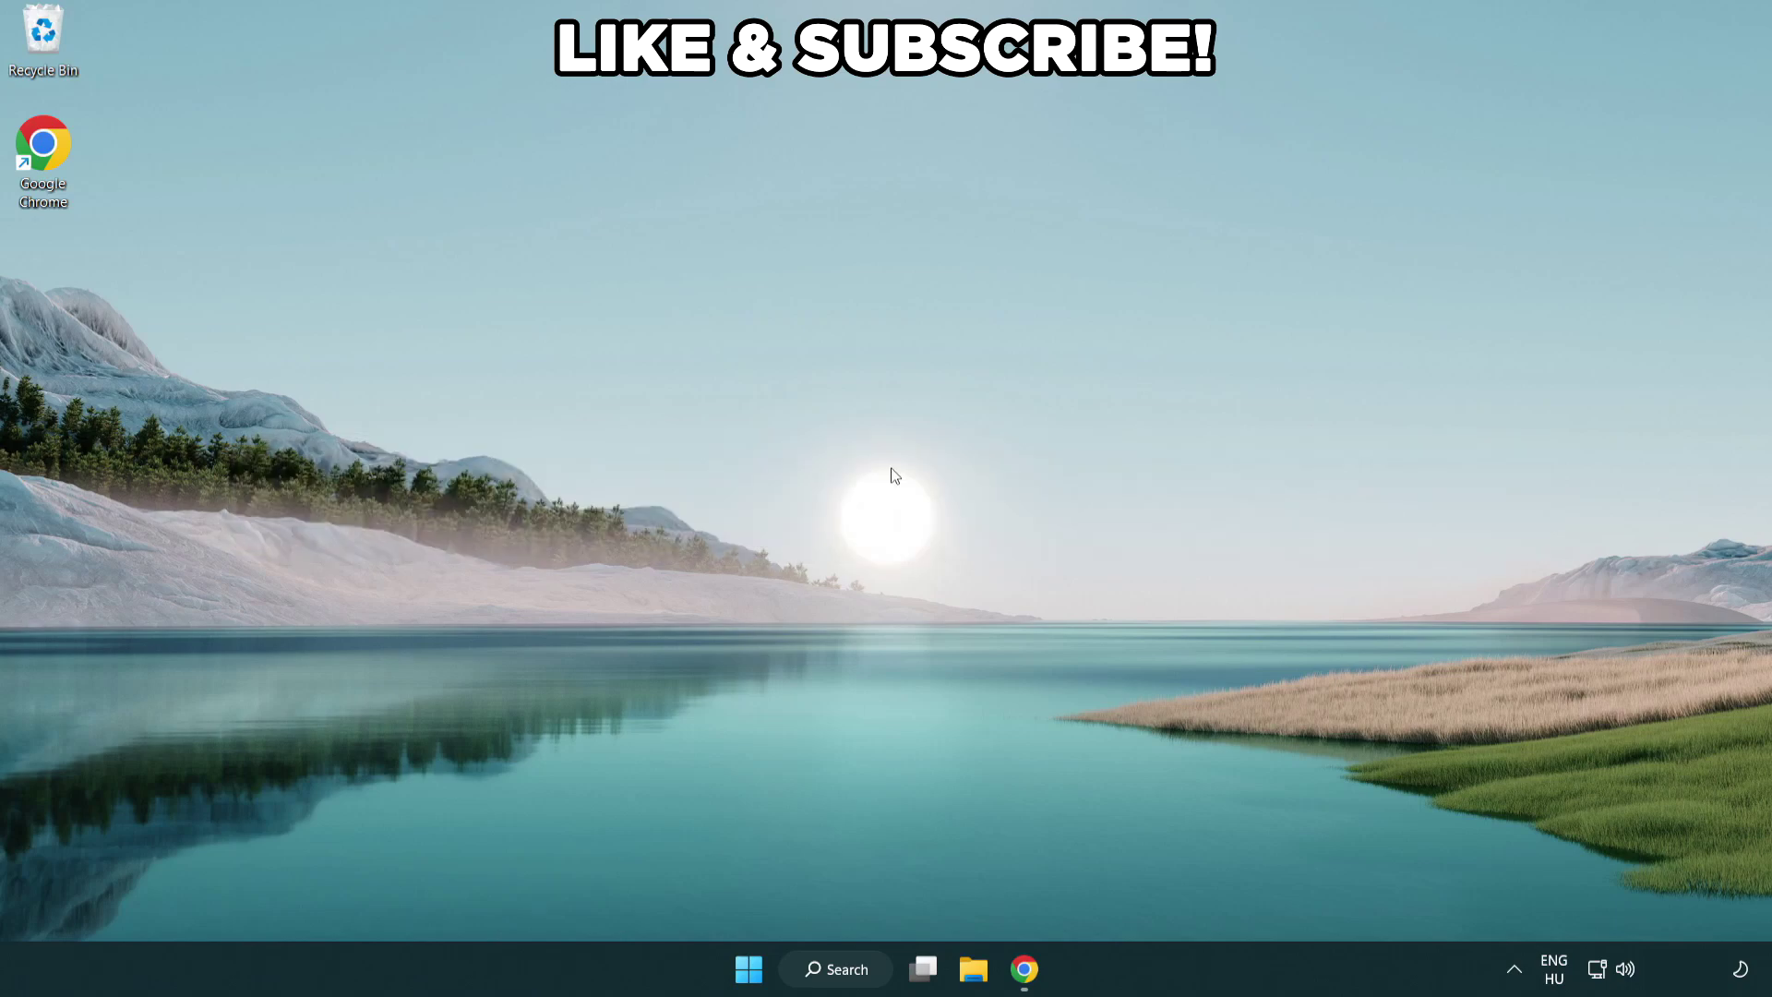
Step: Search Windows for 'edit power plan'
left_click(856, 975)
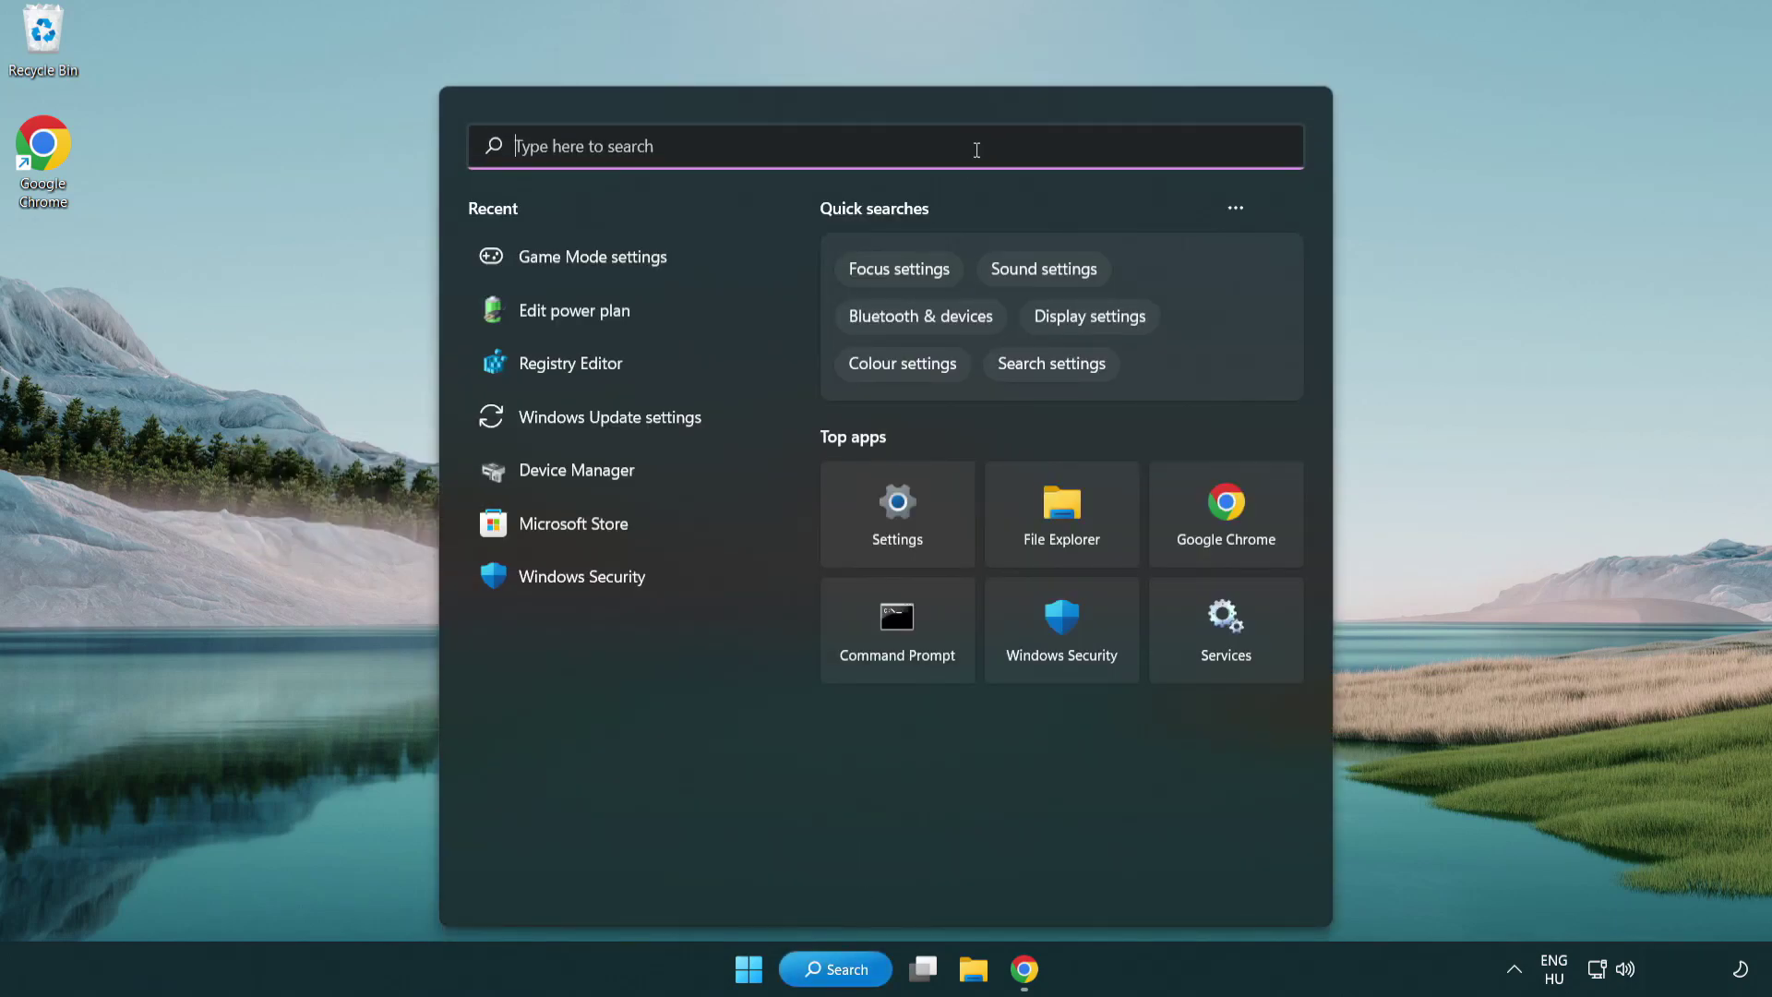
type("edit power ")
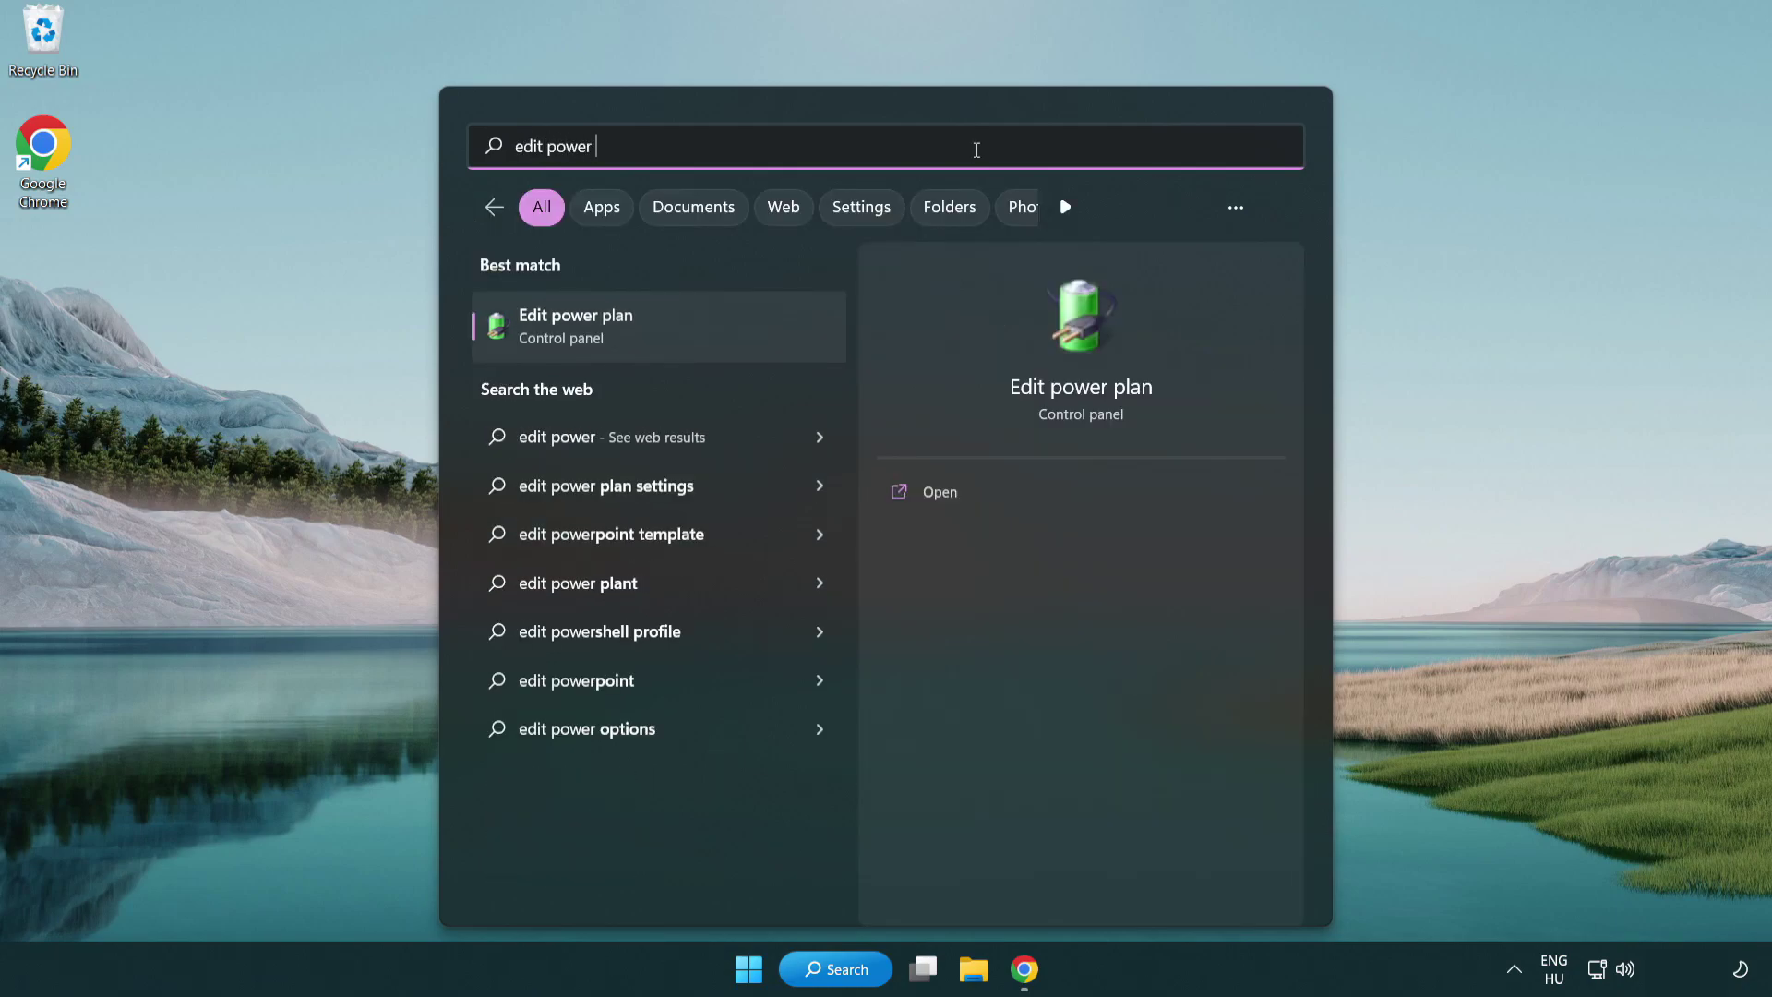
type("plan")
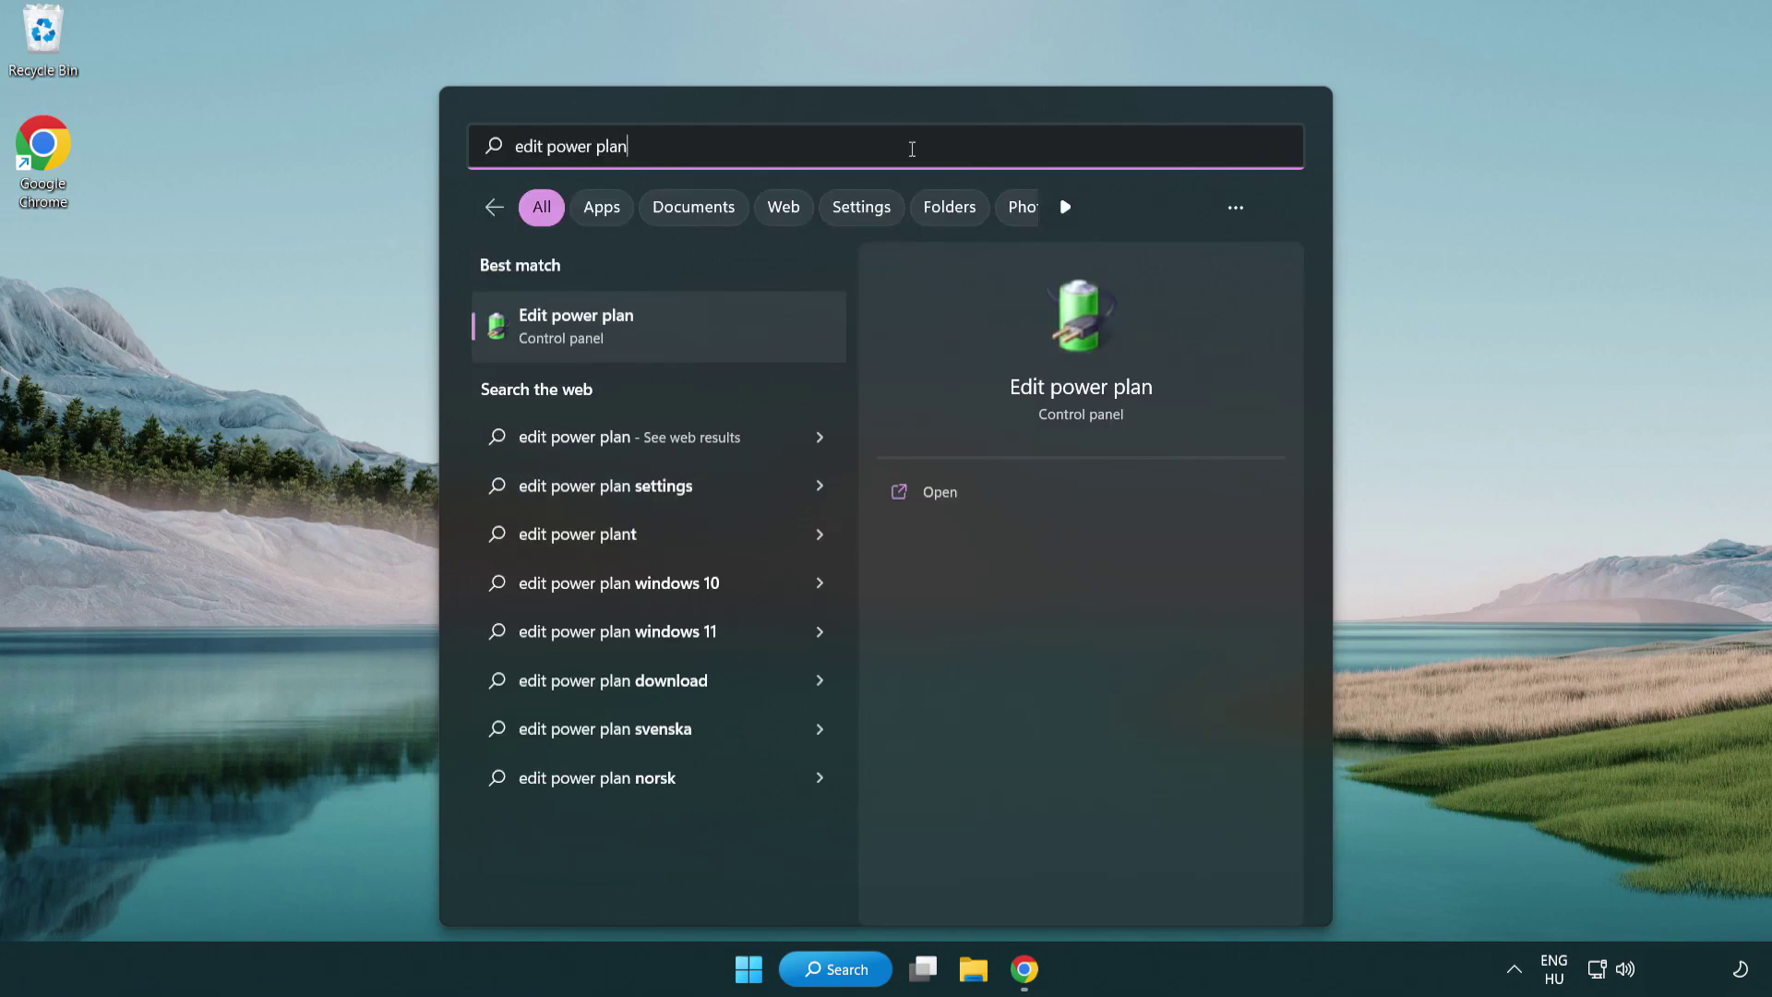
Step: Switch the active power plan to High performance, then search for 'device manager'
left_click(666, 330)
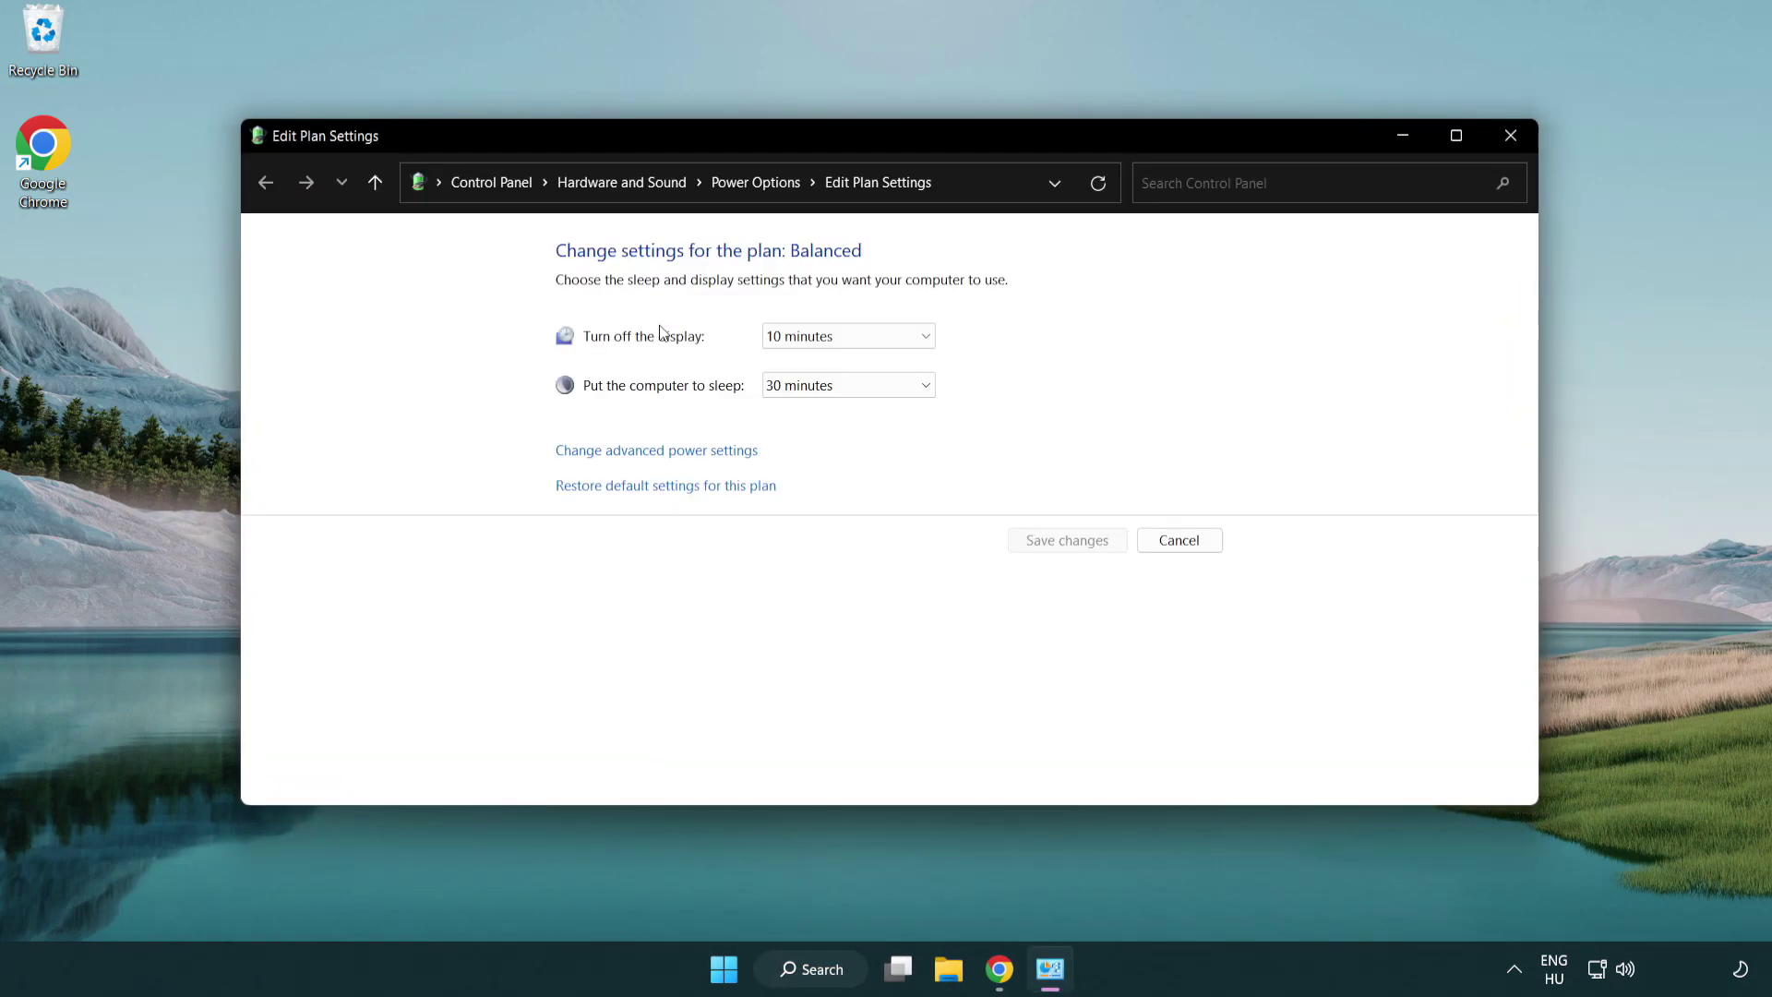
left_click(773, 201)
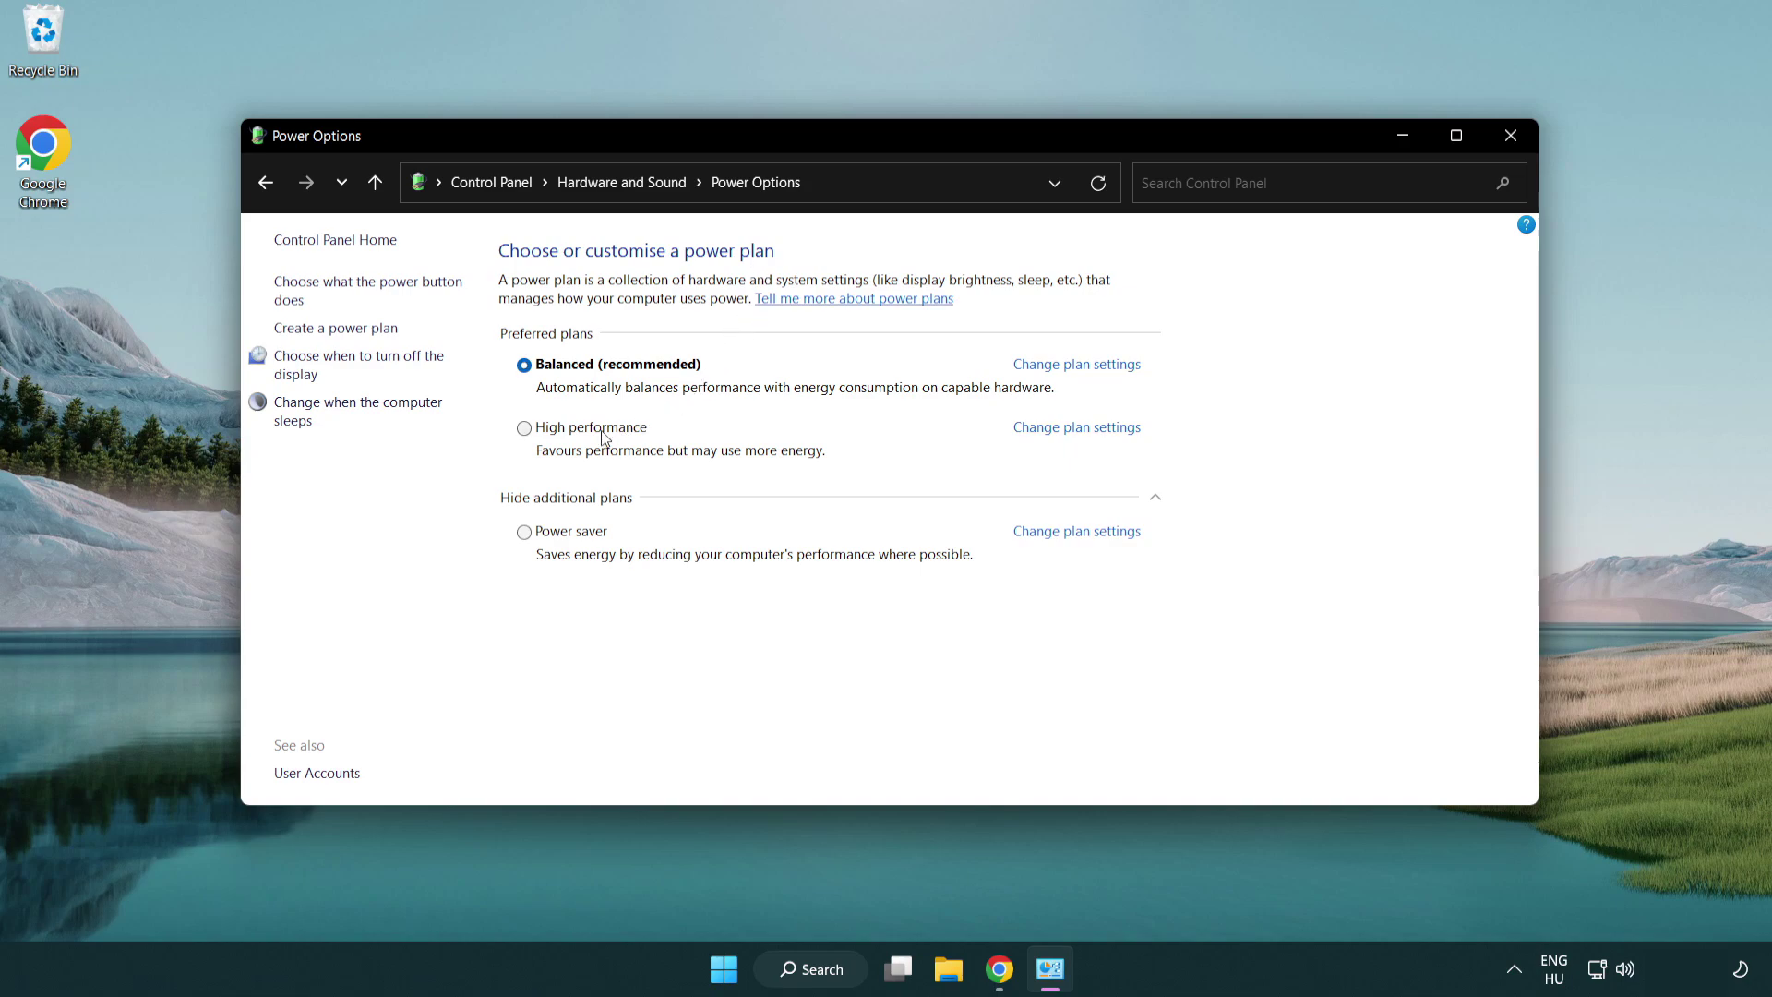
left_click(524, 430)
left_click(1510, 138)
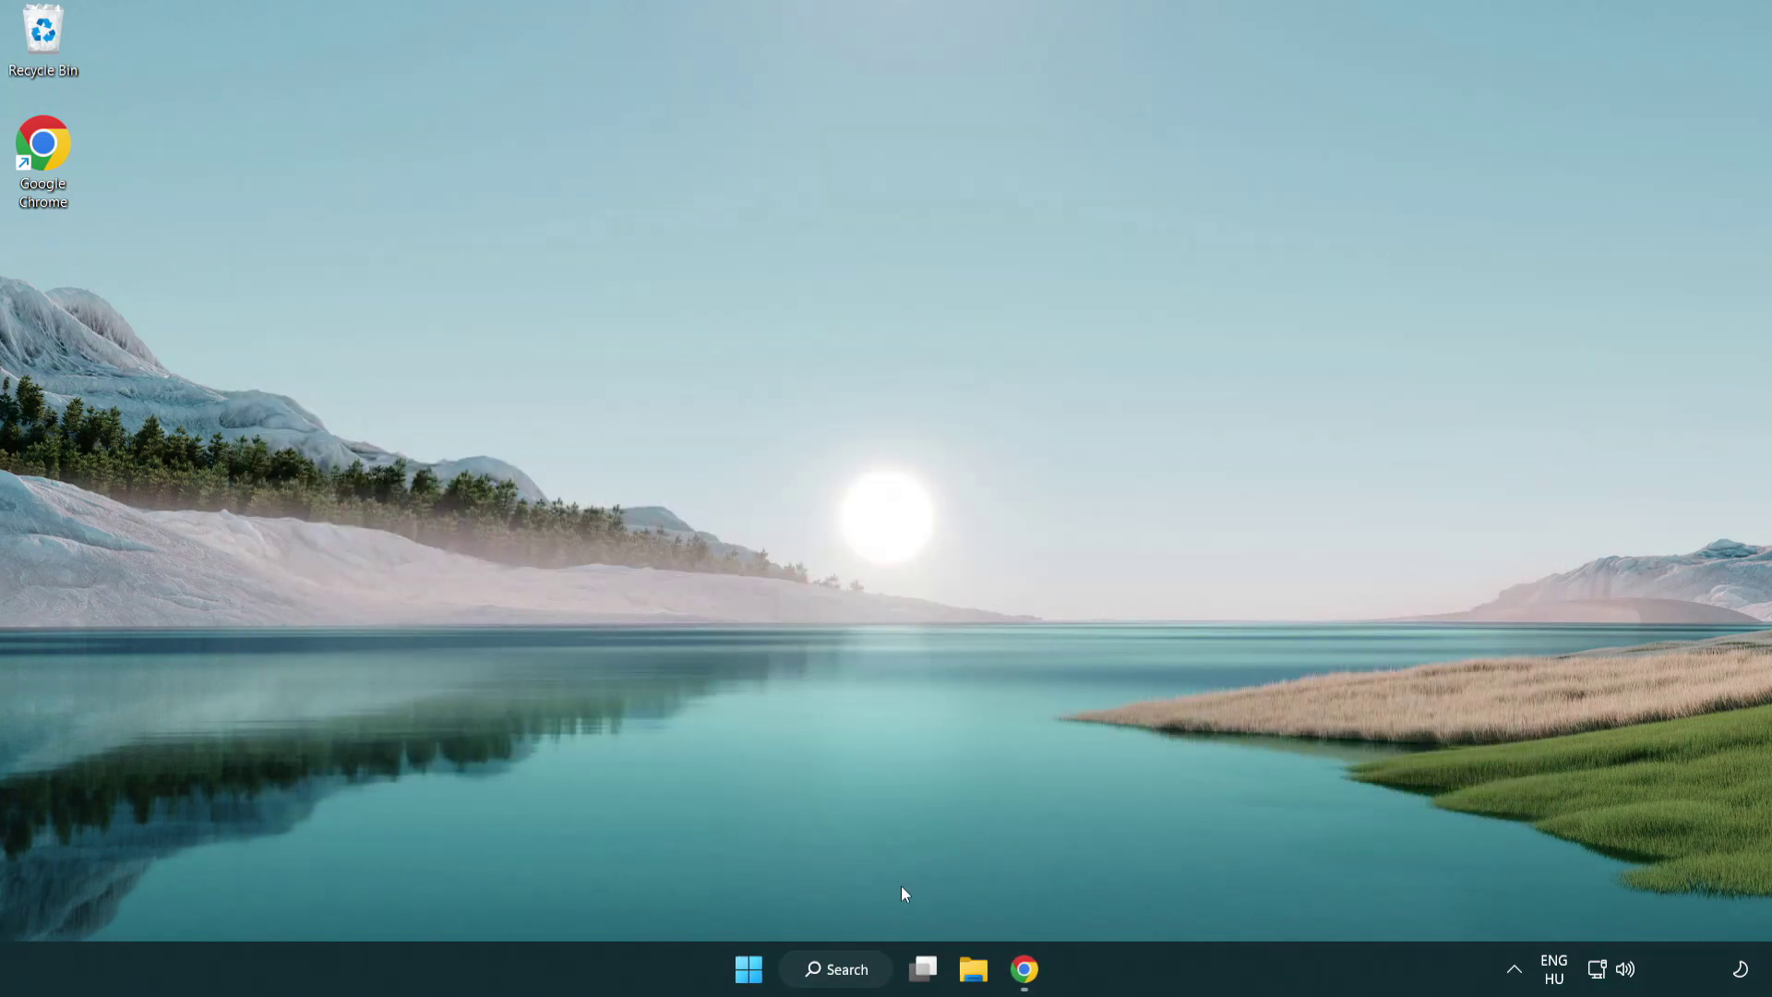
left_click(858, 969)
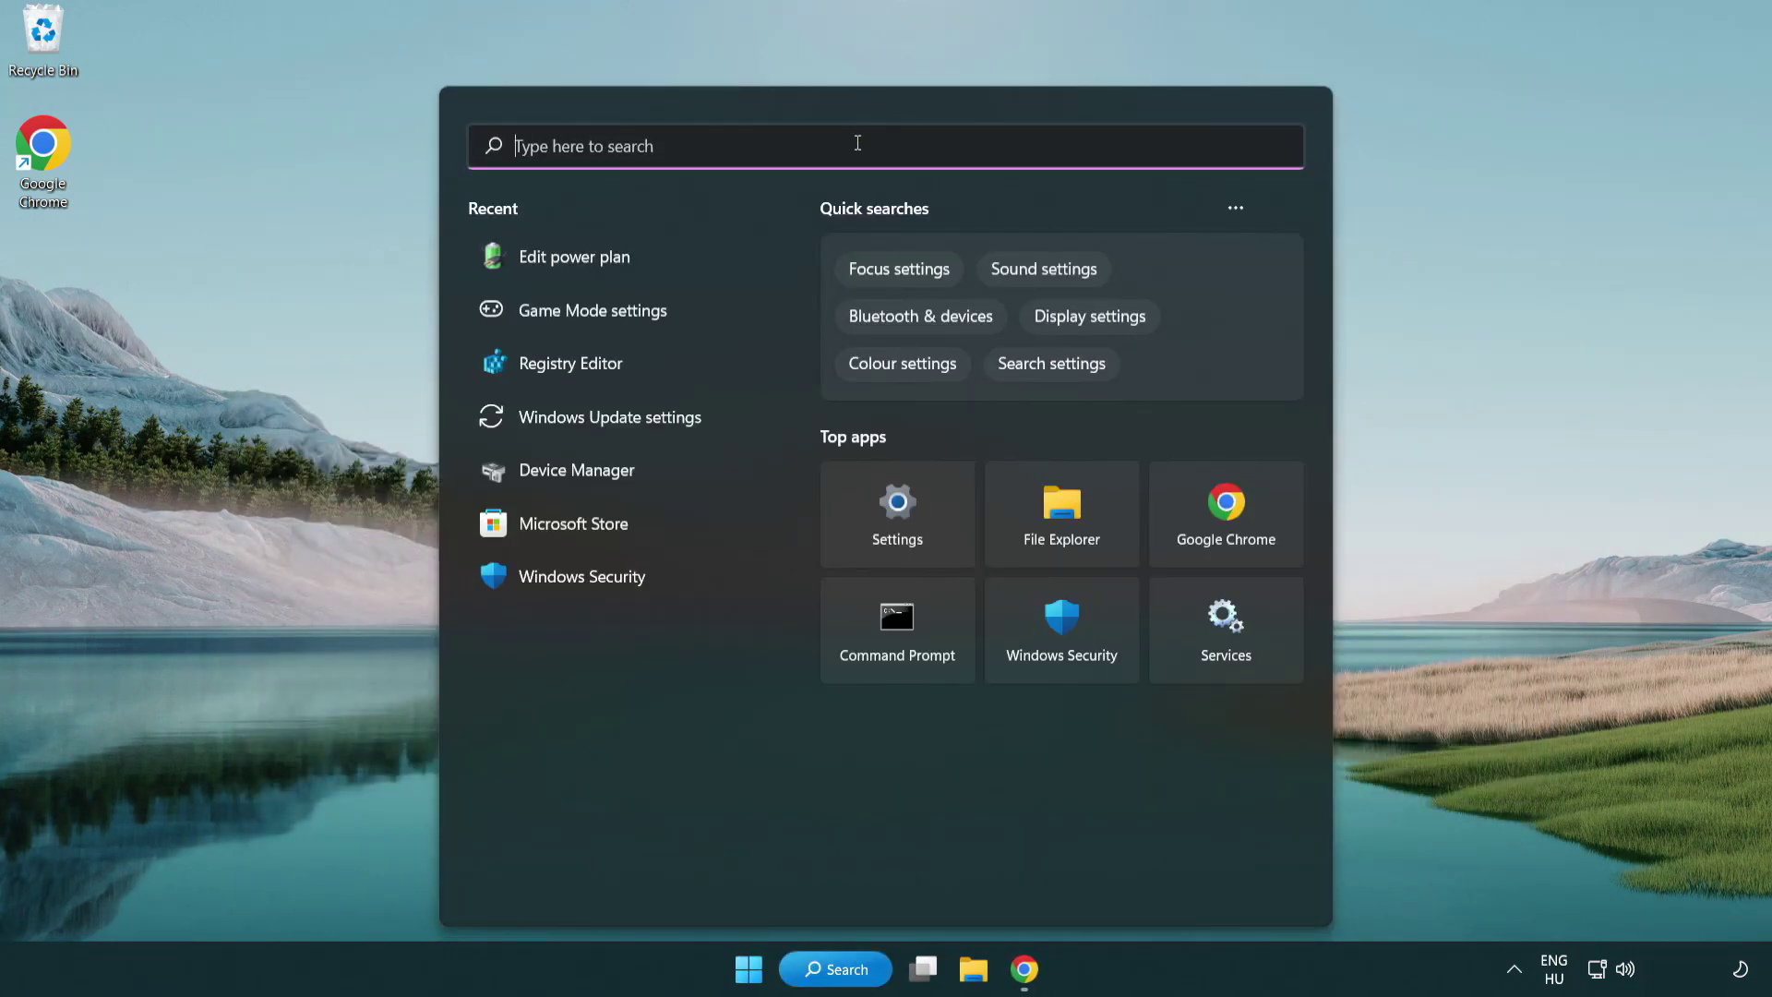
type("device manager")
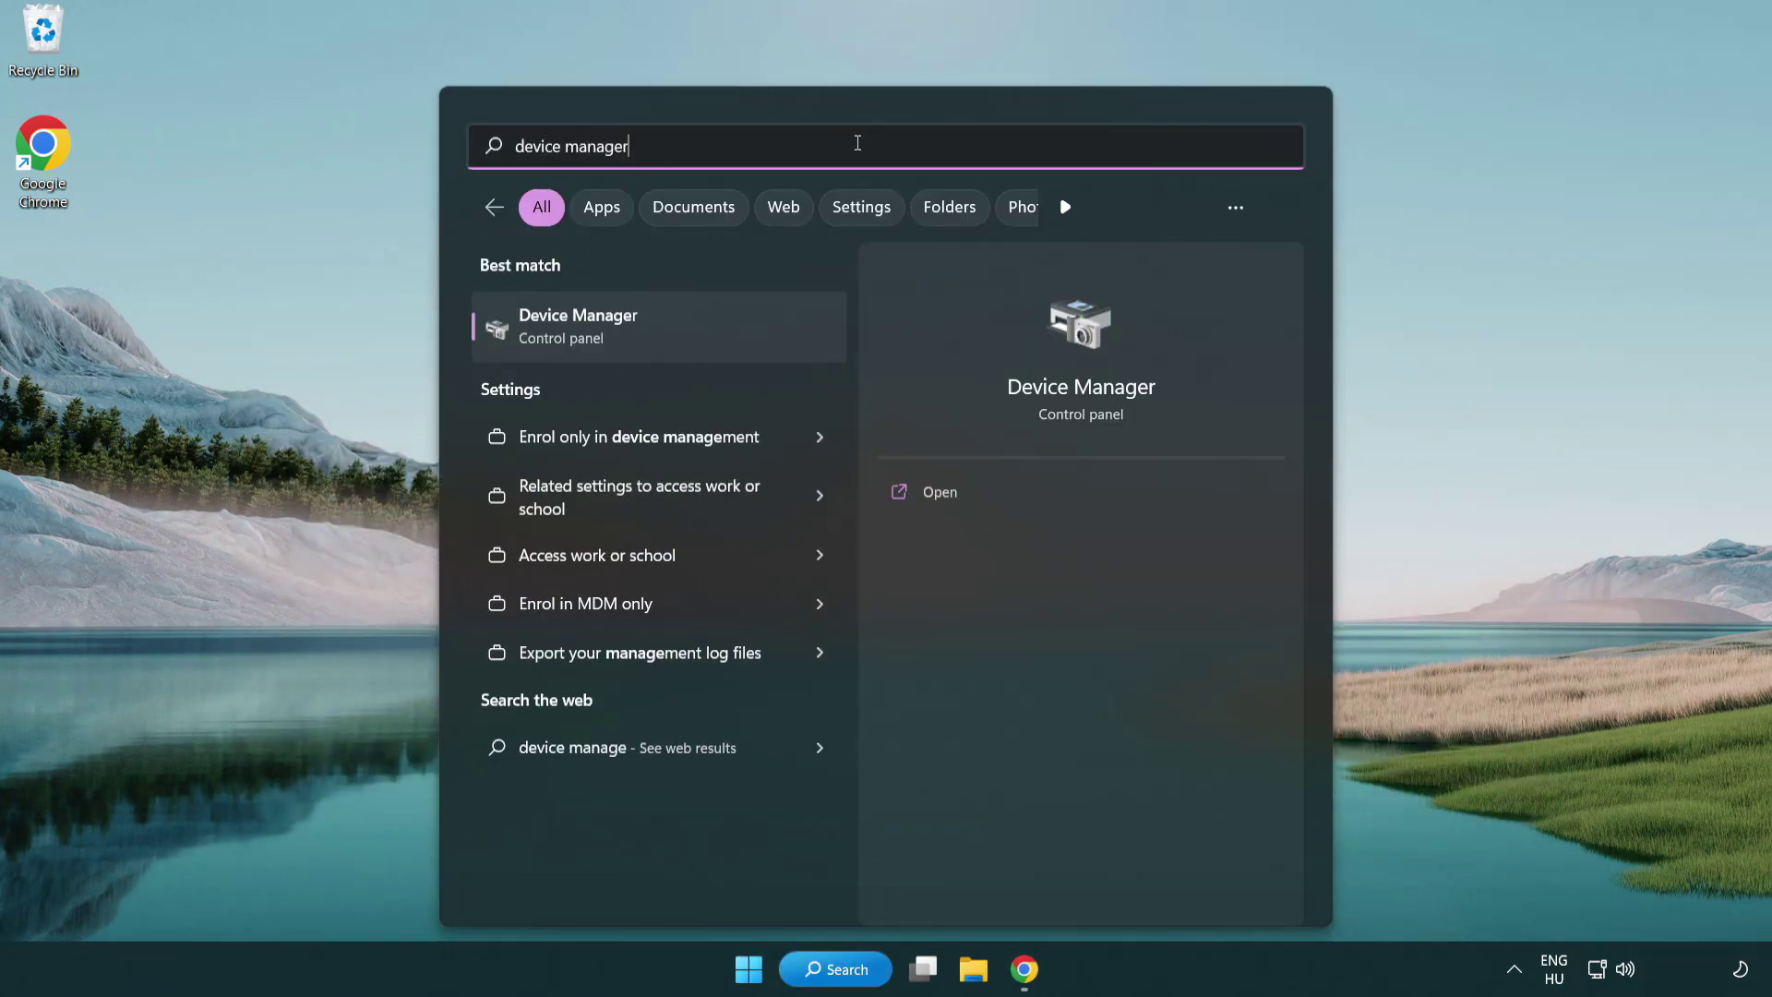
Step: In Device Manager, expand Display adapters and bring up the VMware SVGA 3D adapter's context menu
left_click(678, 331)
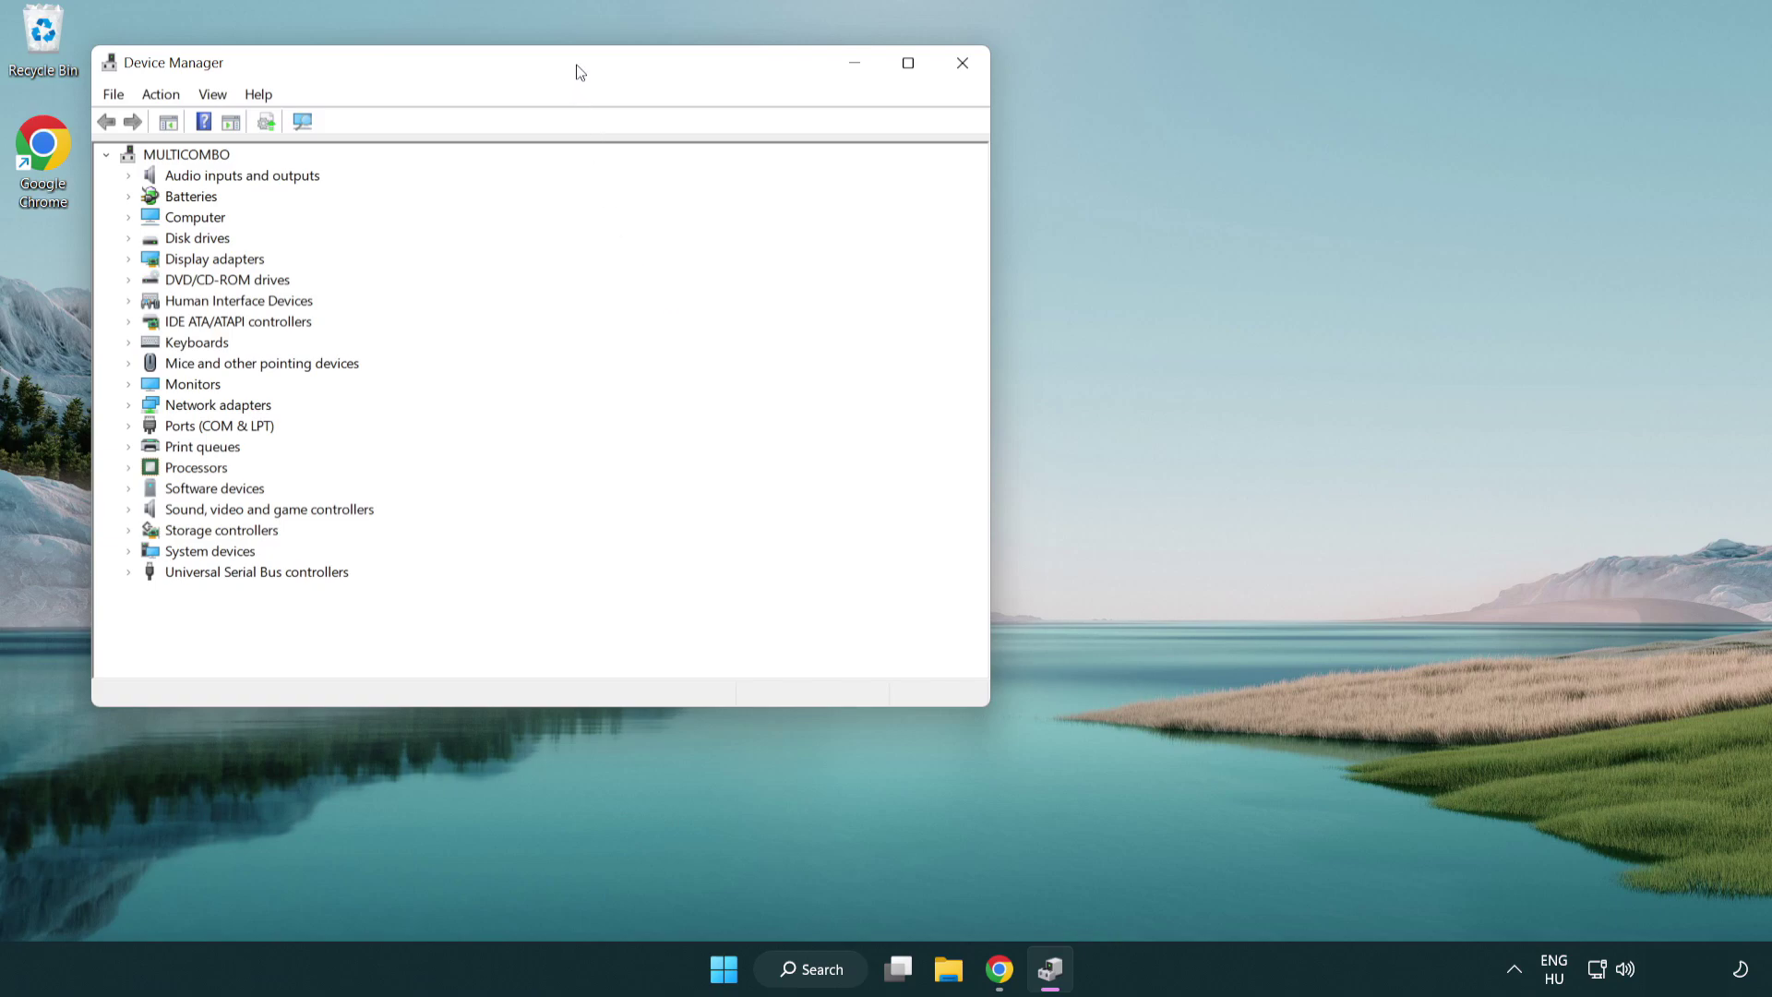
left_click_drag(581, 72, 910, 166)
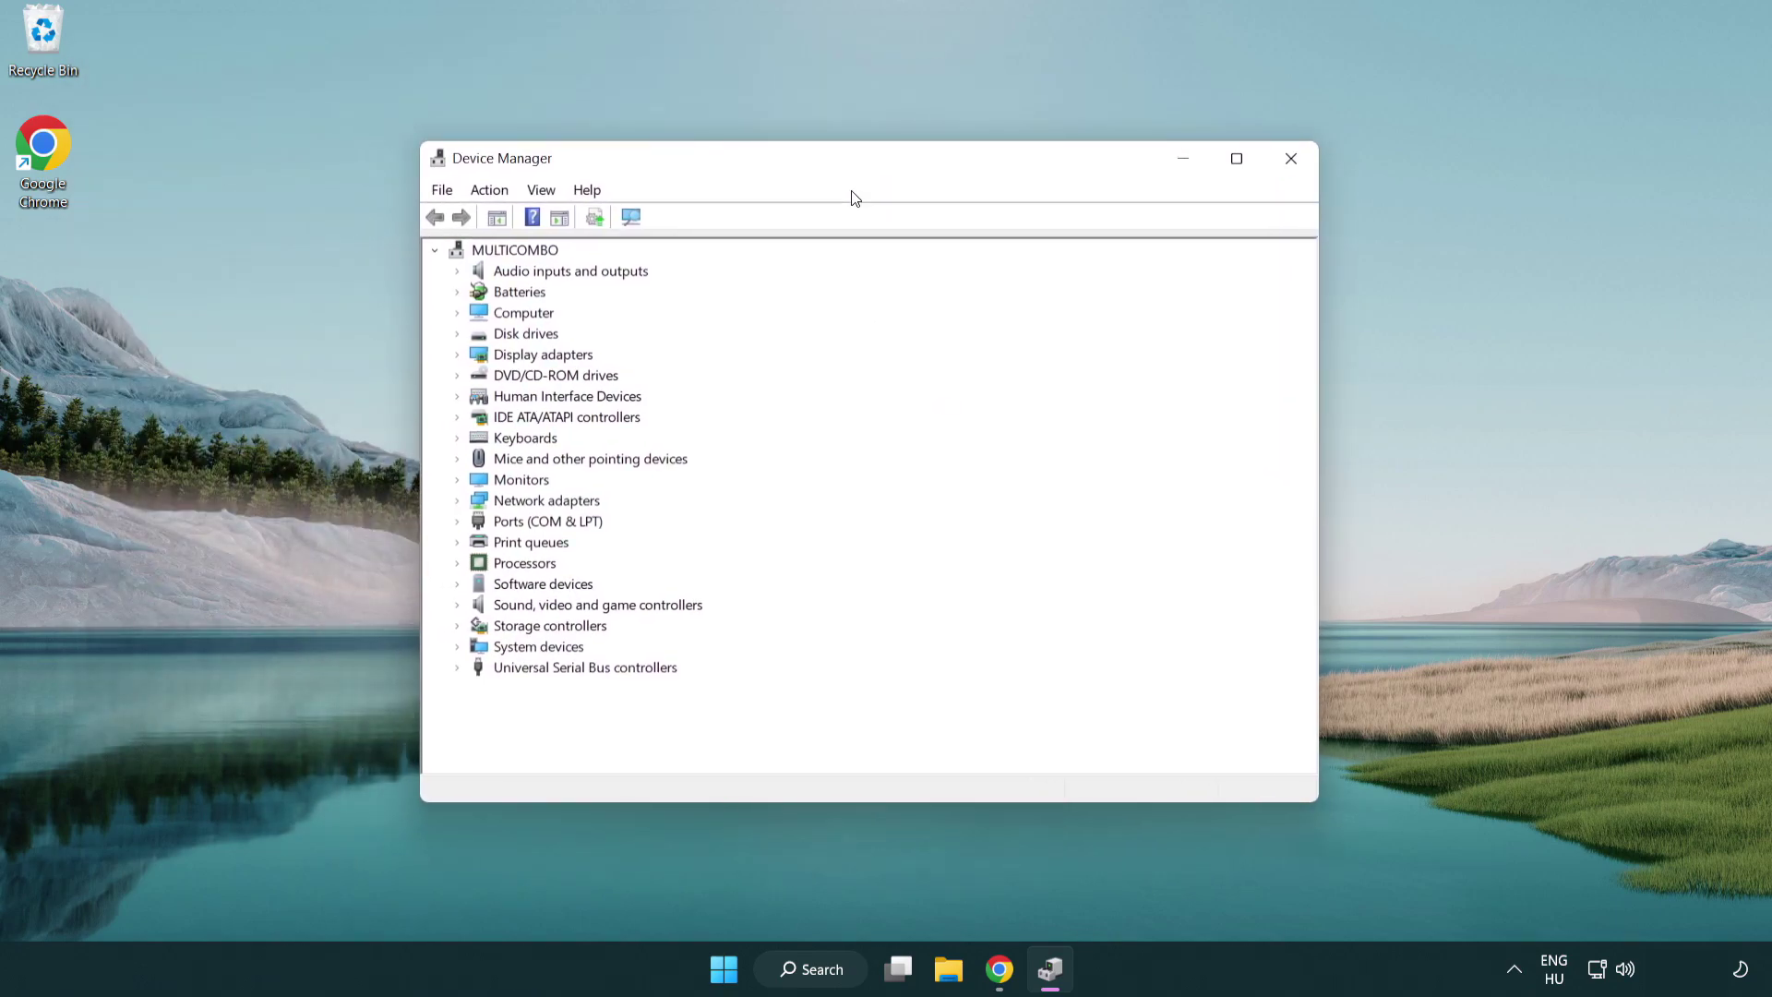
left_click(480, 354)
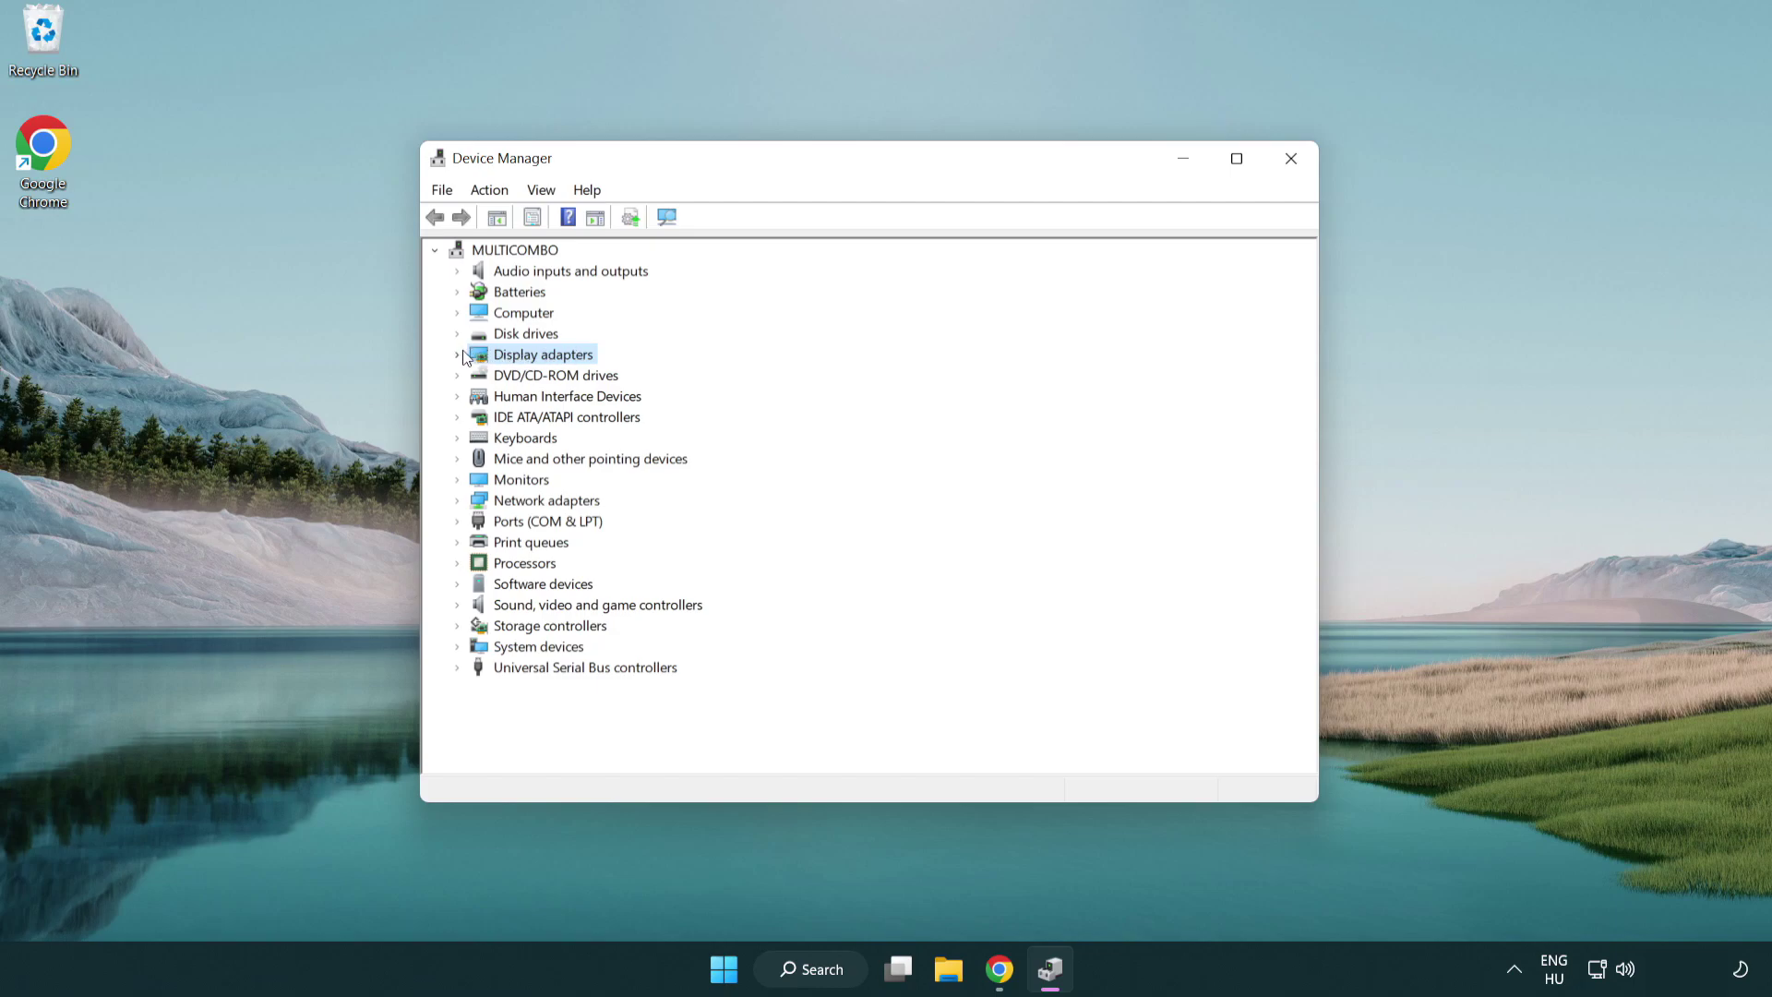
left_click(458, 355)
left_click(510, 377)
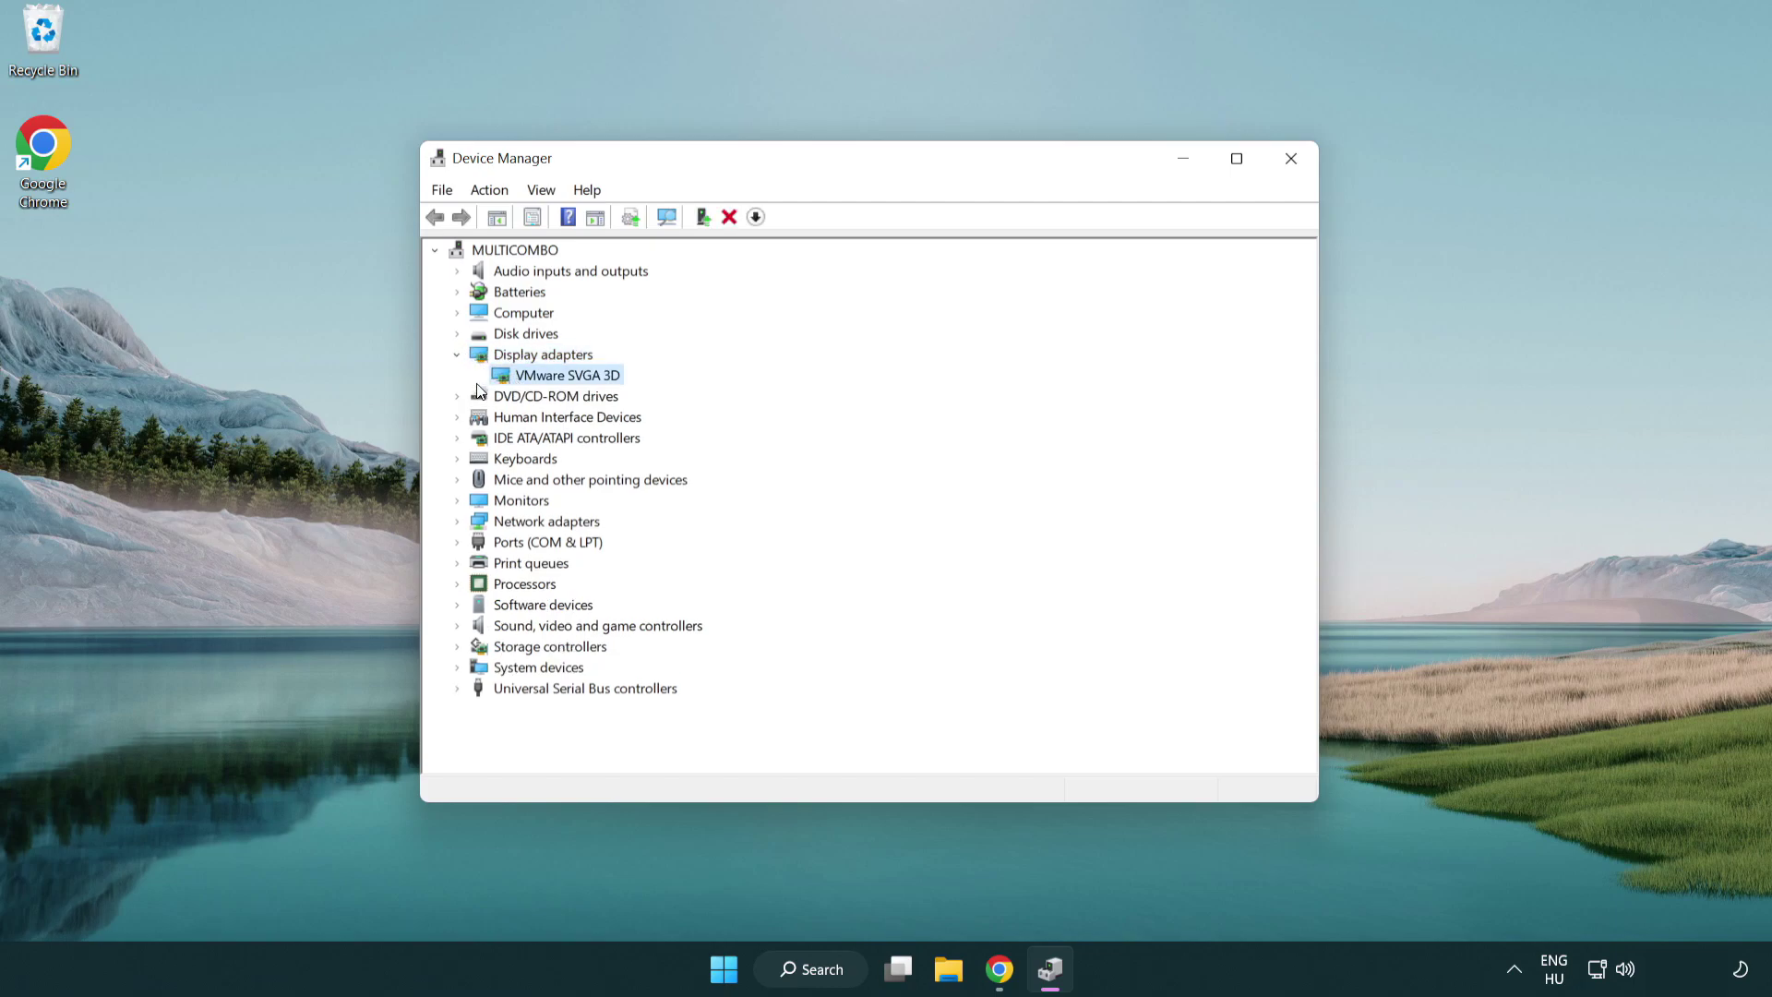
right_click(558, 382)
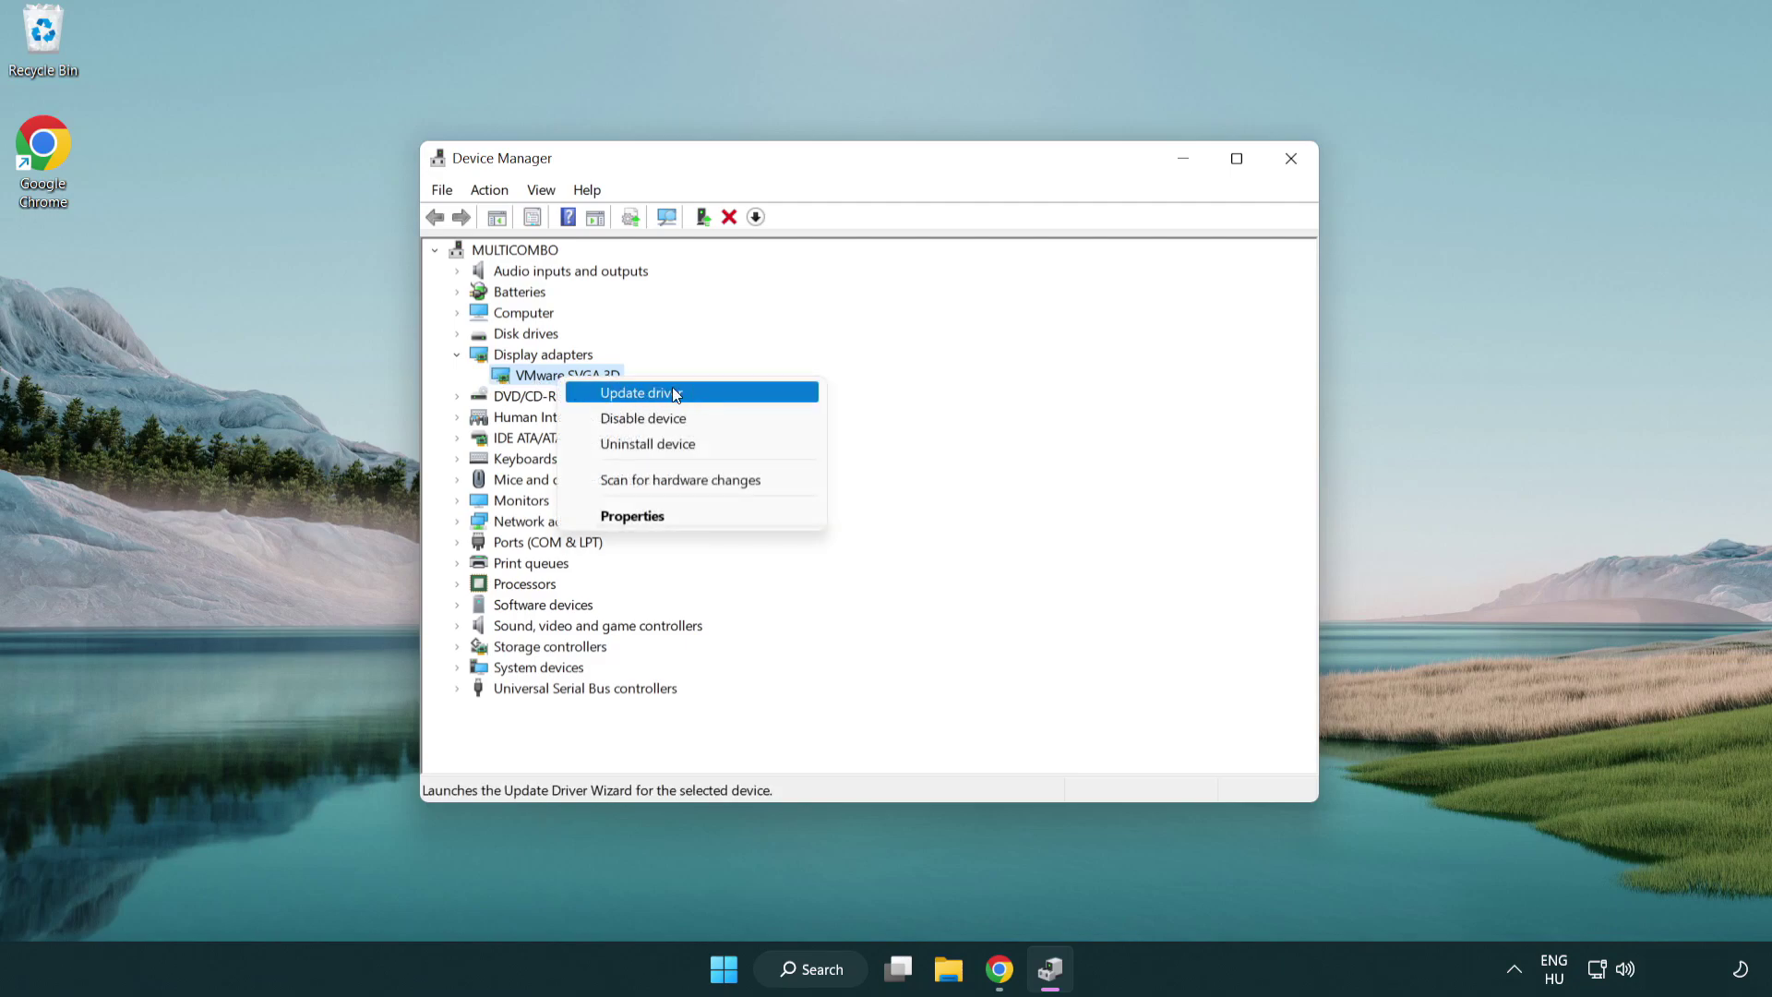
Step: Auto-search for a VMware SVGA 3D driver, confirm the best one is installed, and close Device Manager
left_click(707, 395)
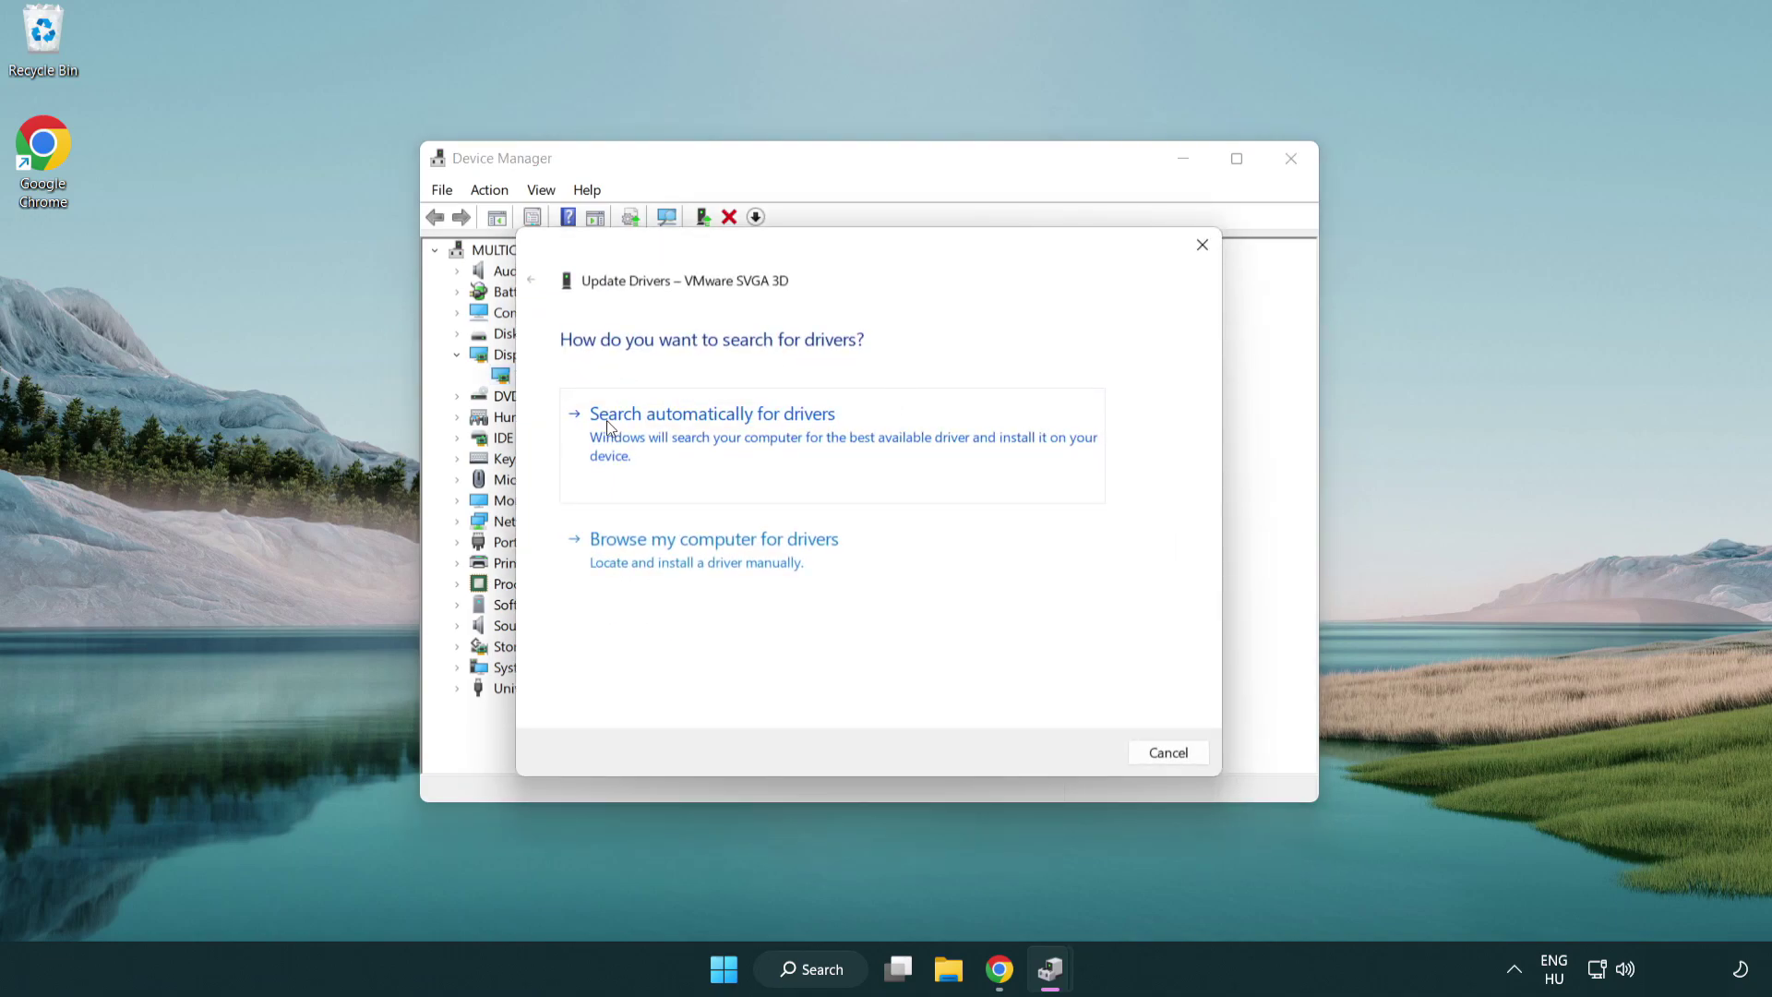
left_click(727, 432)
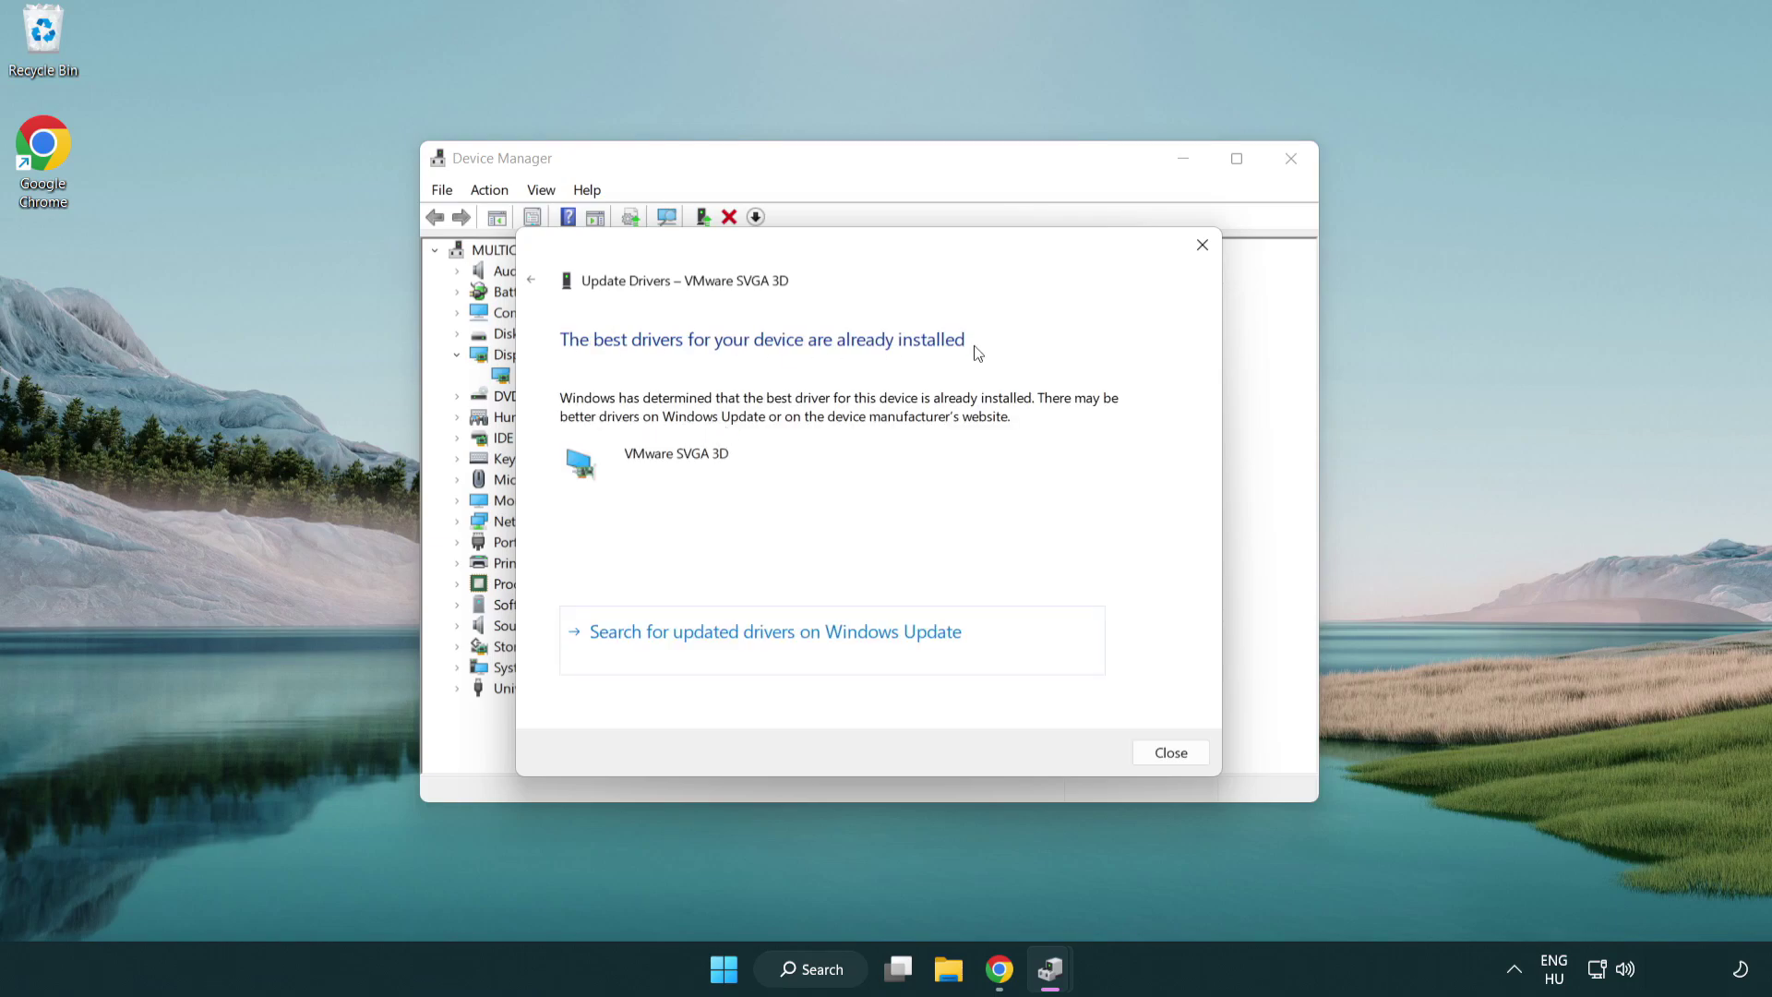
left_click(1165, 752)
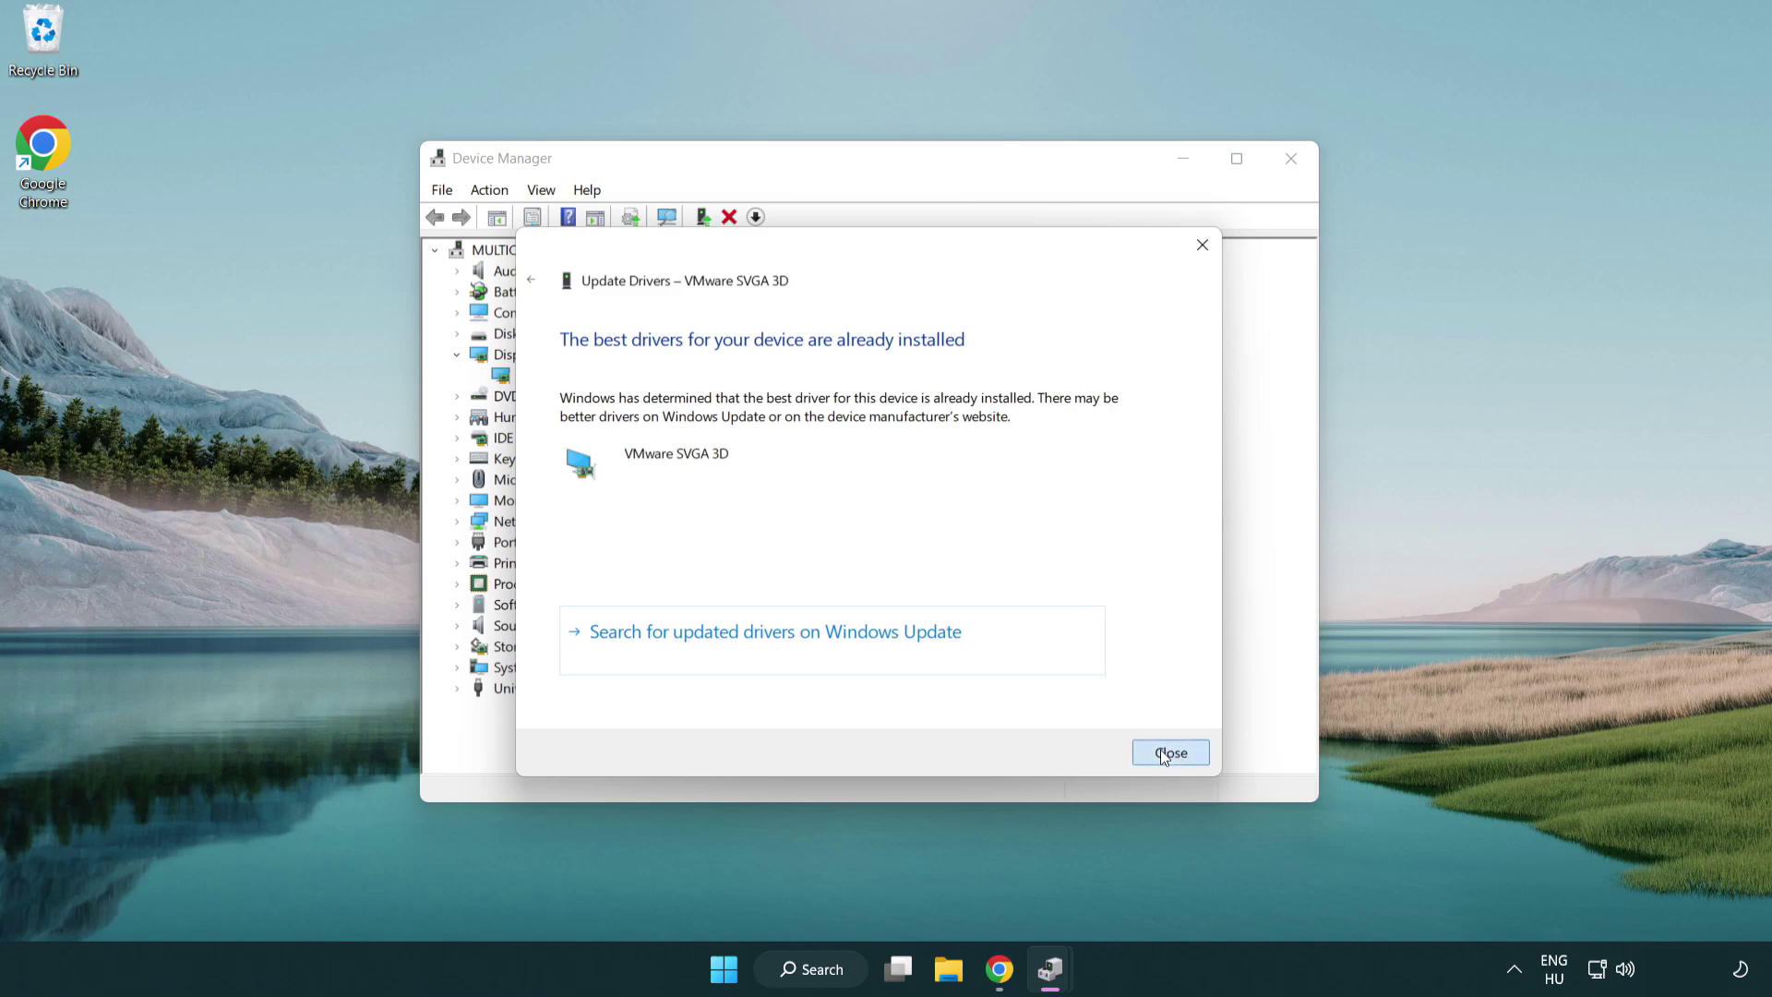
left_click(1290, 163)
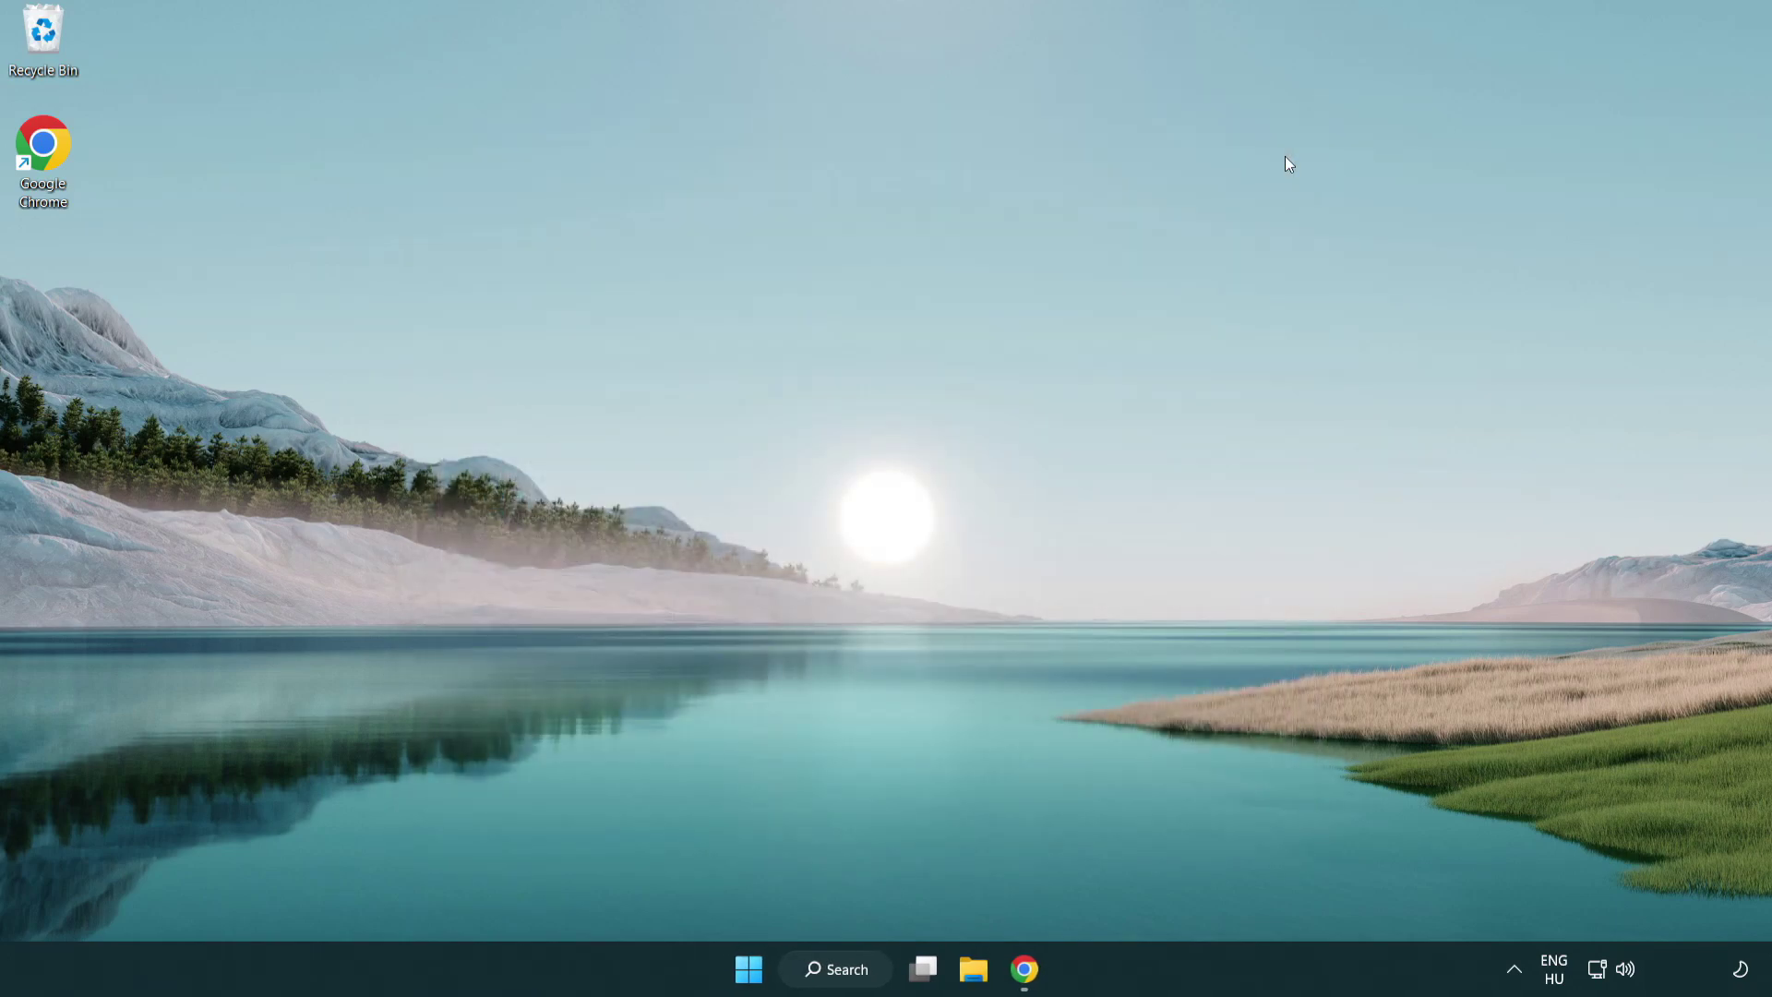
Step: Search 'game mode' and open the Game Mode settings page
left_click(846, 971)
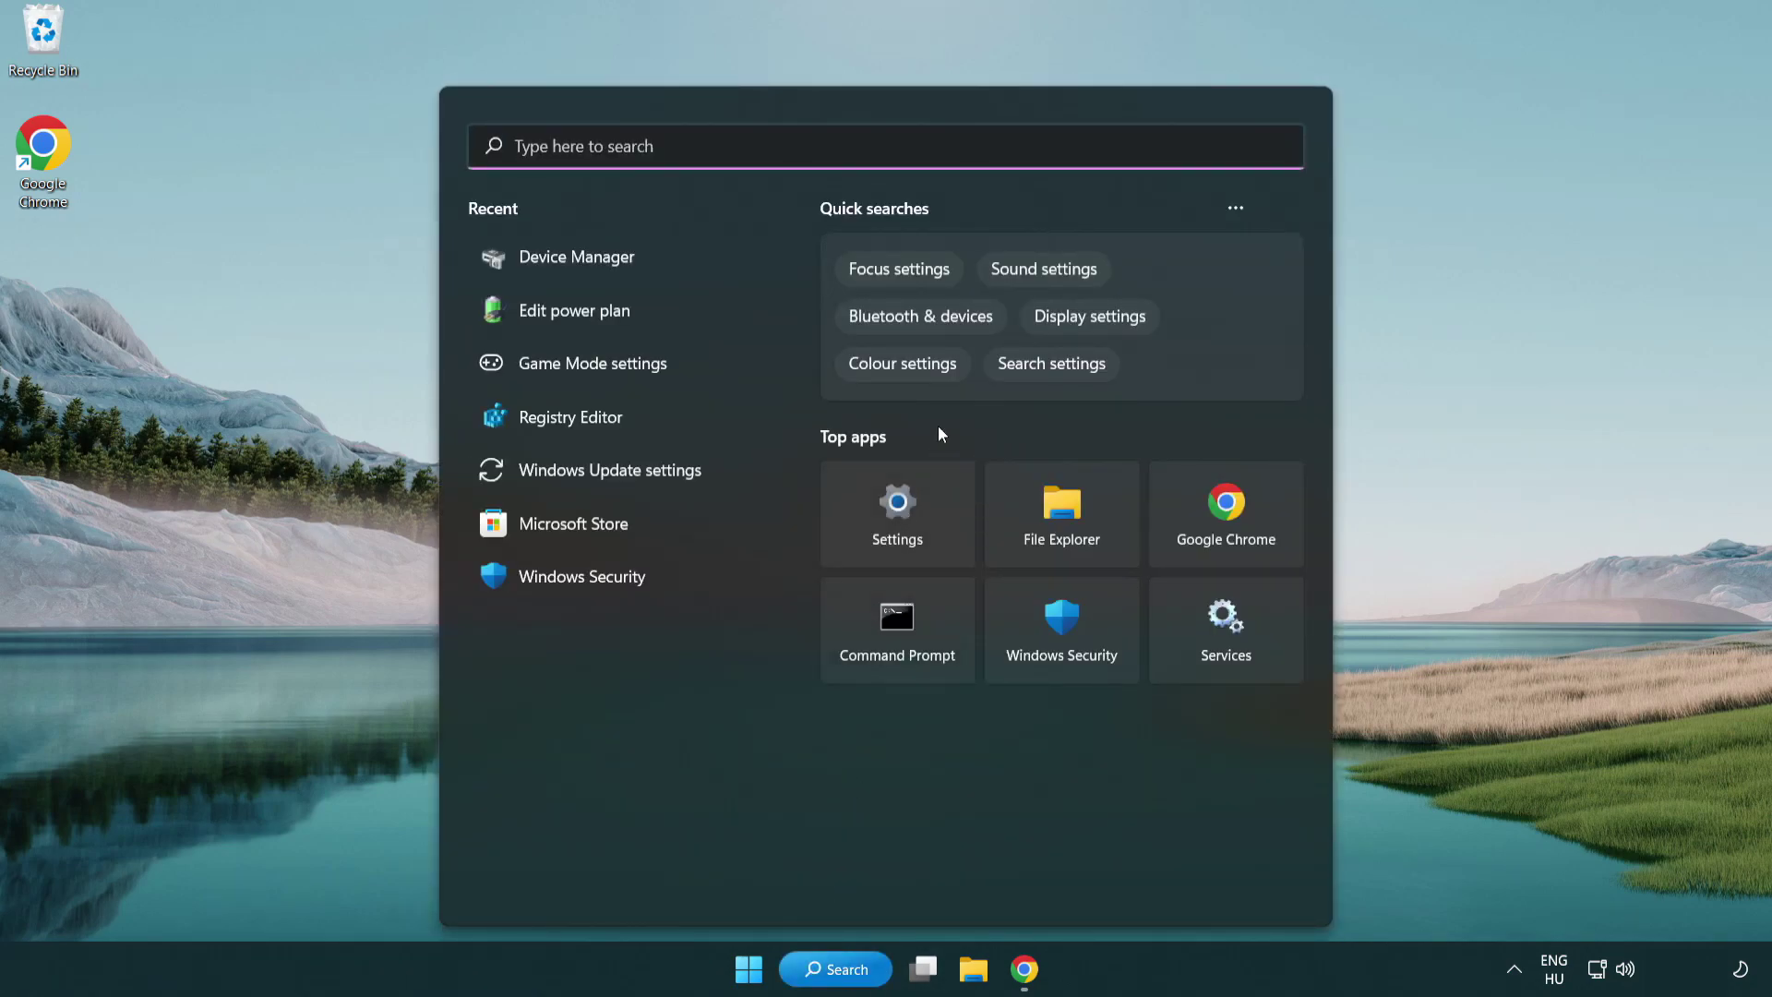
type("gam")
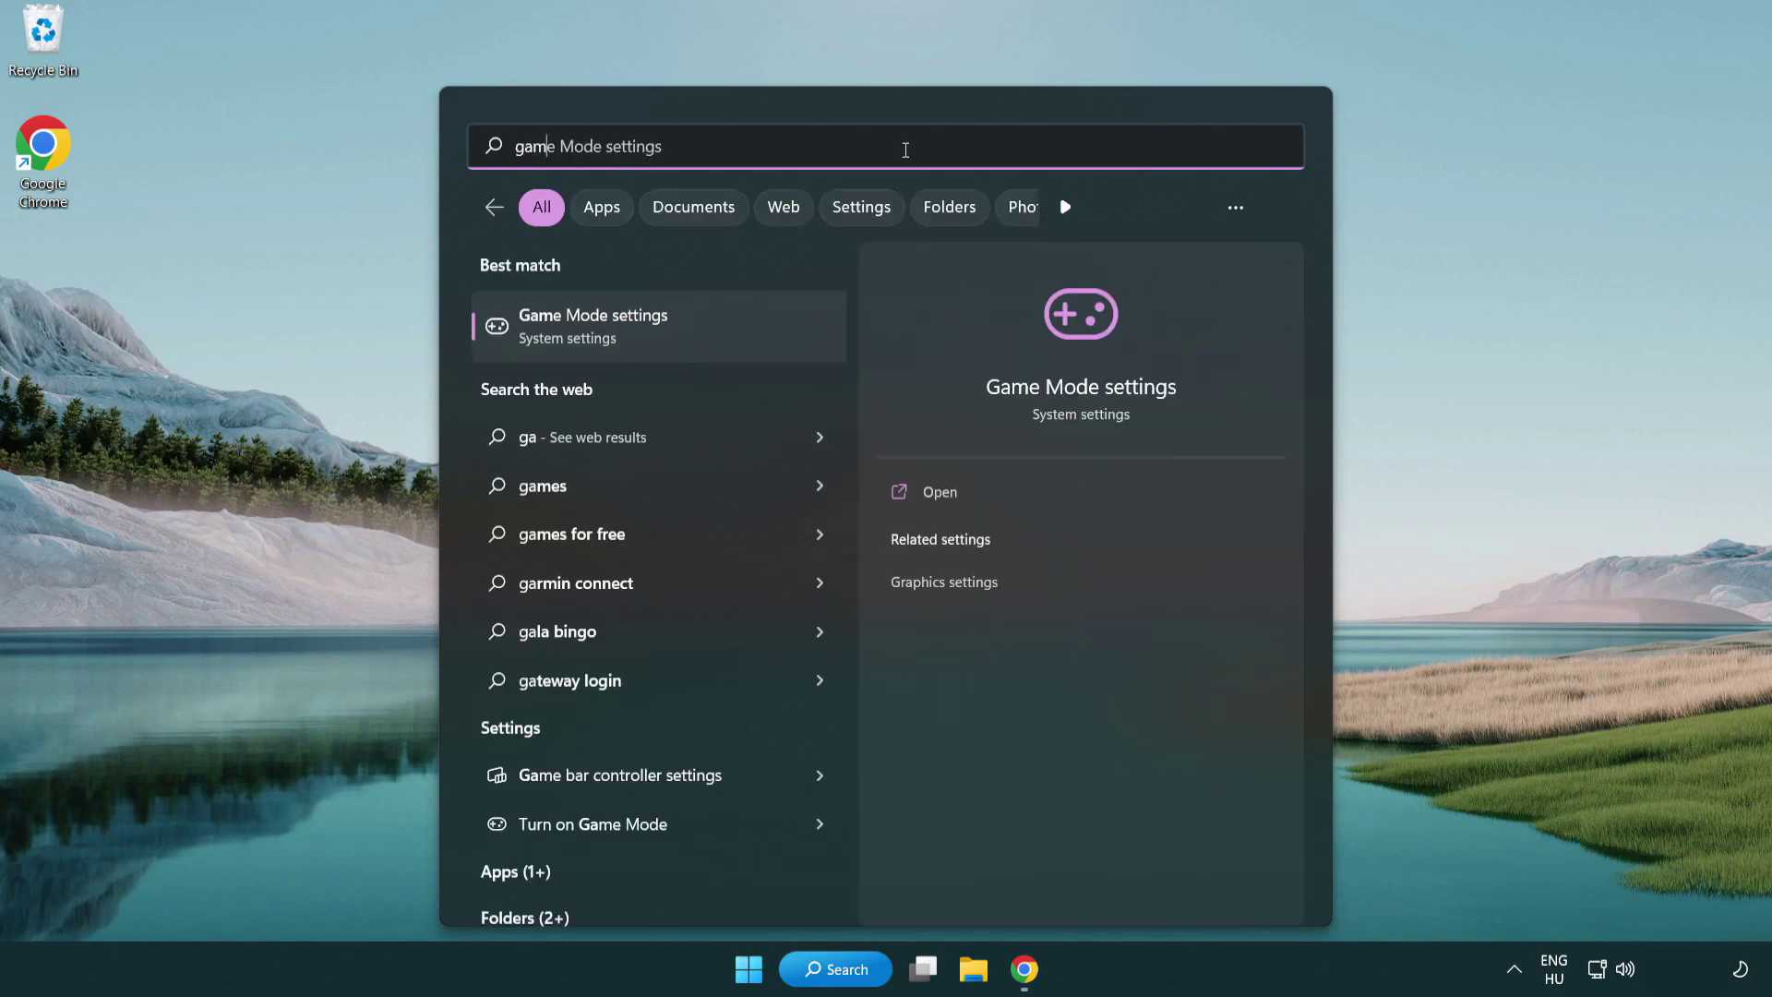
type("e mode")
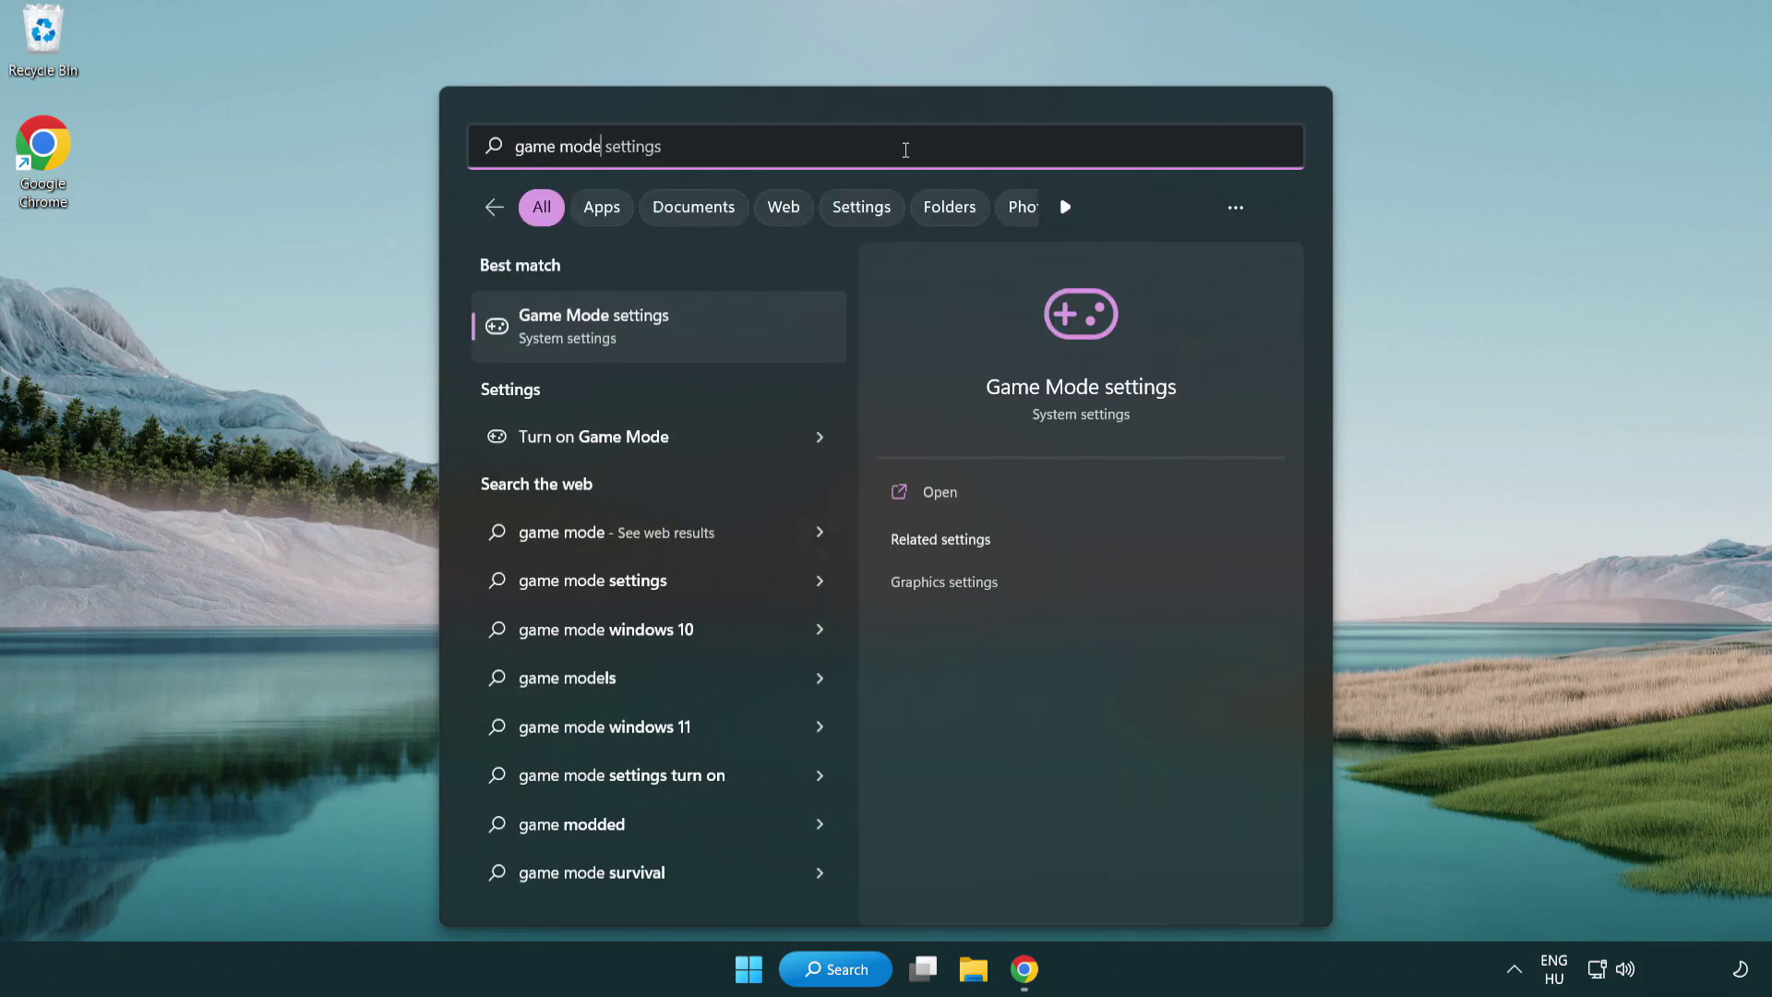
left_click(665, 332)
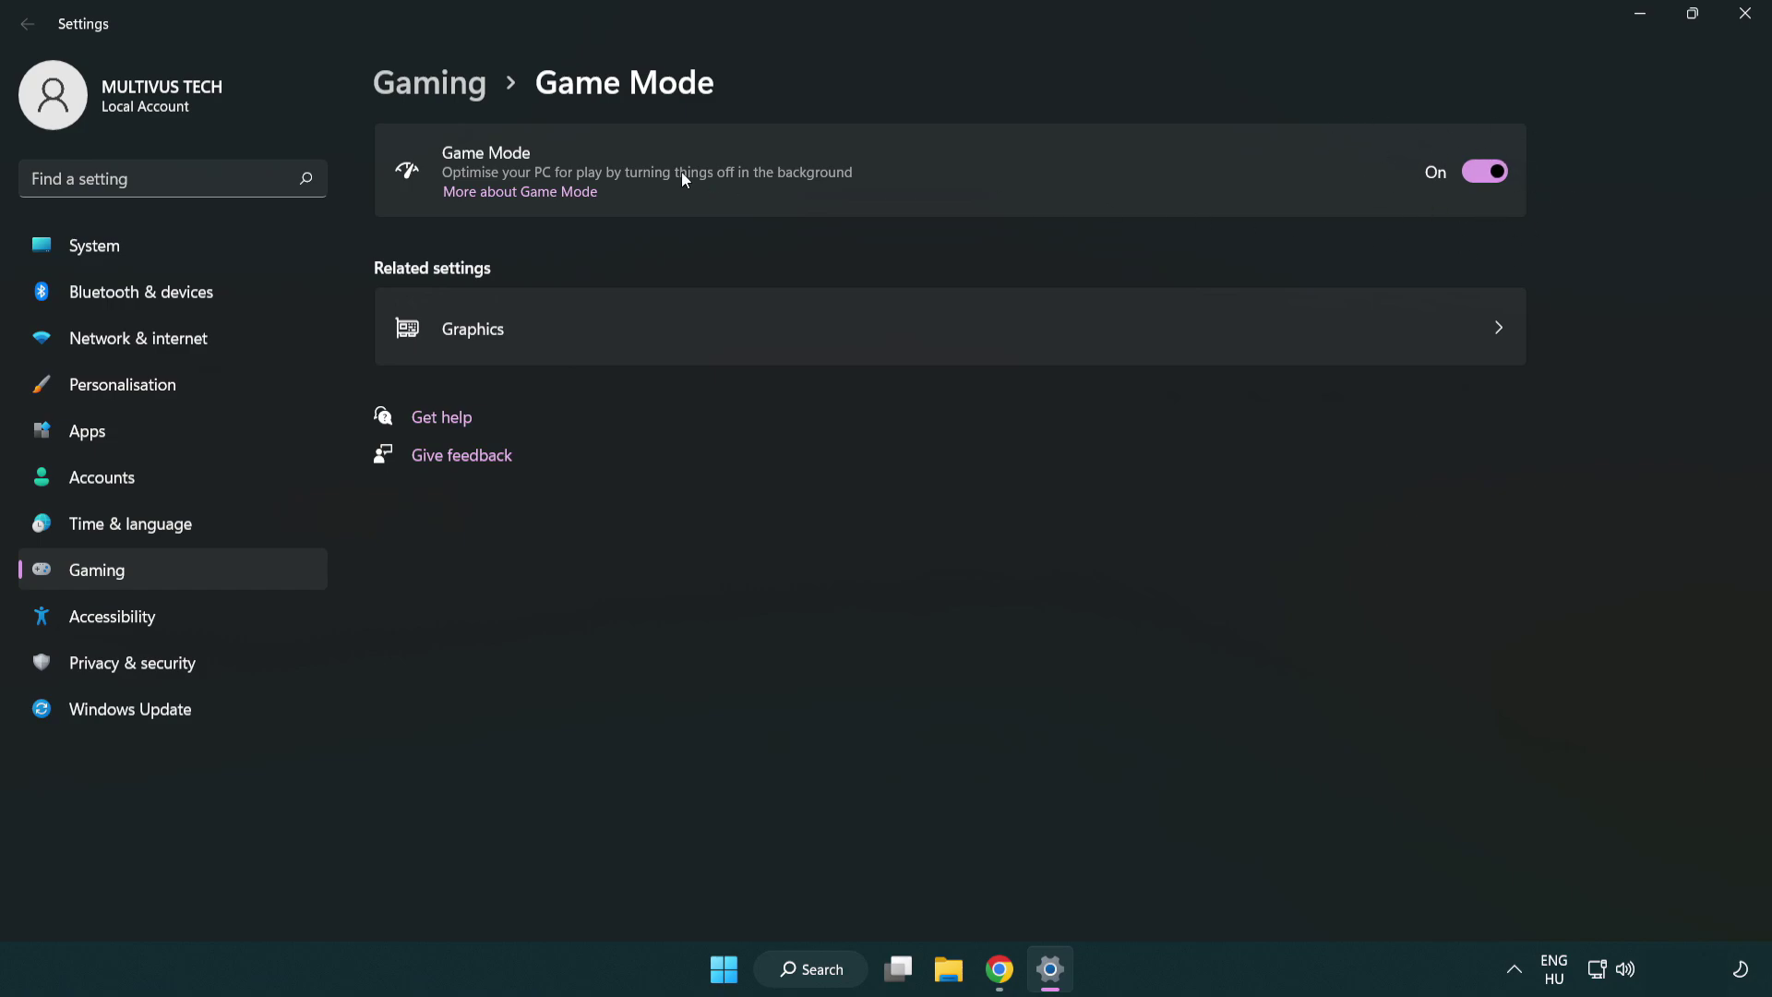
Step: Verify Game Mode is on and review the Xbox Game Bar controller option, then close Settings
left_click(456, 92)
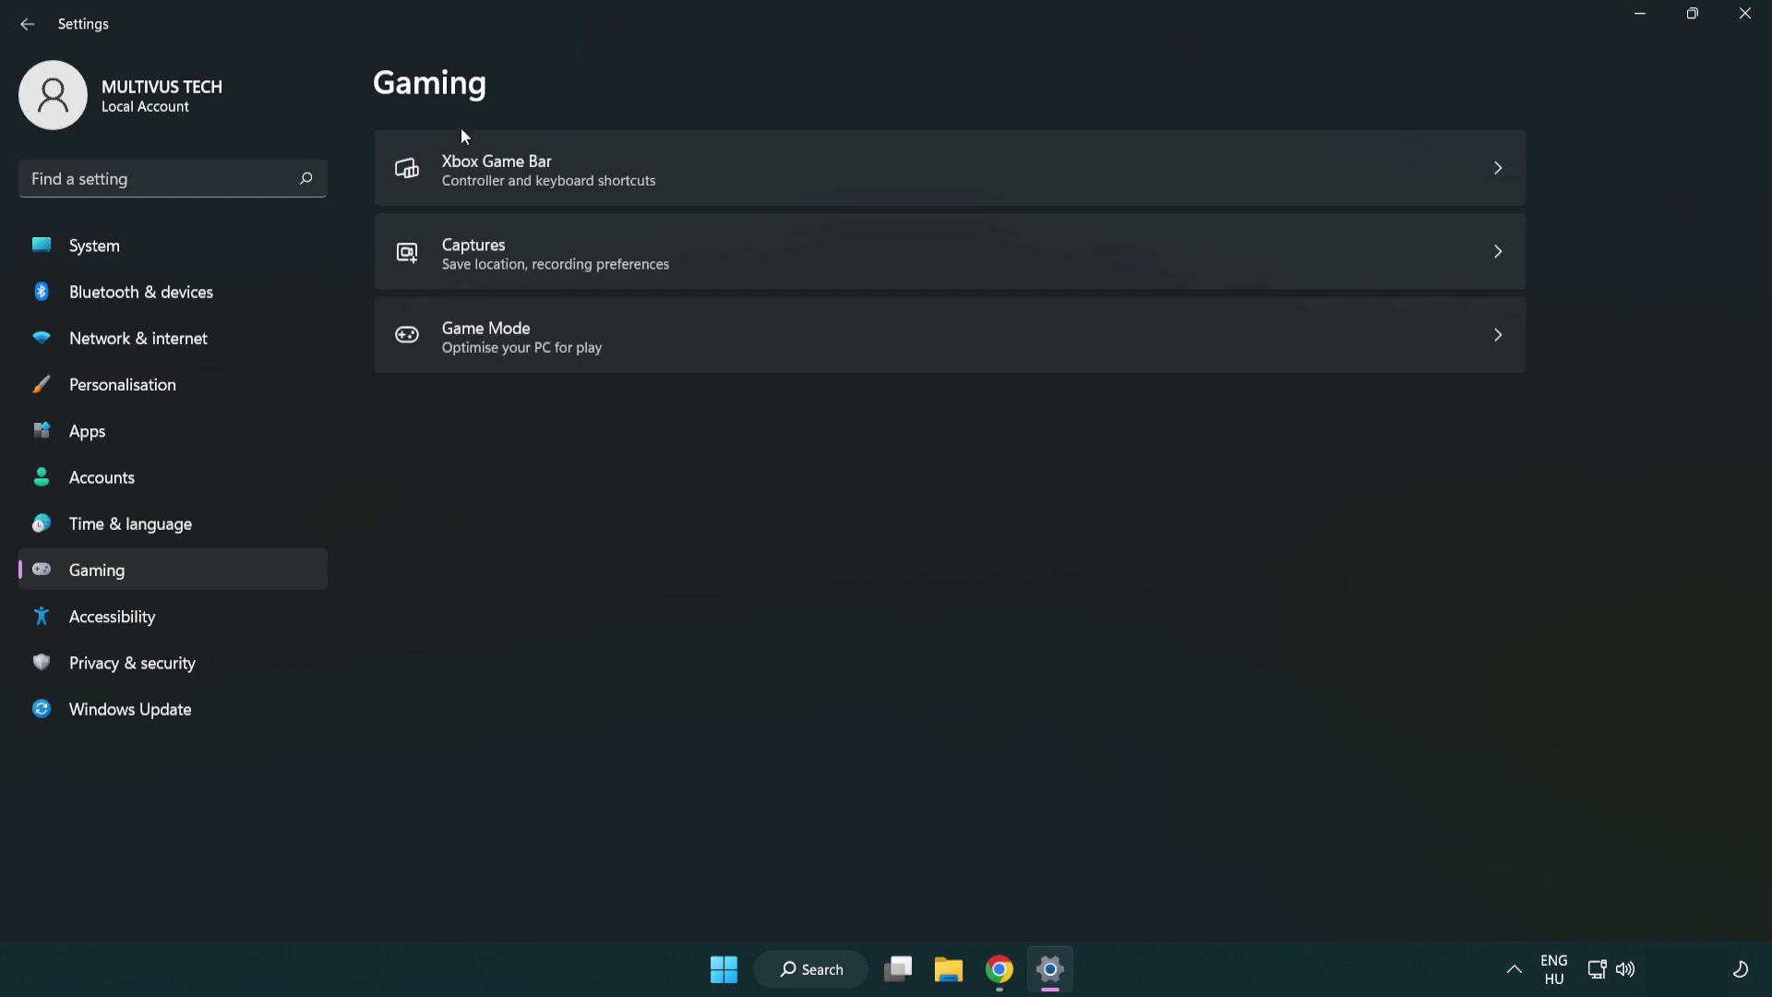
left_click(784, 168)
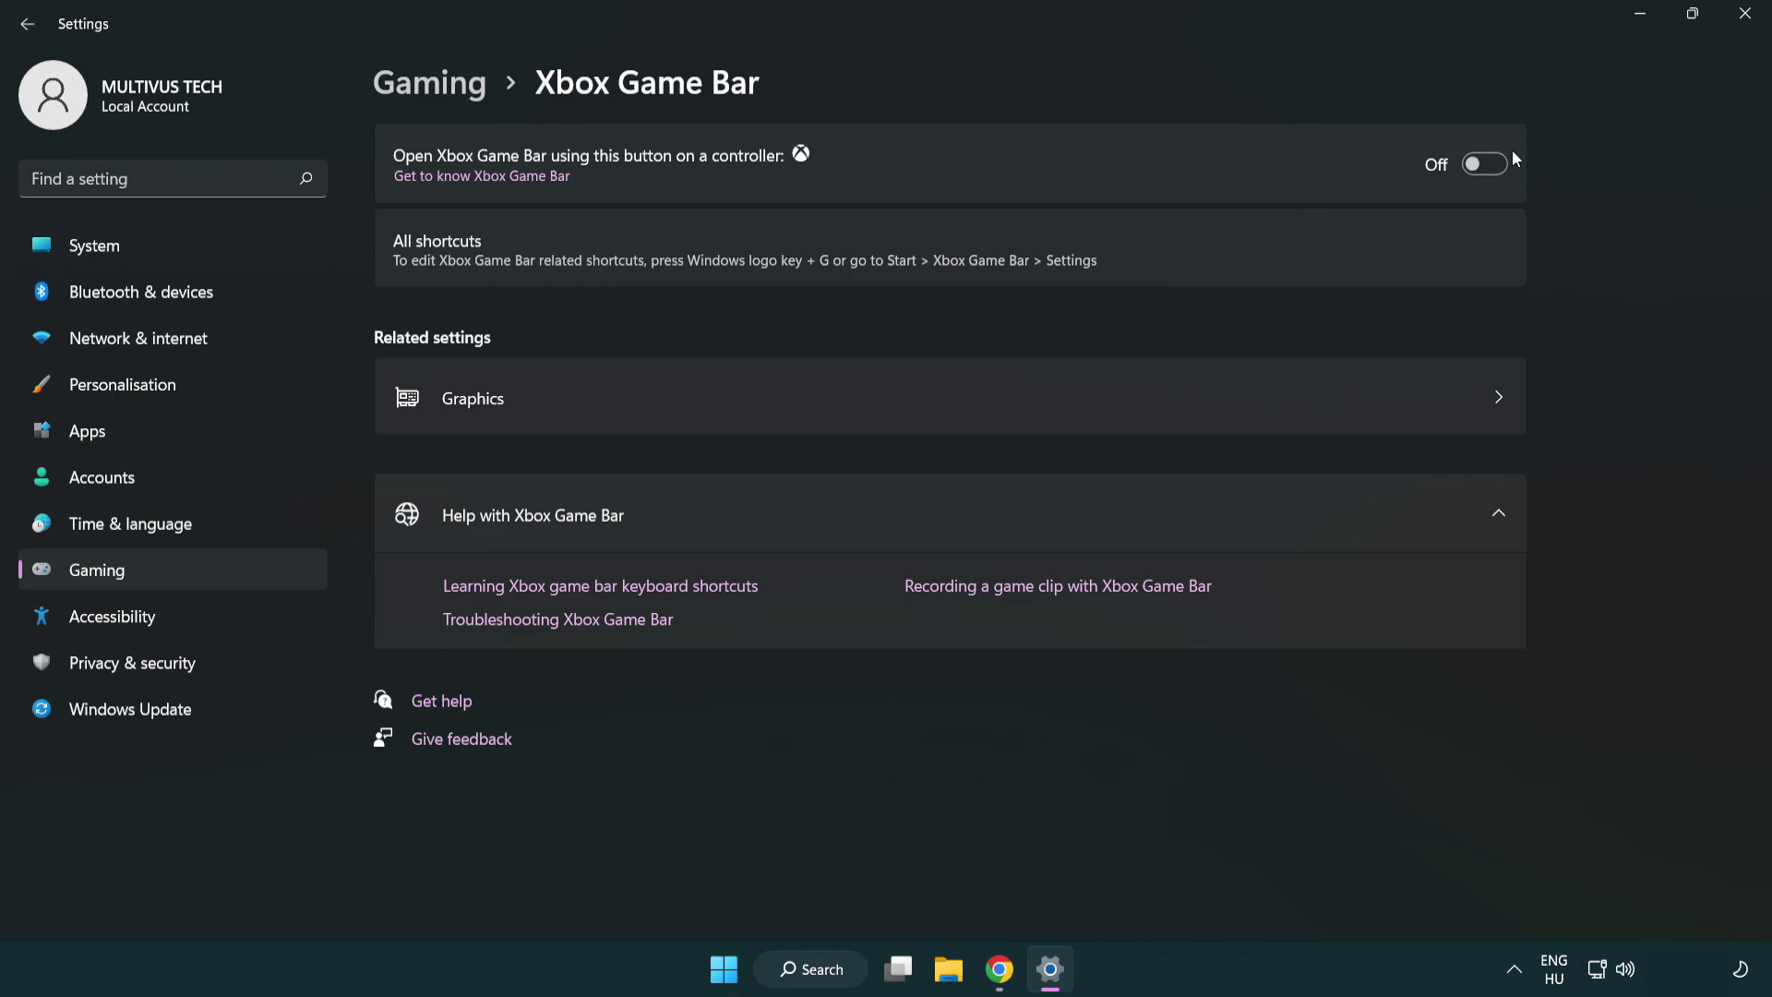
left_click(1745, 14)
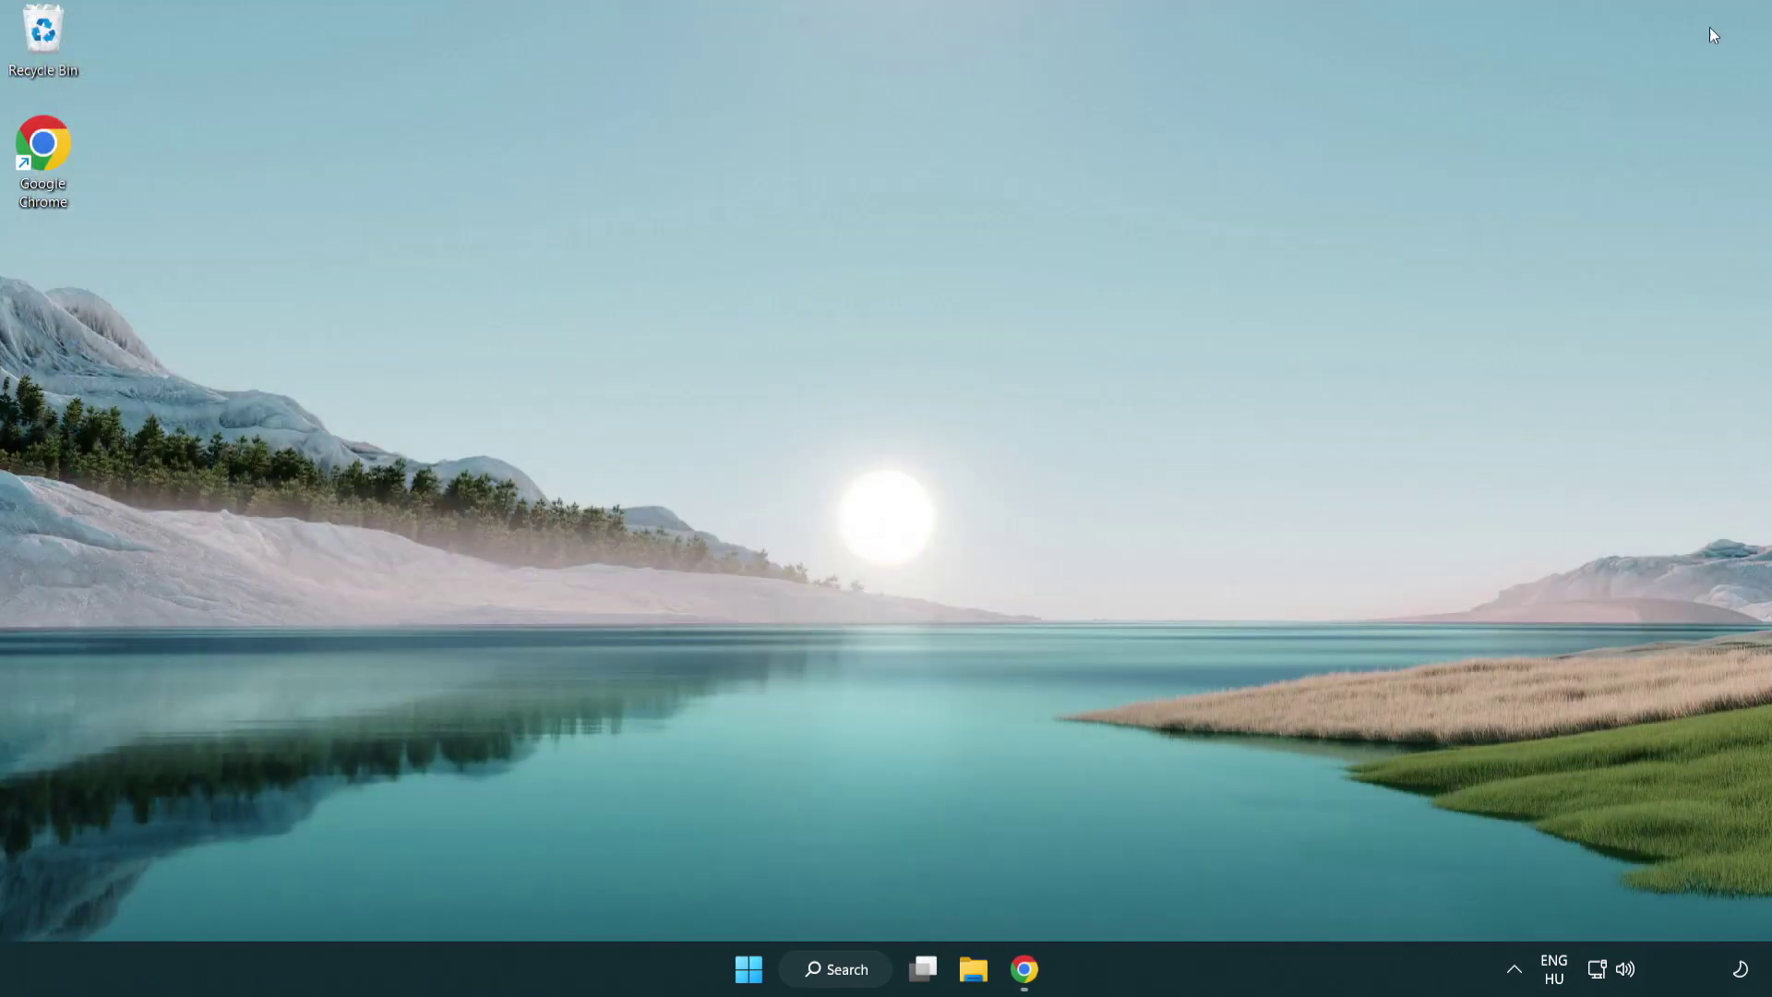
Step: Open Task Manager from the Start button menu and end the Google Chrome (8) process
right_click(751, 971)
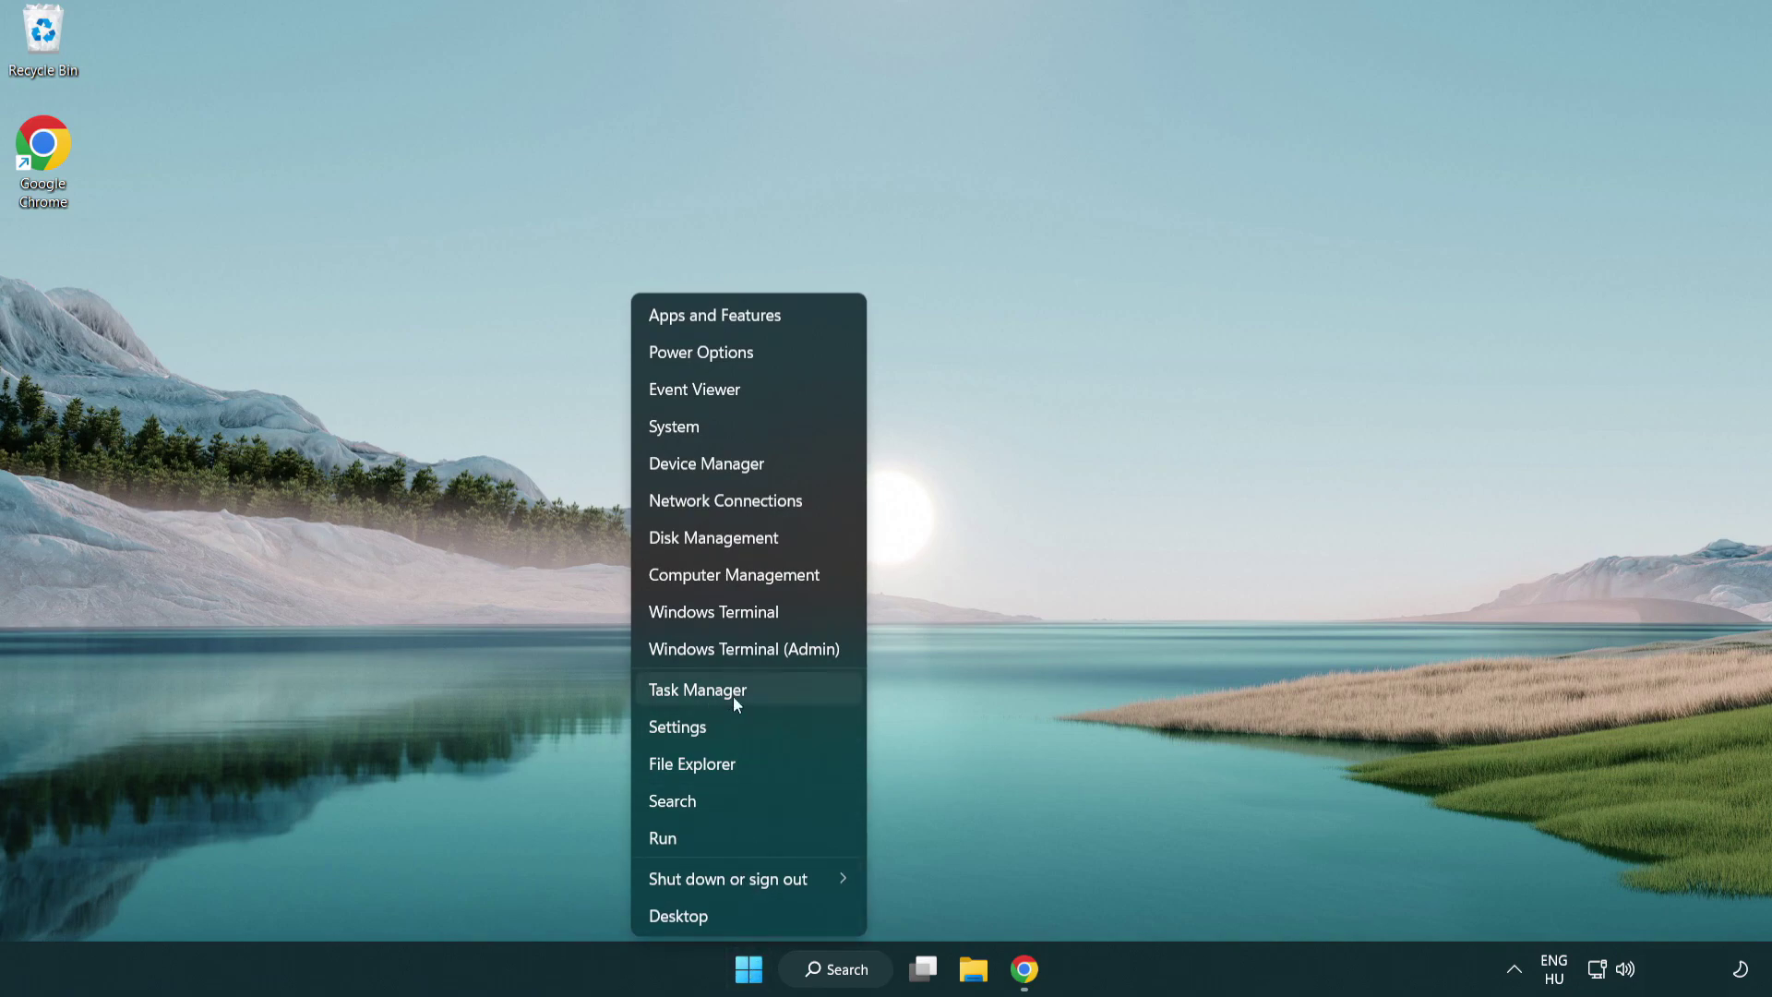
left_click(777, 694)
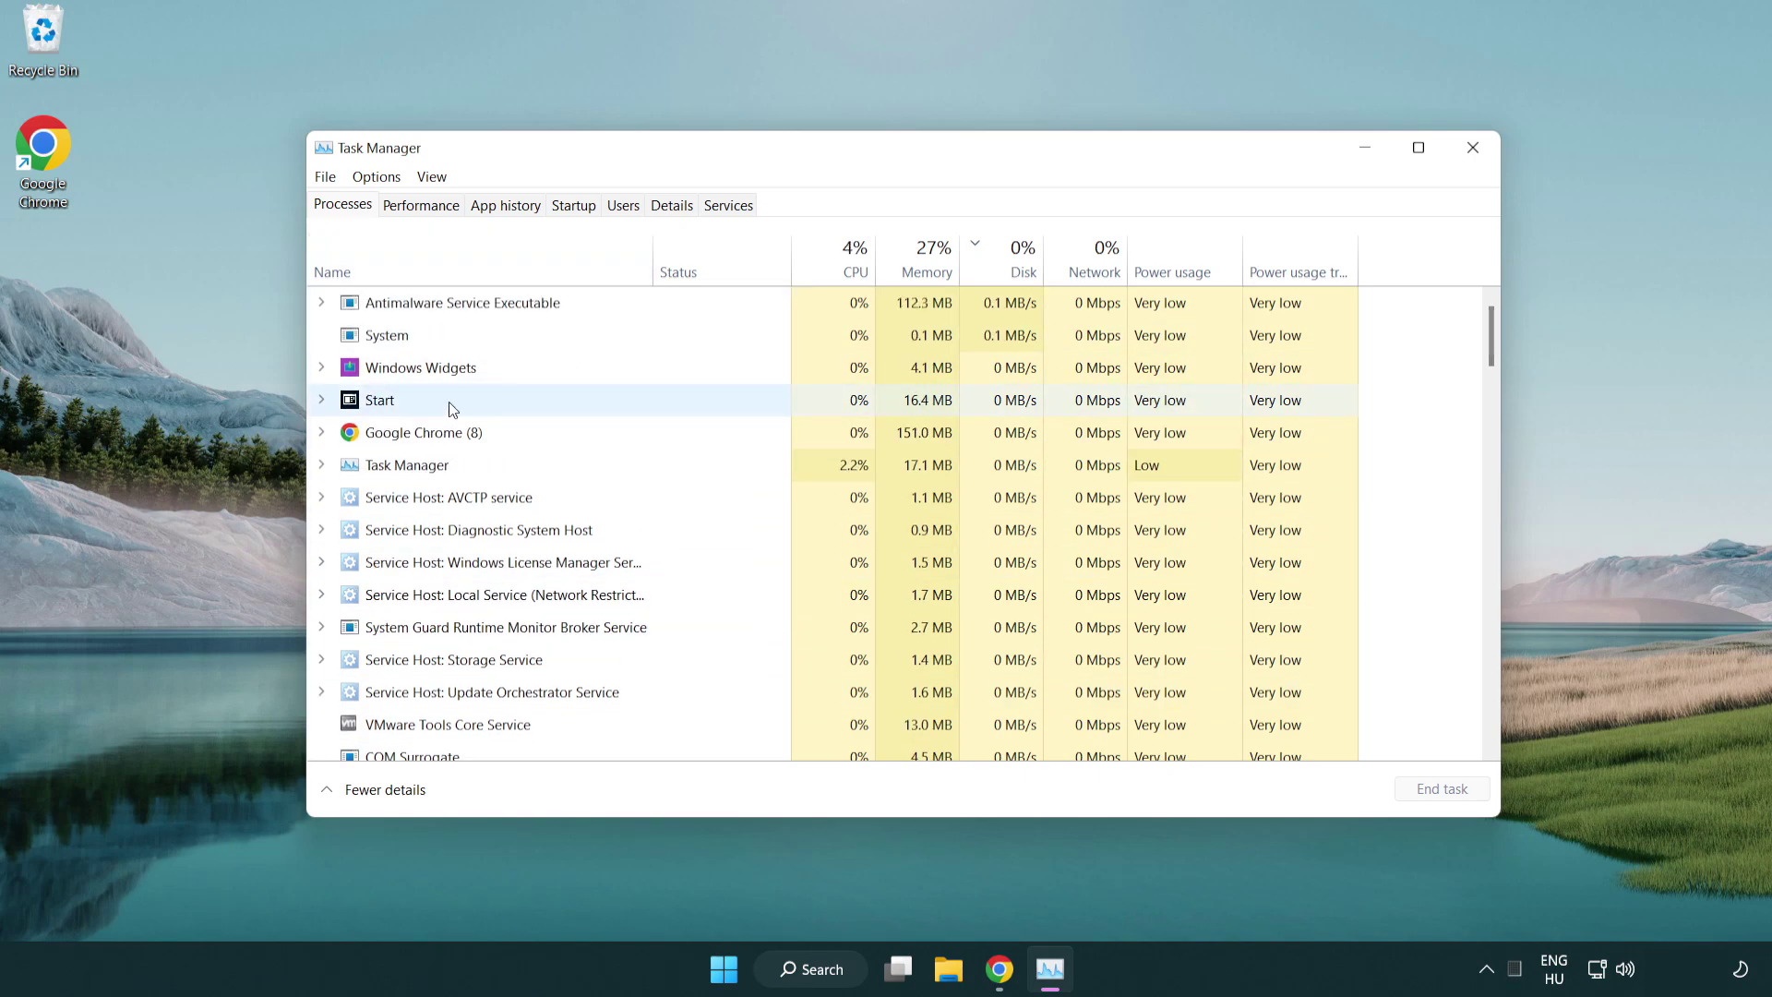
left_click(451, 434)
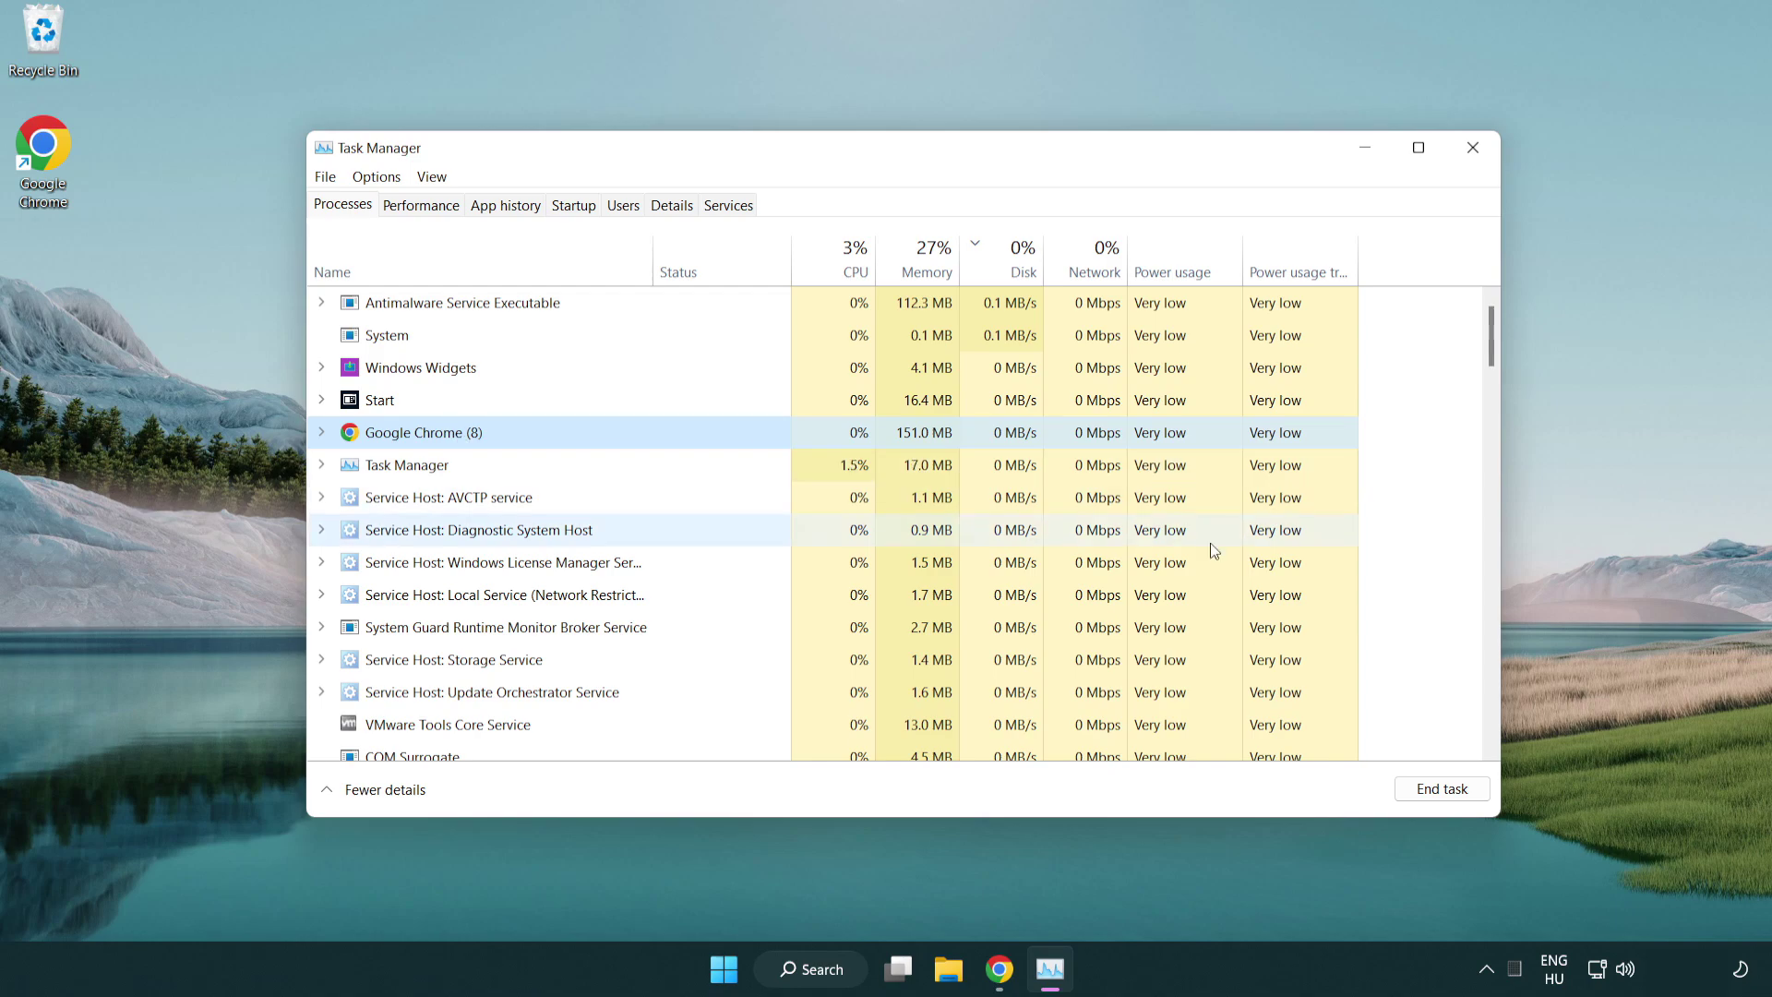
left_click(1453, 795)
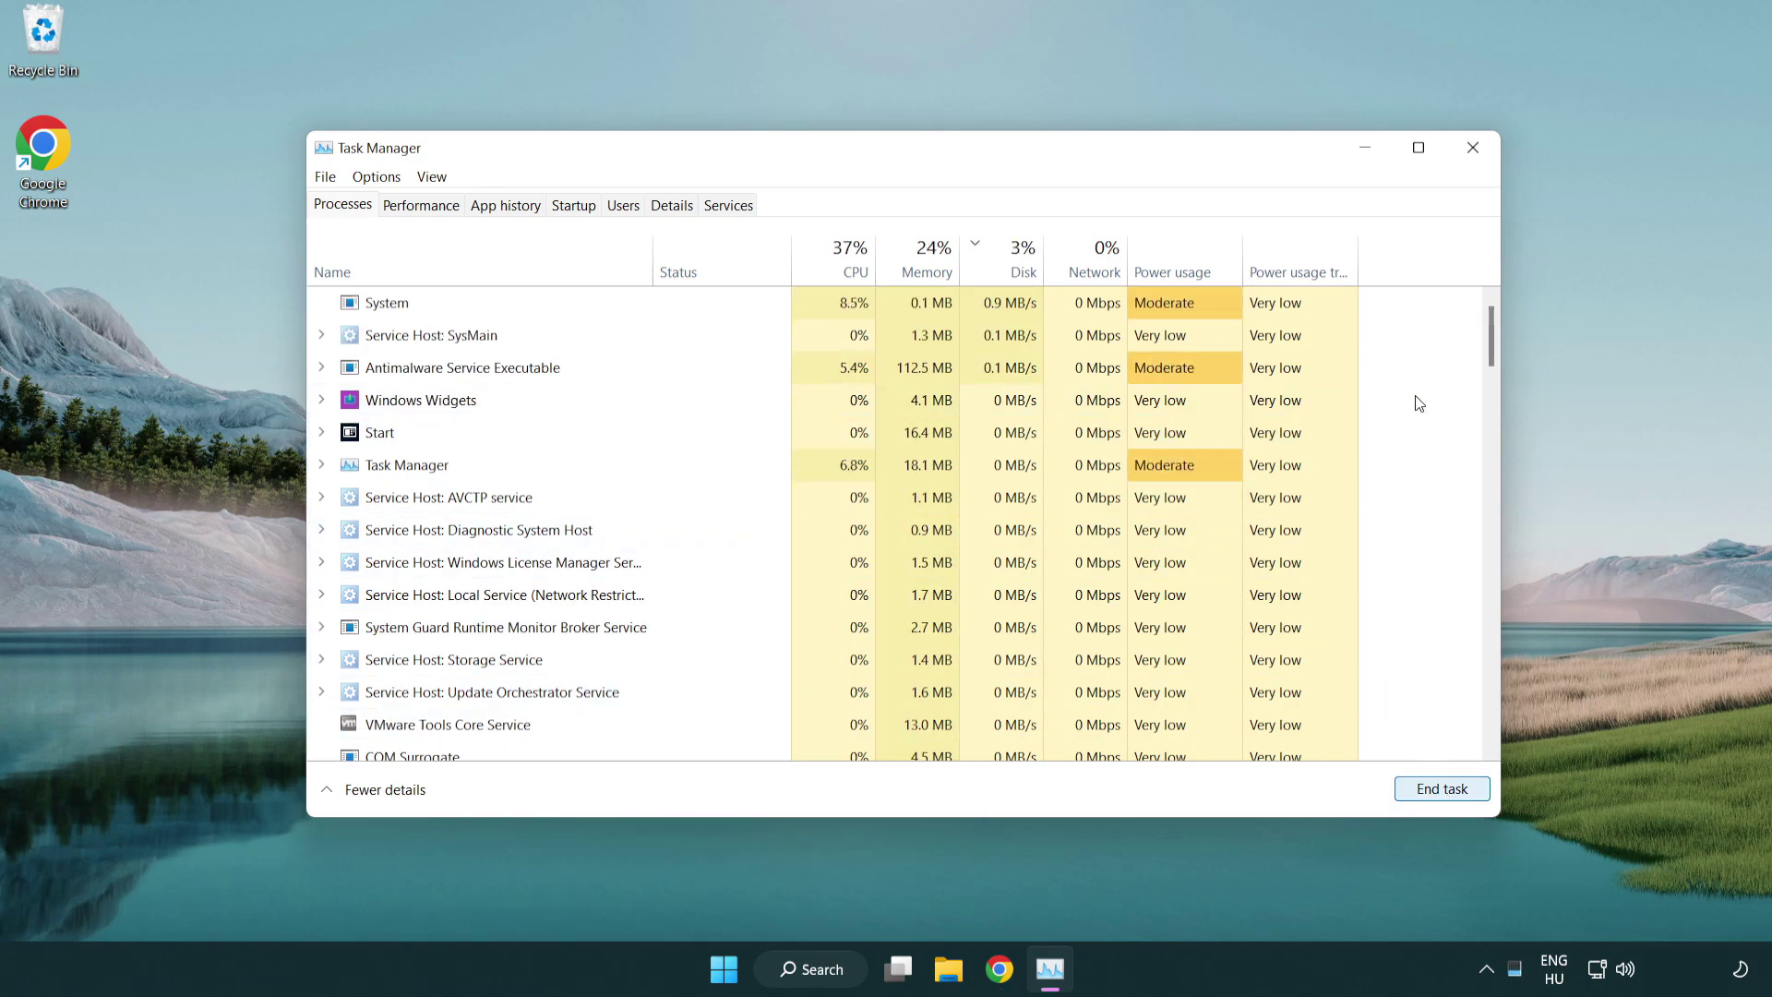
left_click_drag(1497, 356, 1483, 316)
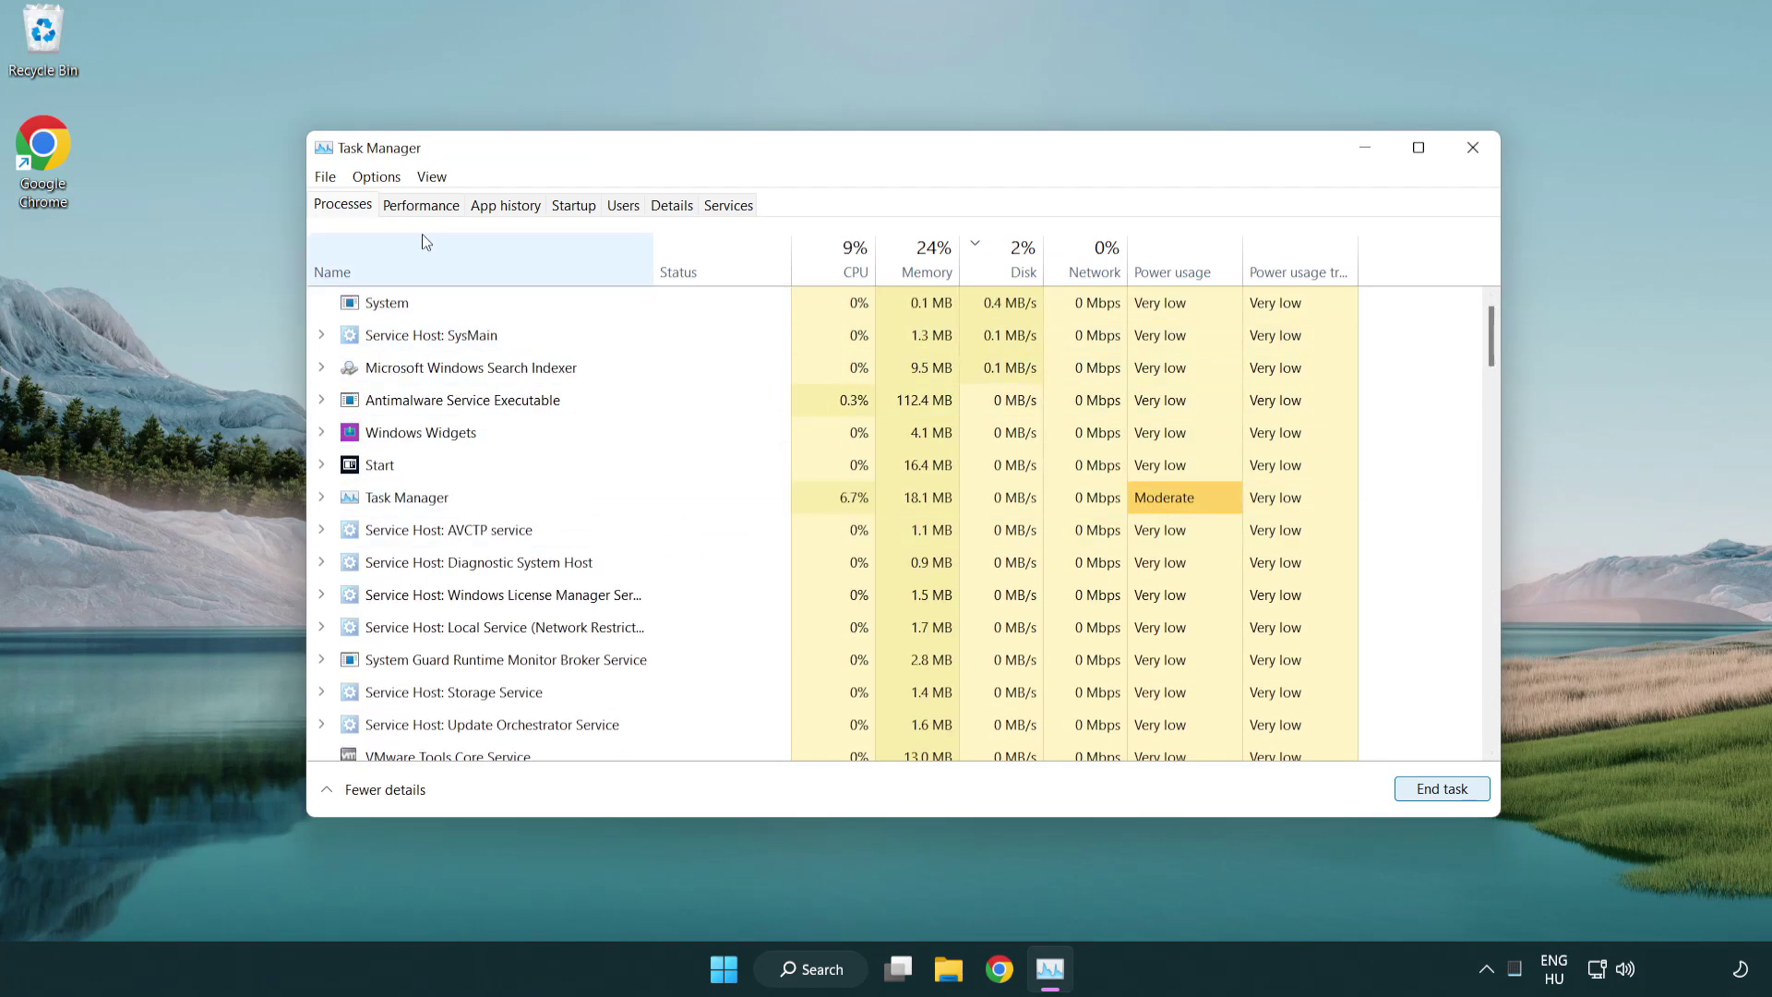
Step: Disable Cortana, Phone Link and Terminal as startup apps, then close Task Manager
left_click(574, 206)
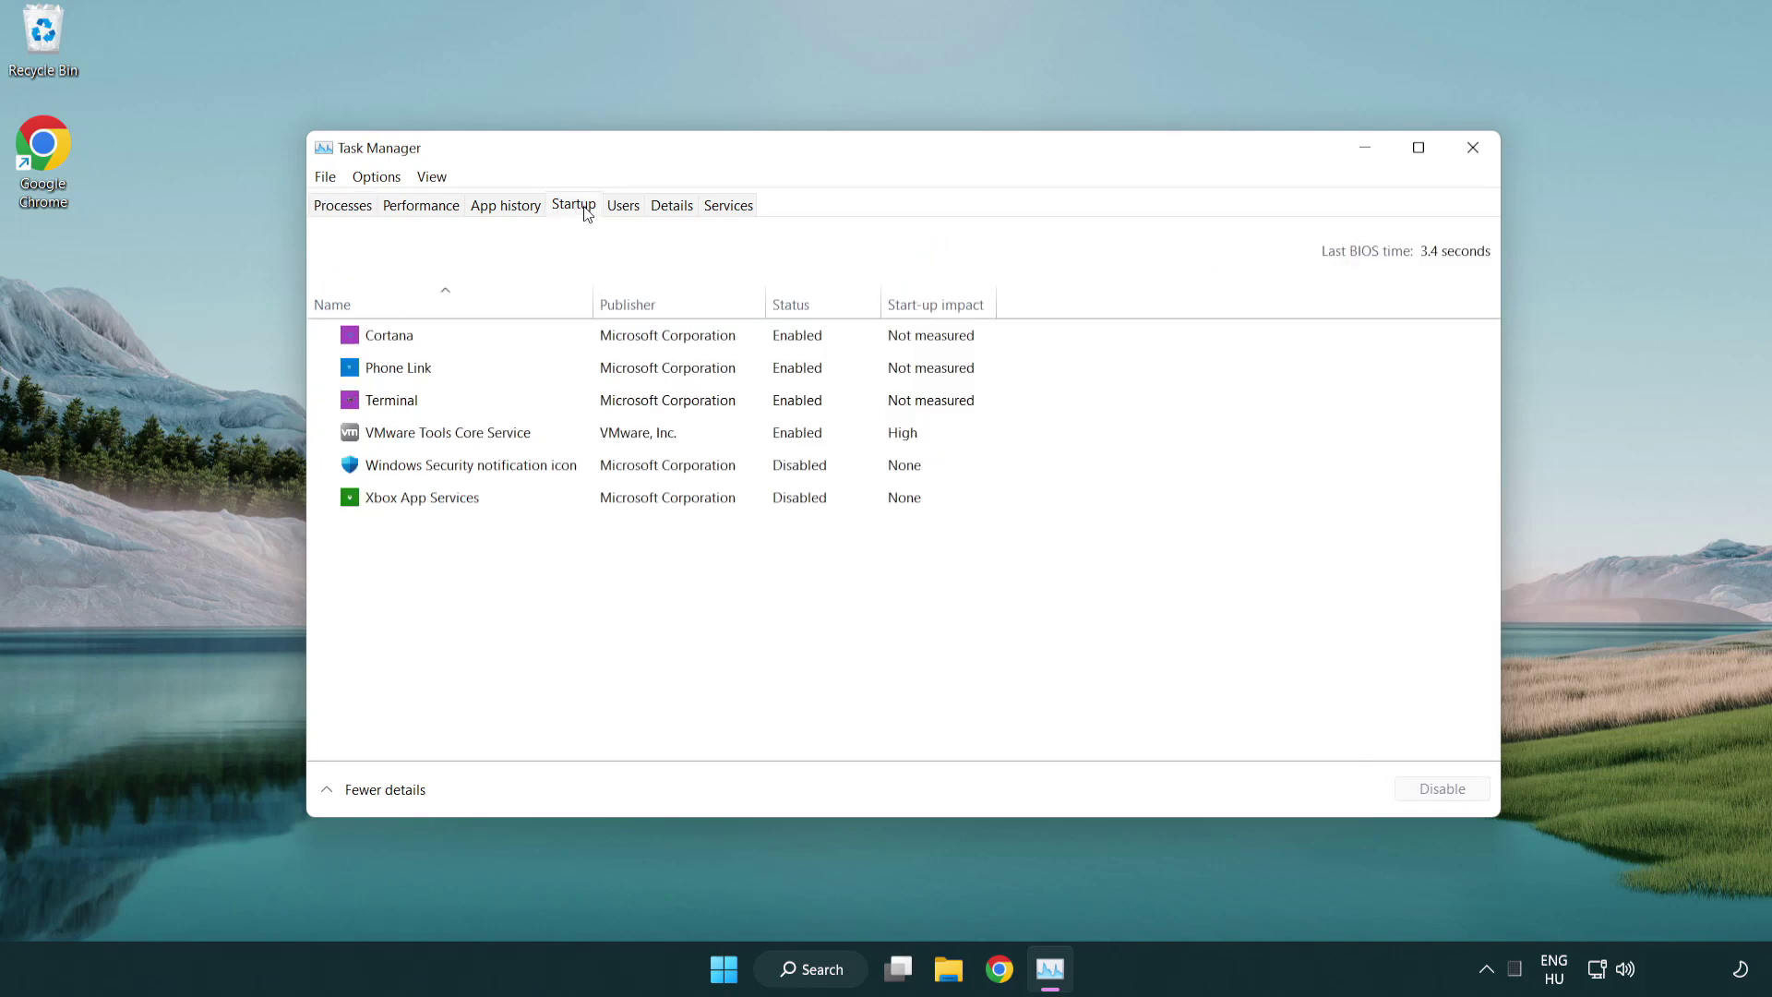
left_click(634, 341)
left_click(1441, 788)
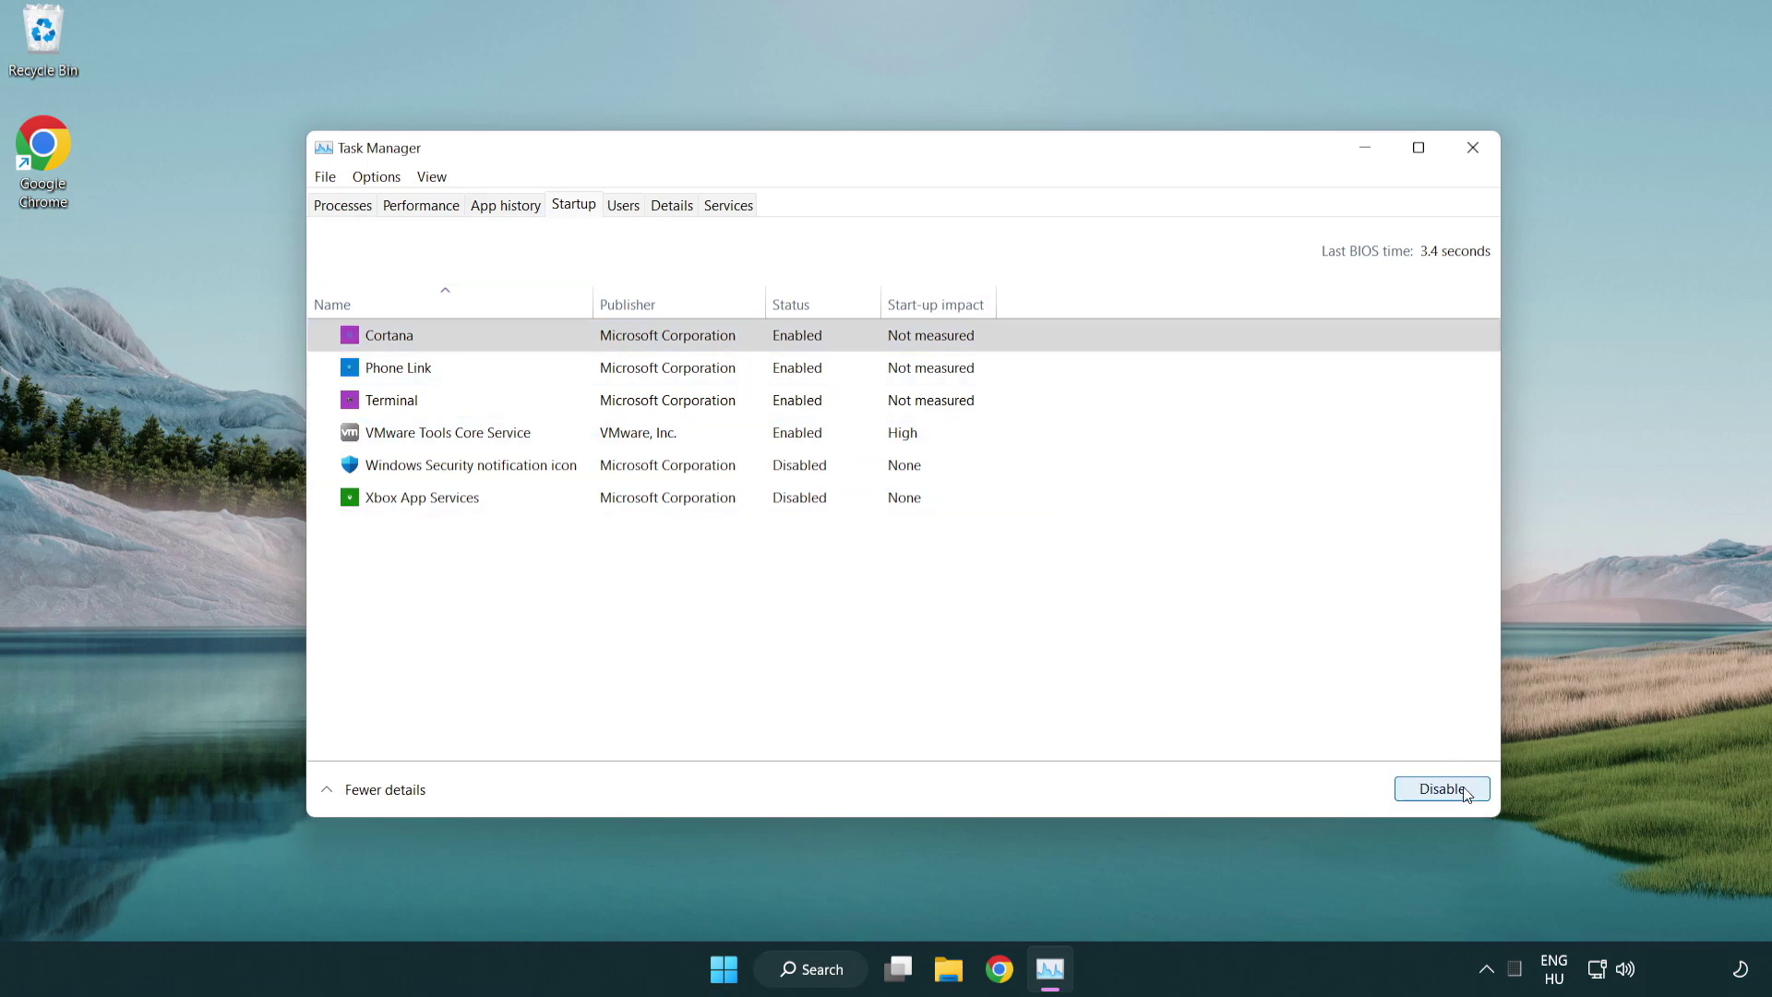
left_click(706, 369)
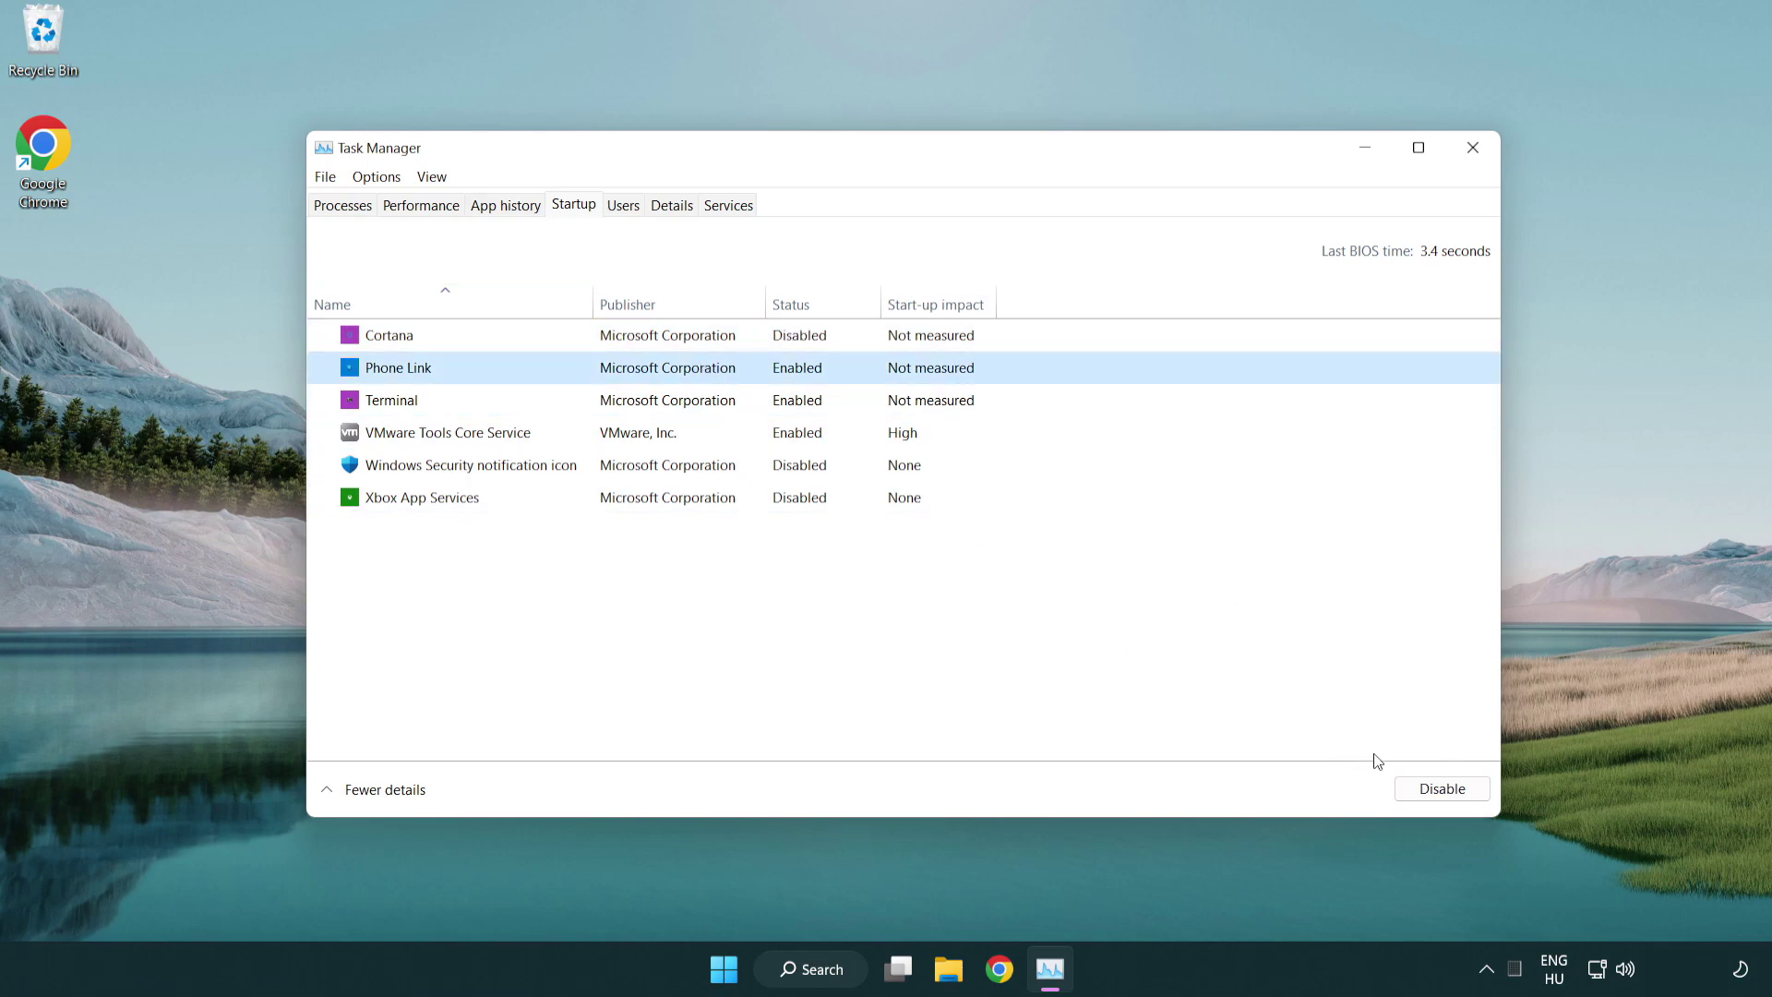
left_click(1440, 790)
left_click(602, 409)
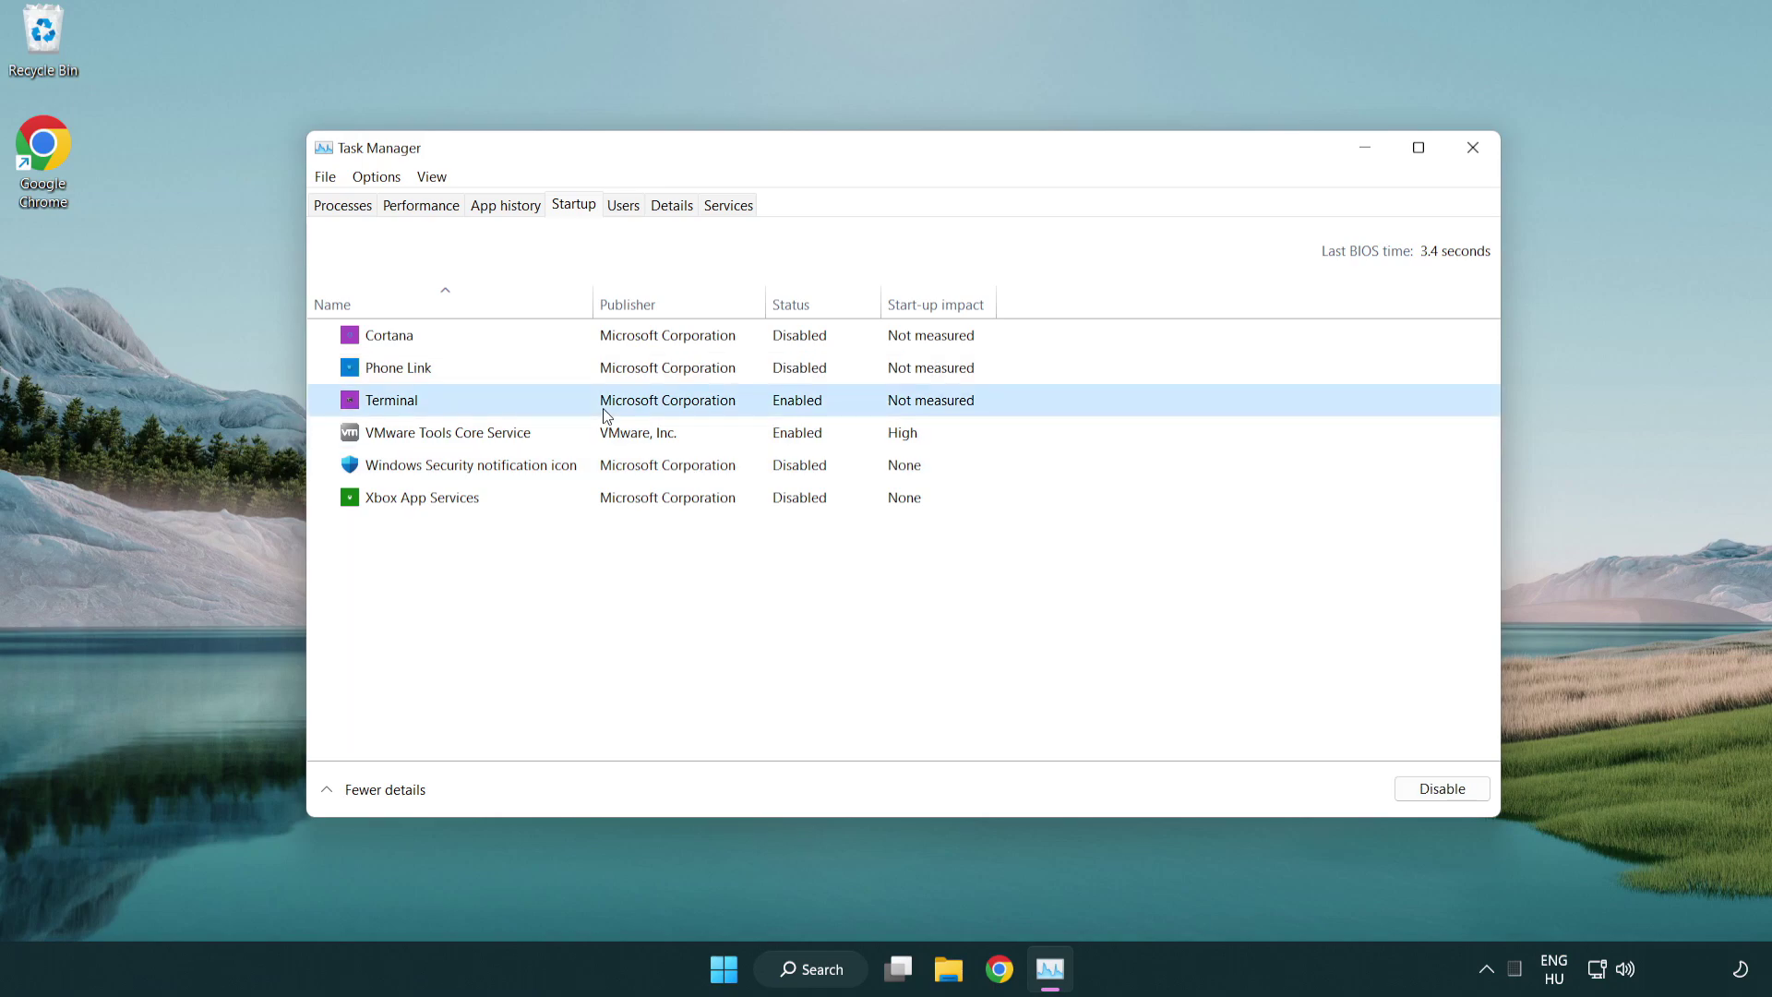
left_click(1476, 796)
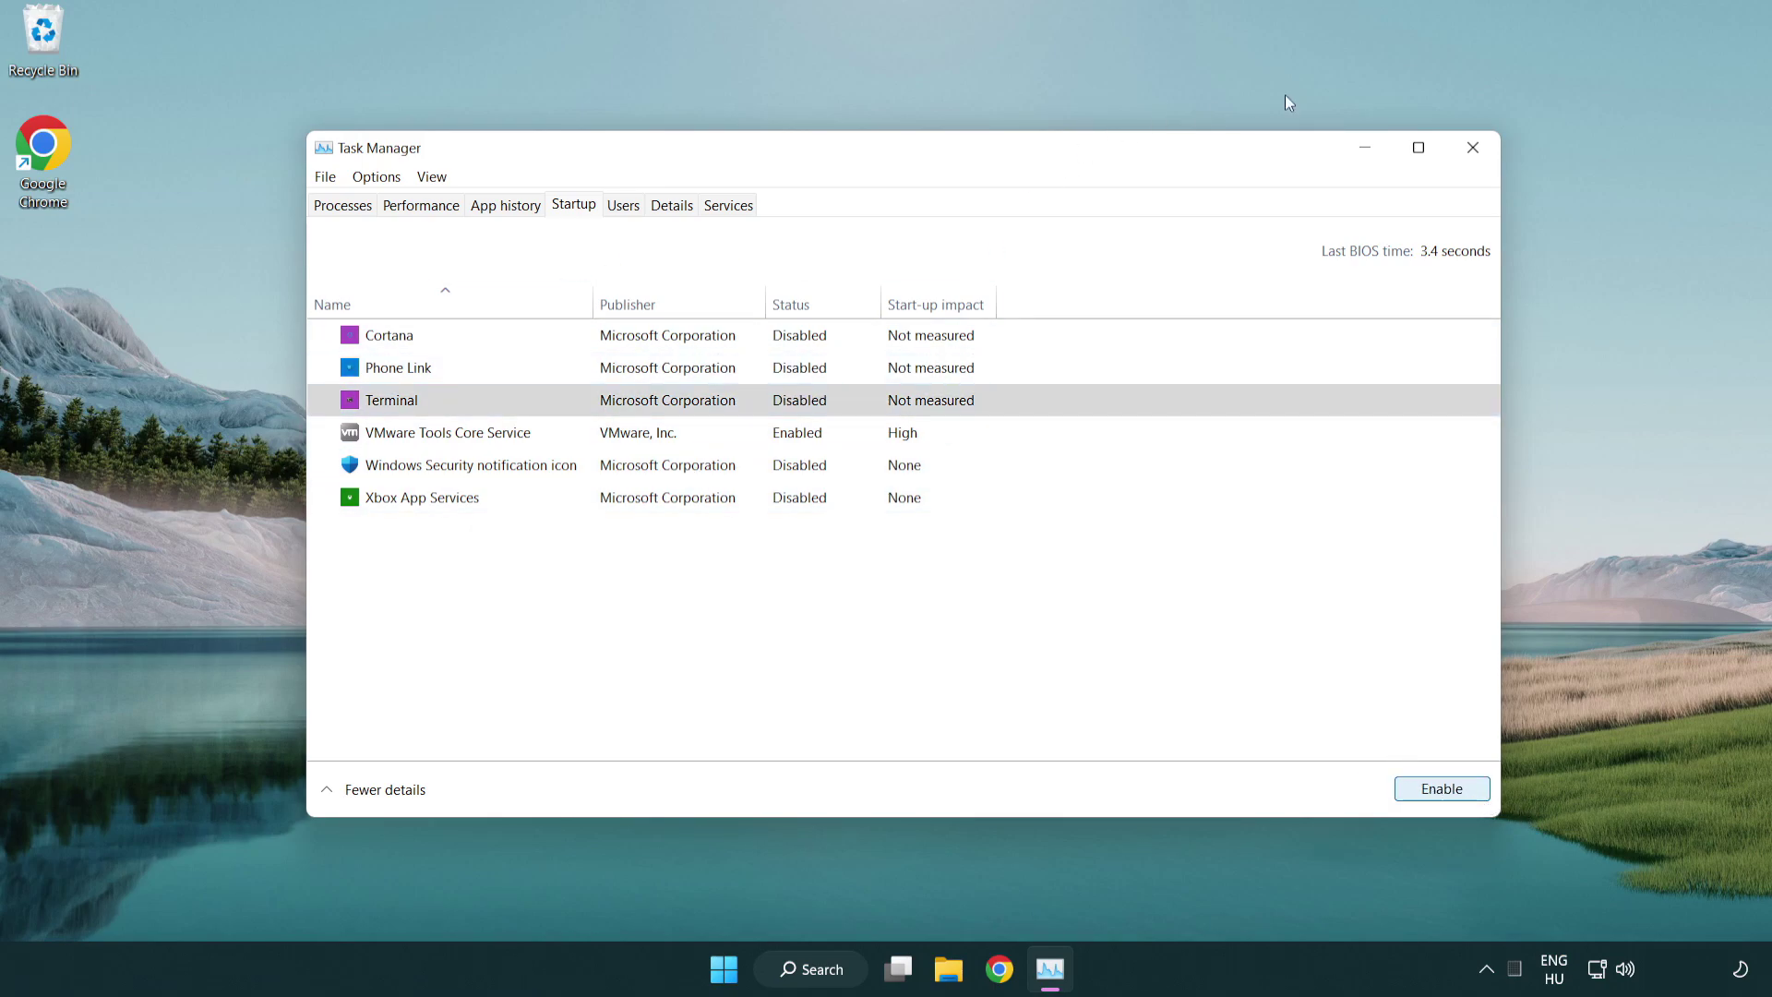
left_click(1480, 159)
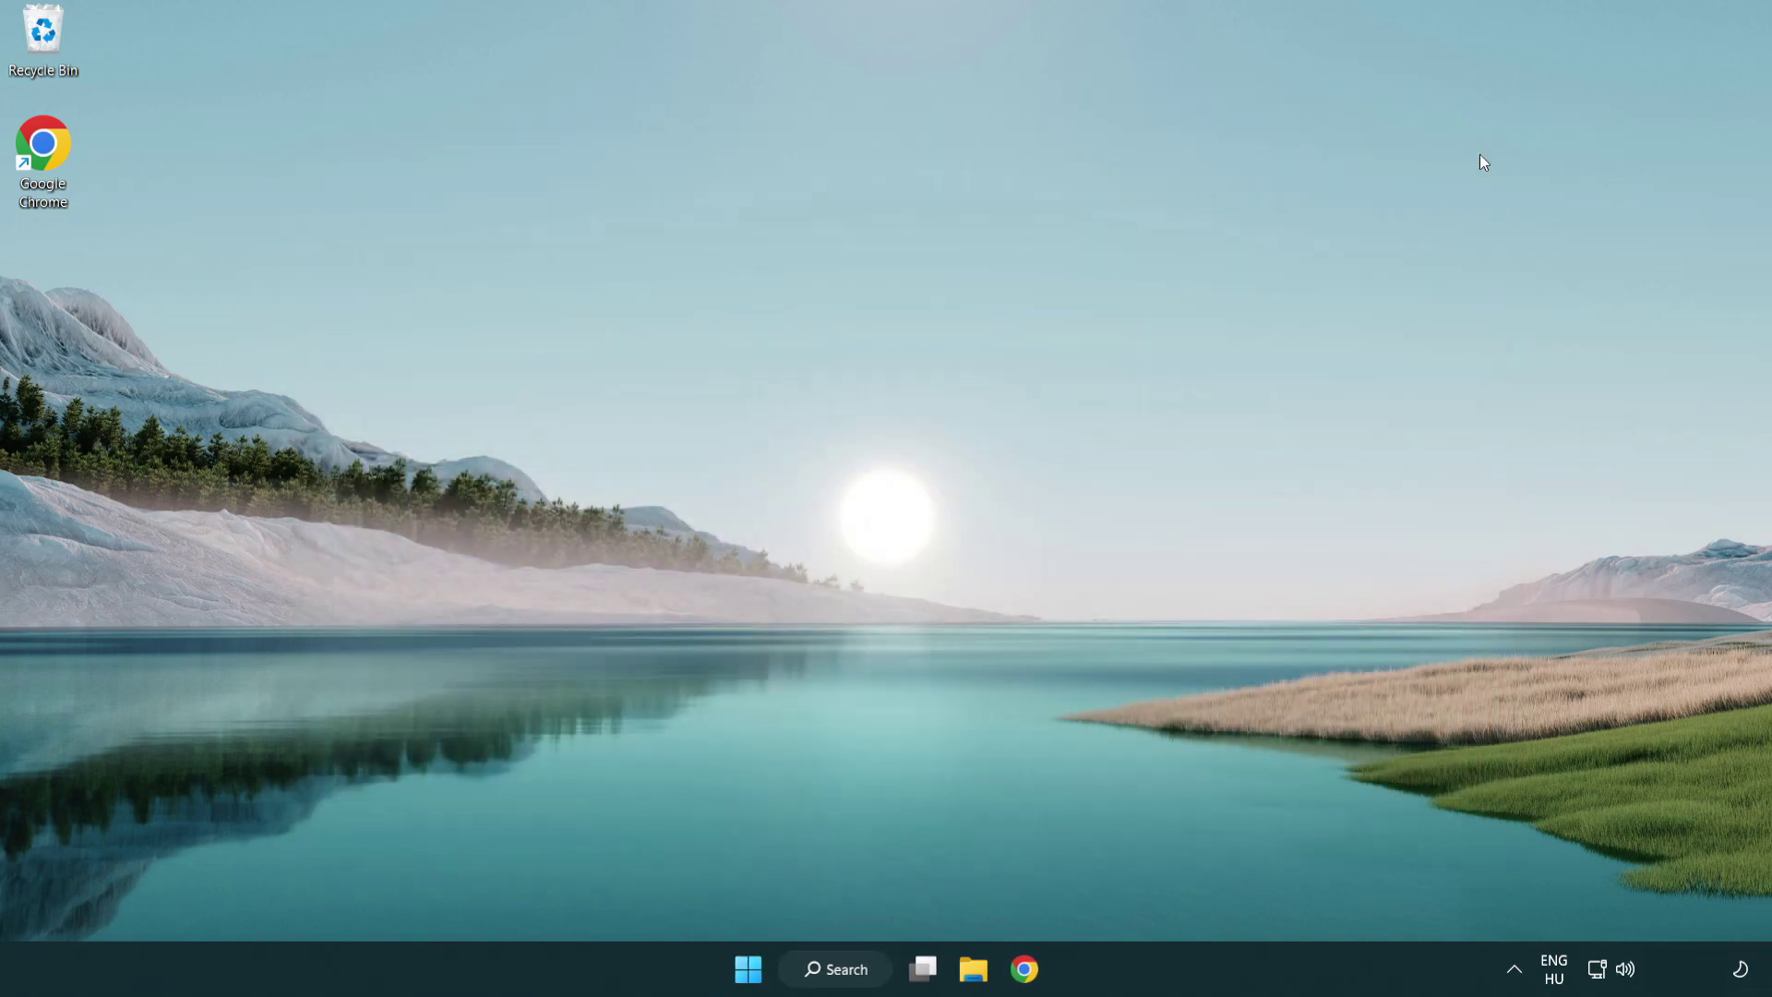
Step: Search Windows for 'update'
left_click(837, 970)
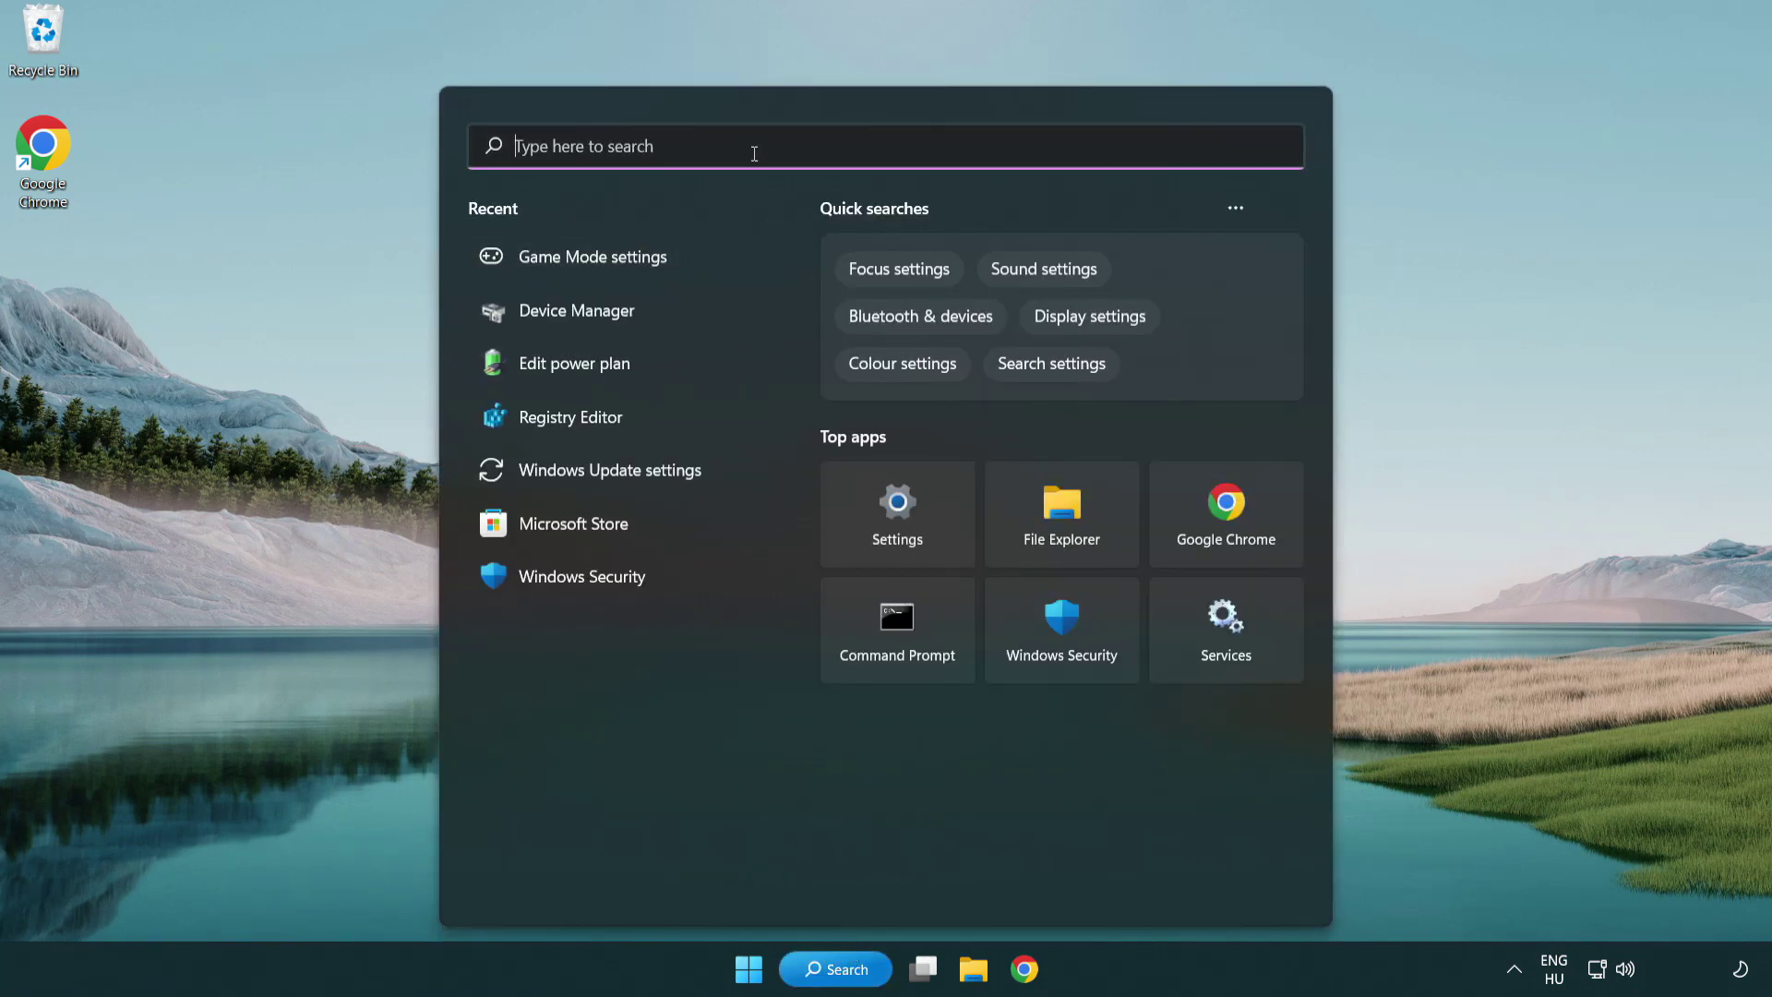
type("update")
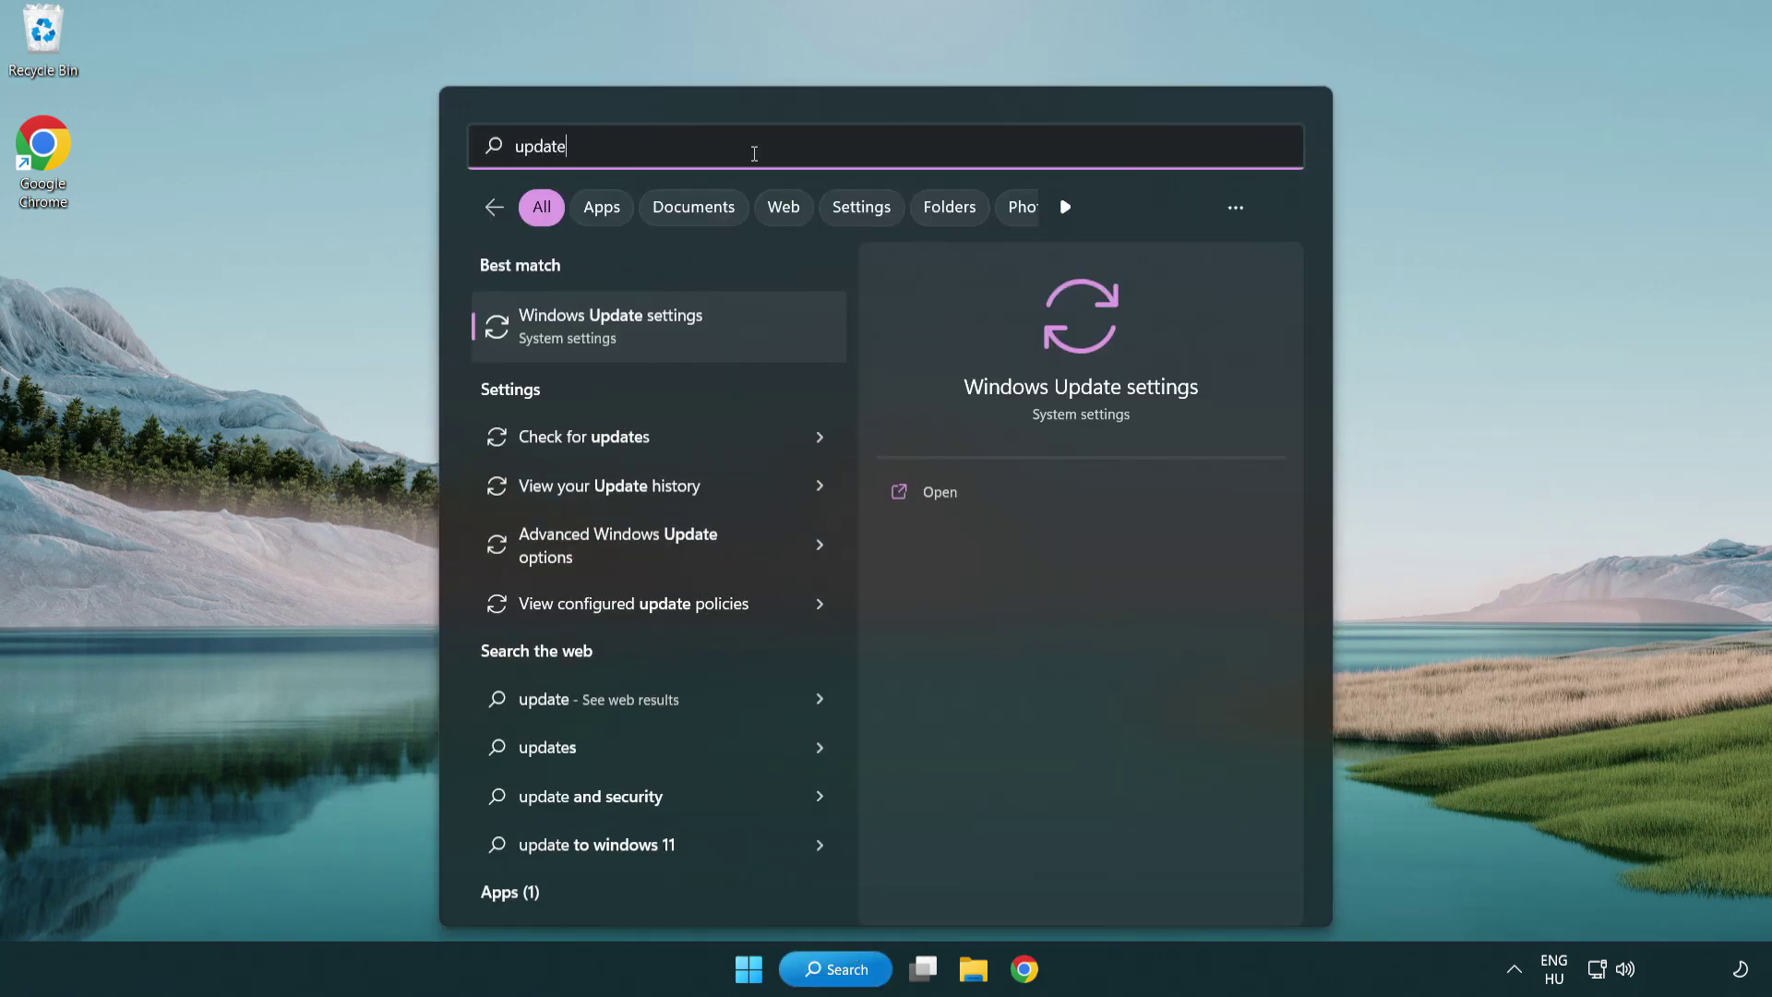
Step: Run Check for updates in Windows Update, confirm it is up to date, and close Settings
left_click(684, 335)
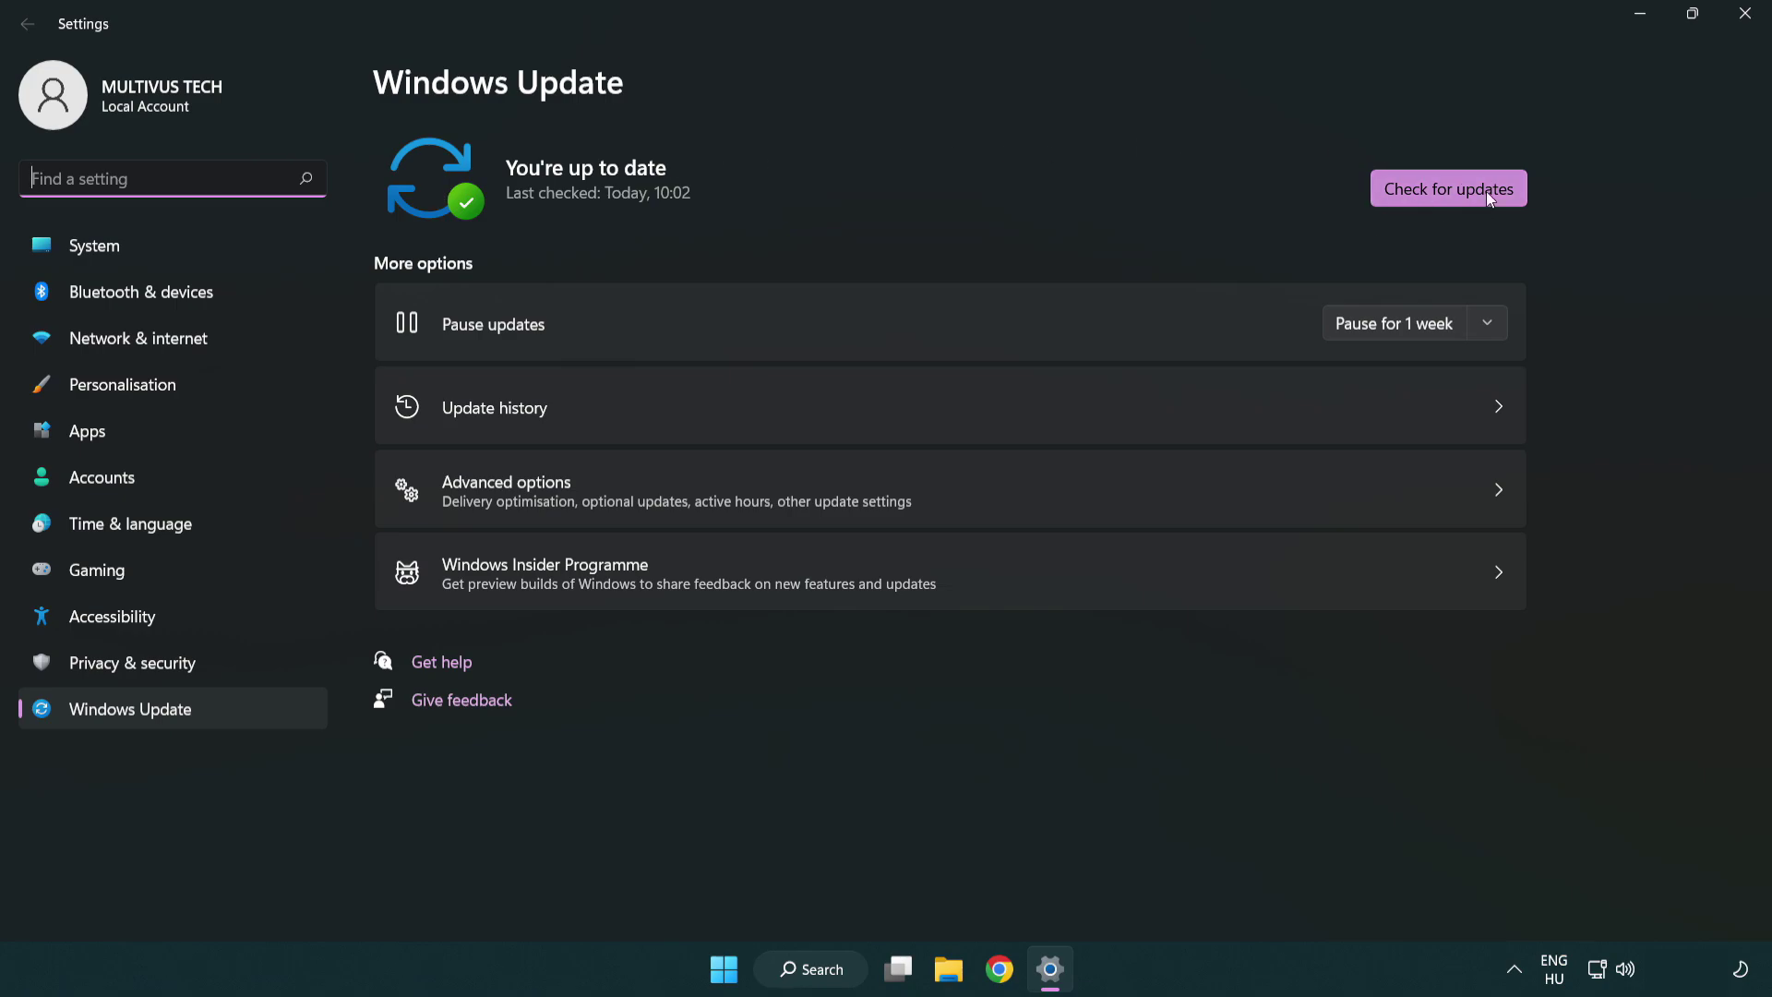
left_click(1461, 189)
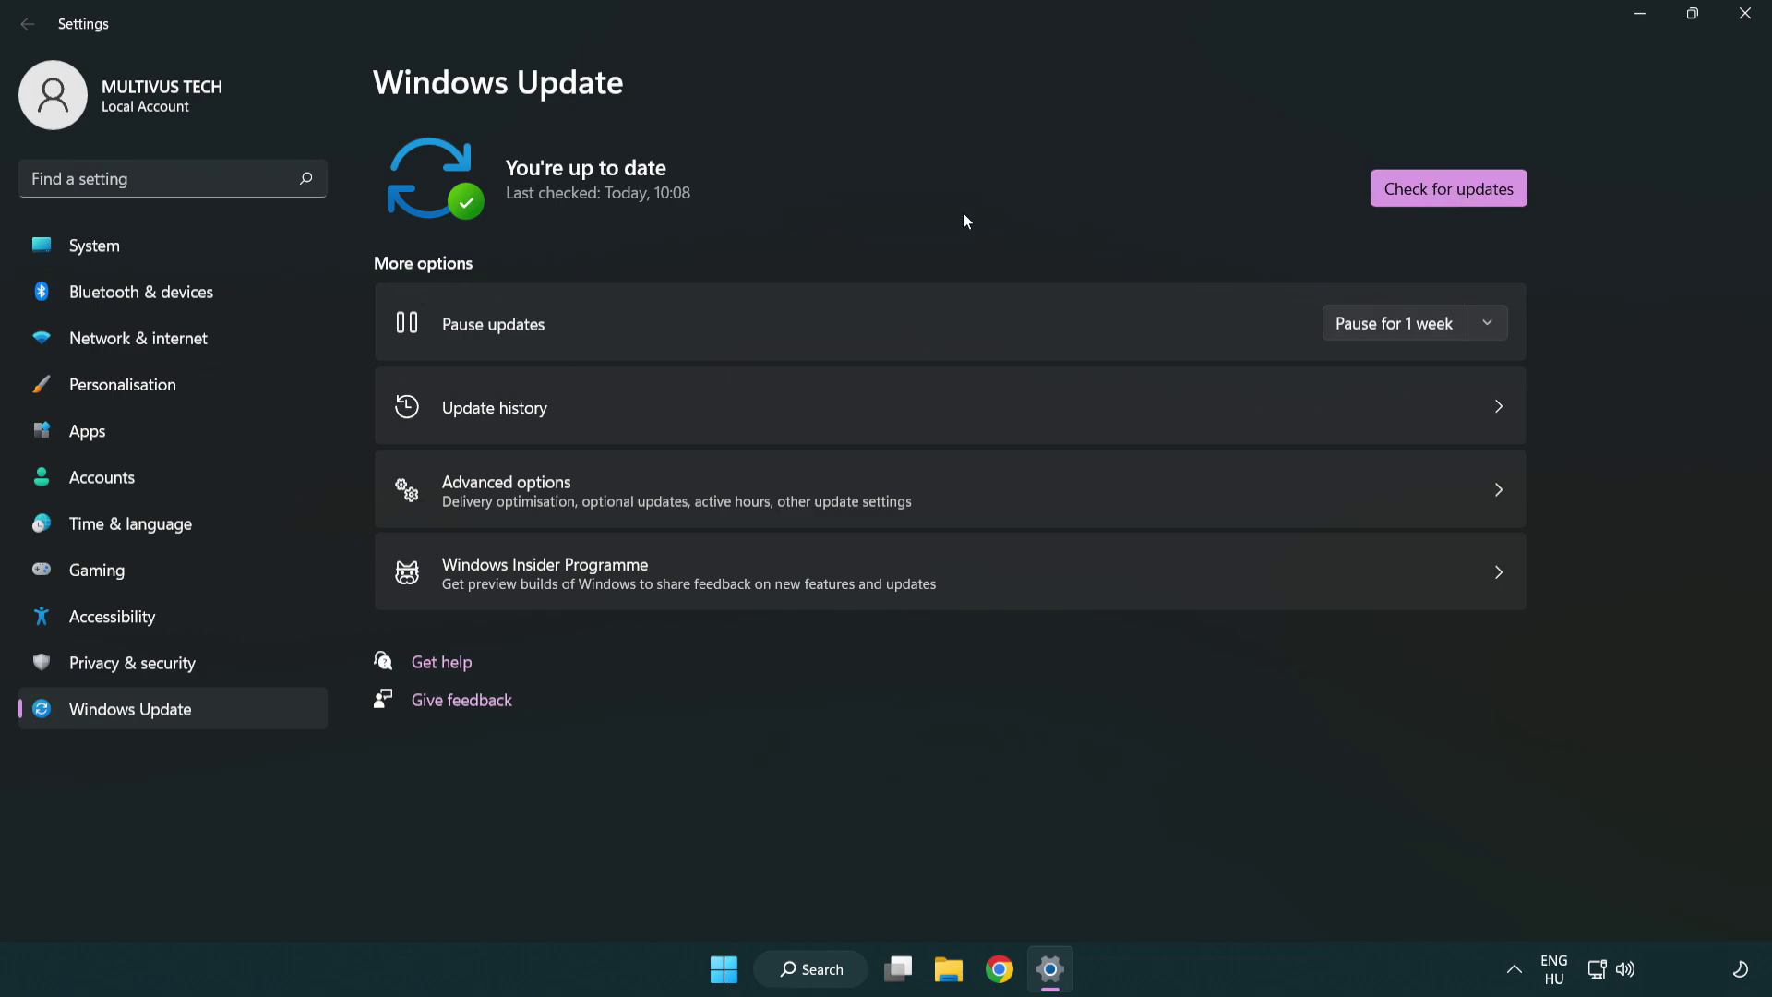
left_click(1744, 15)
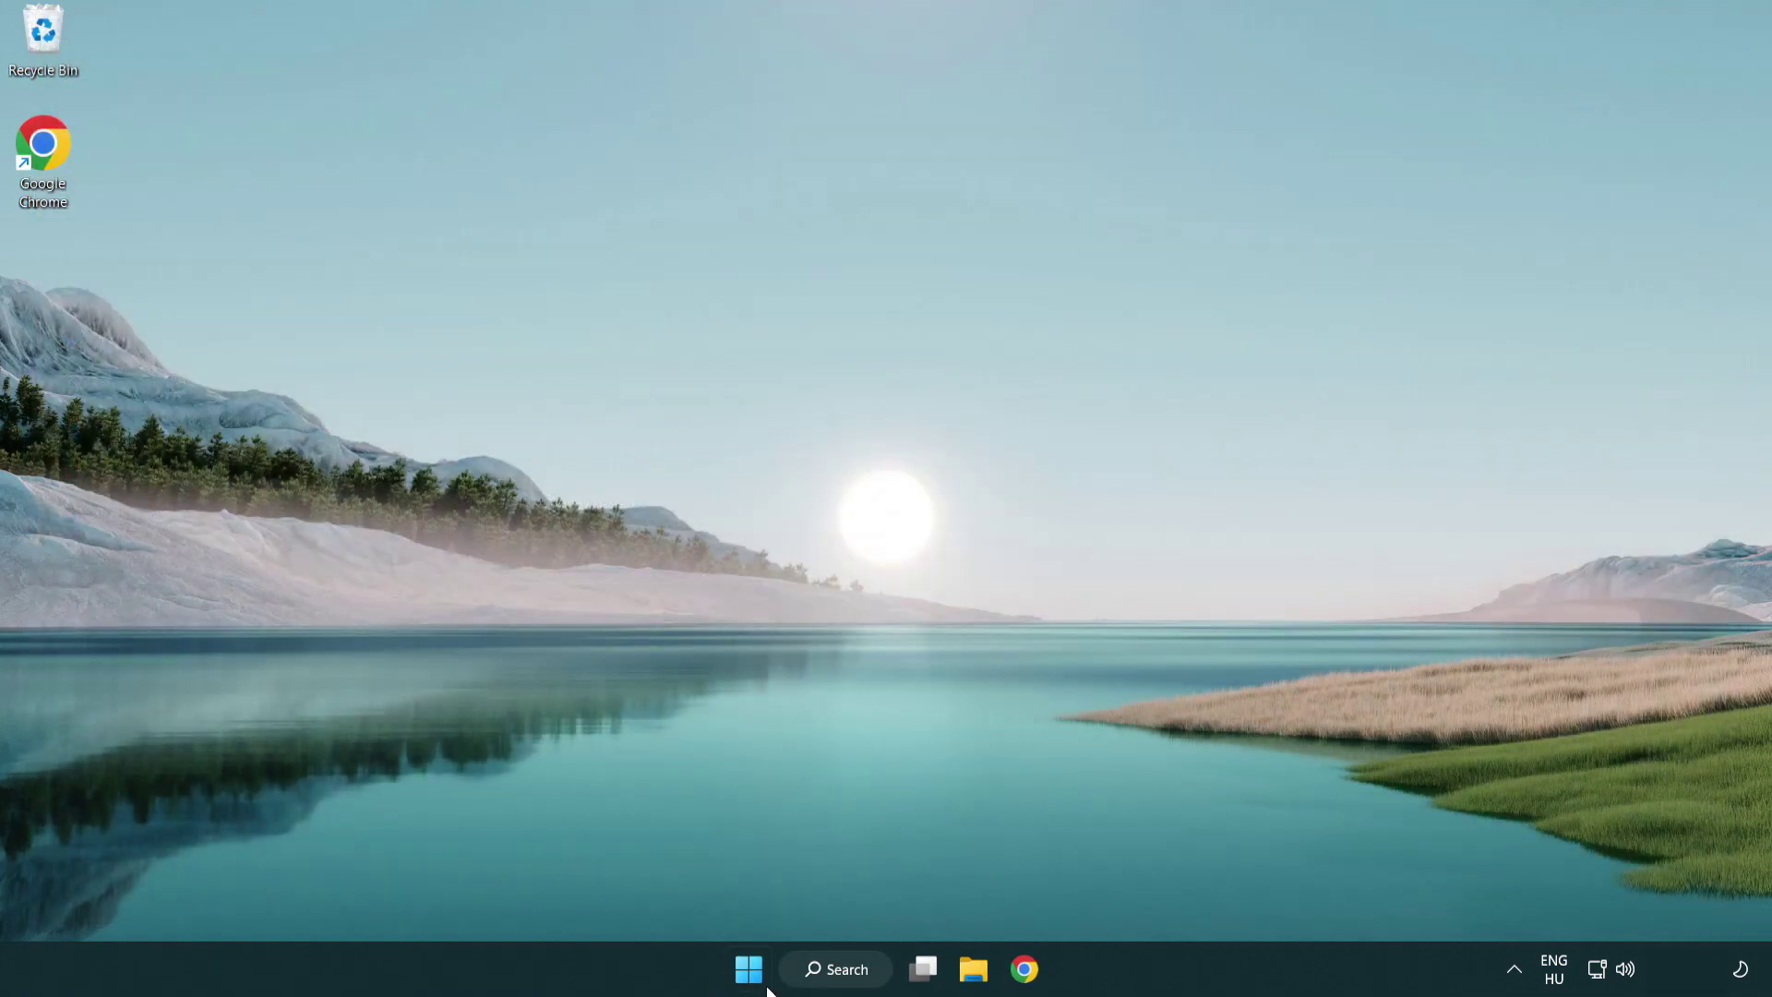
Step: Search Windows for 'regedit' to bring up Registry Editor as the best match
left_click(835, 970)
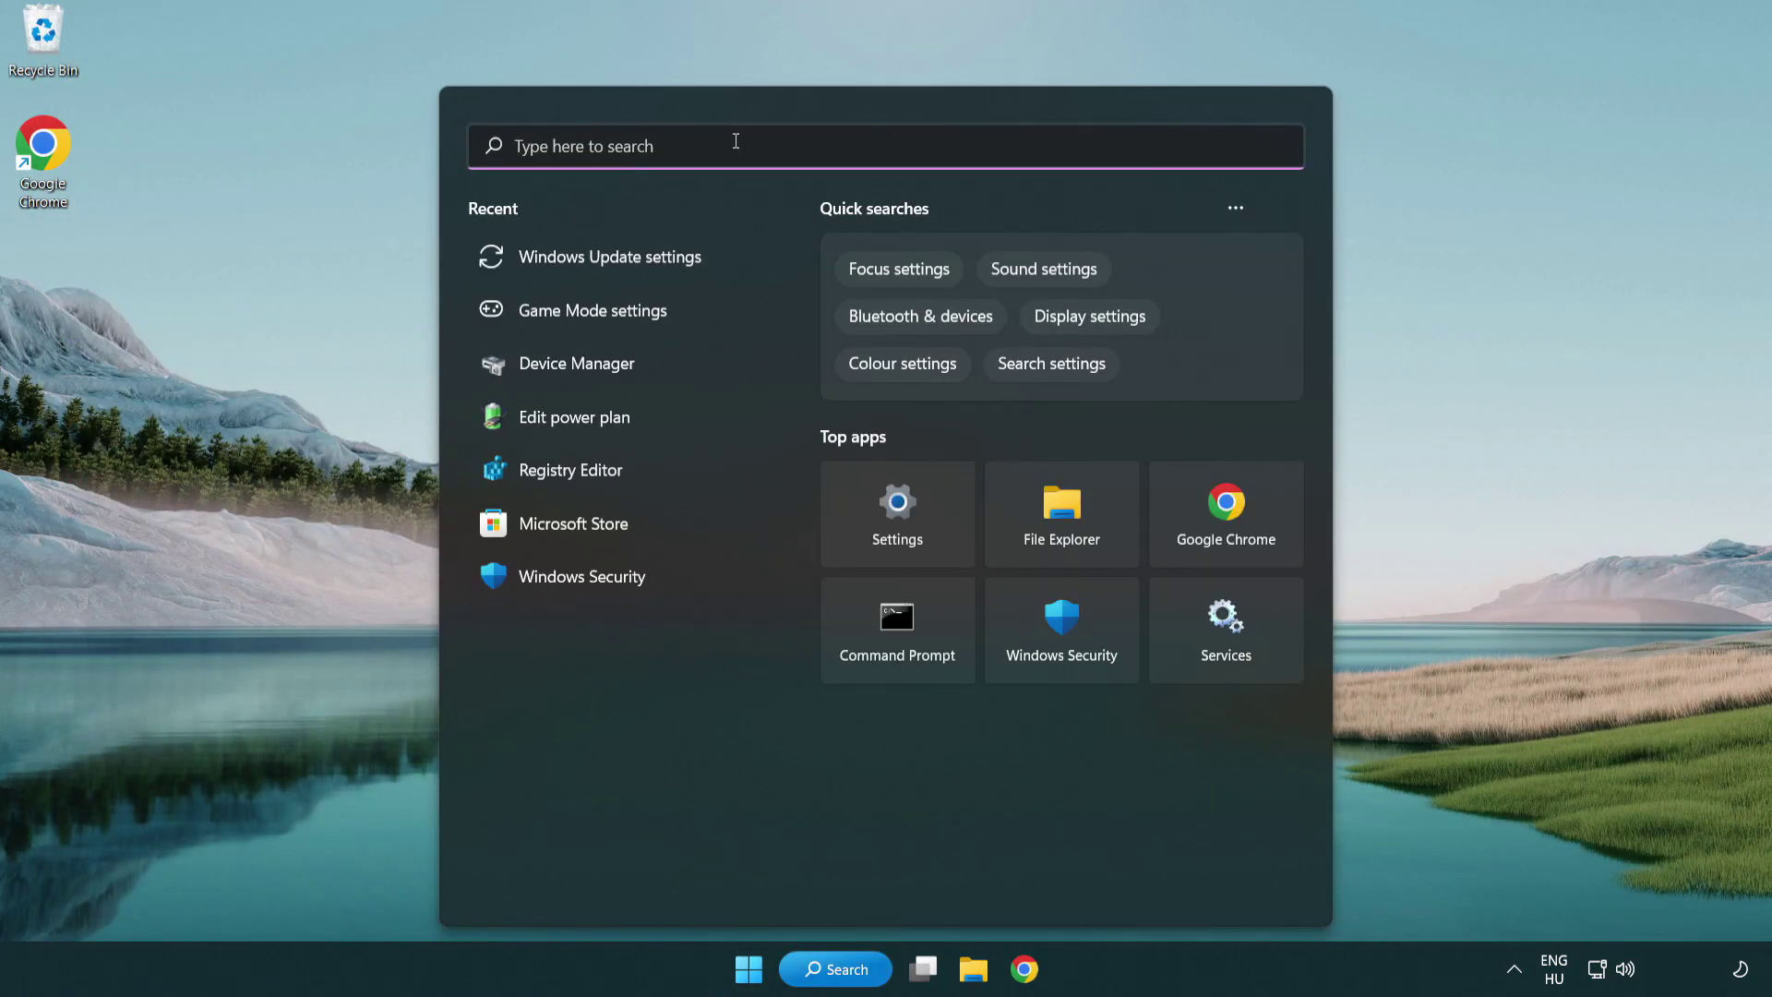
type("regedit")
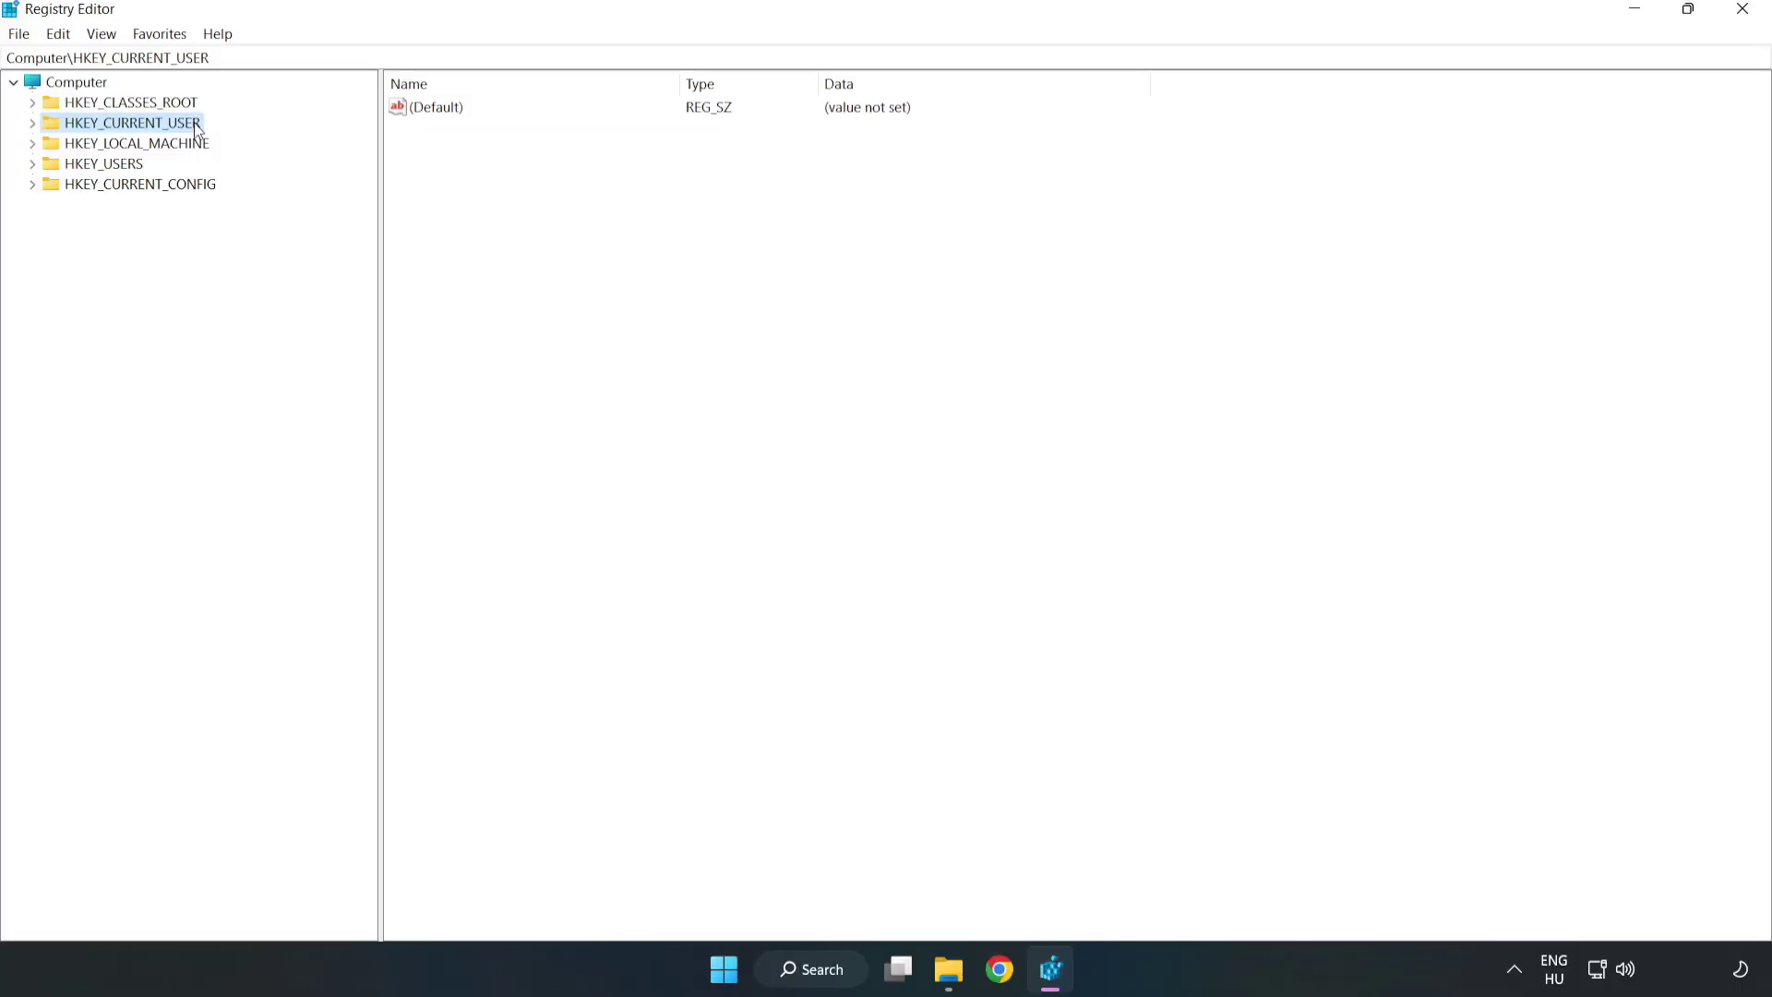
Step: Under HKEY_CURRENT_USER\System\GameConfigStore, change GameDVR_Enabled's value data from 1 to 0
left_click(36, 127)
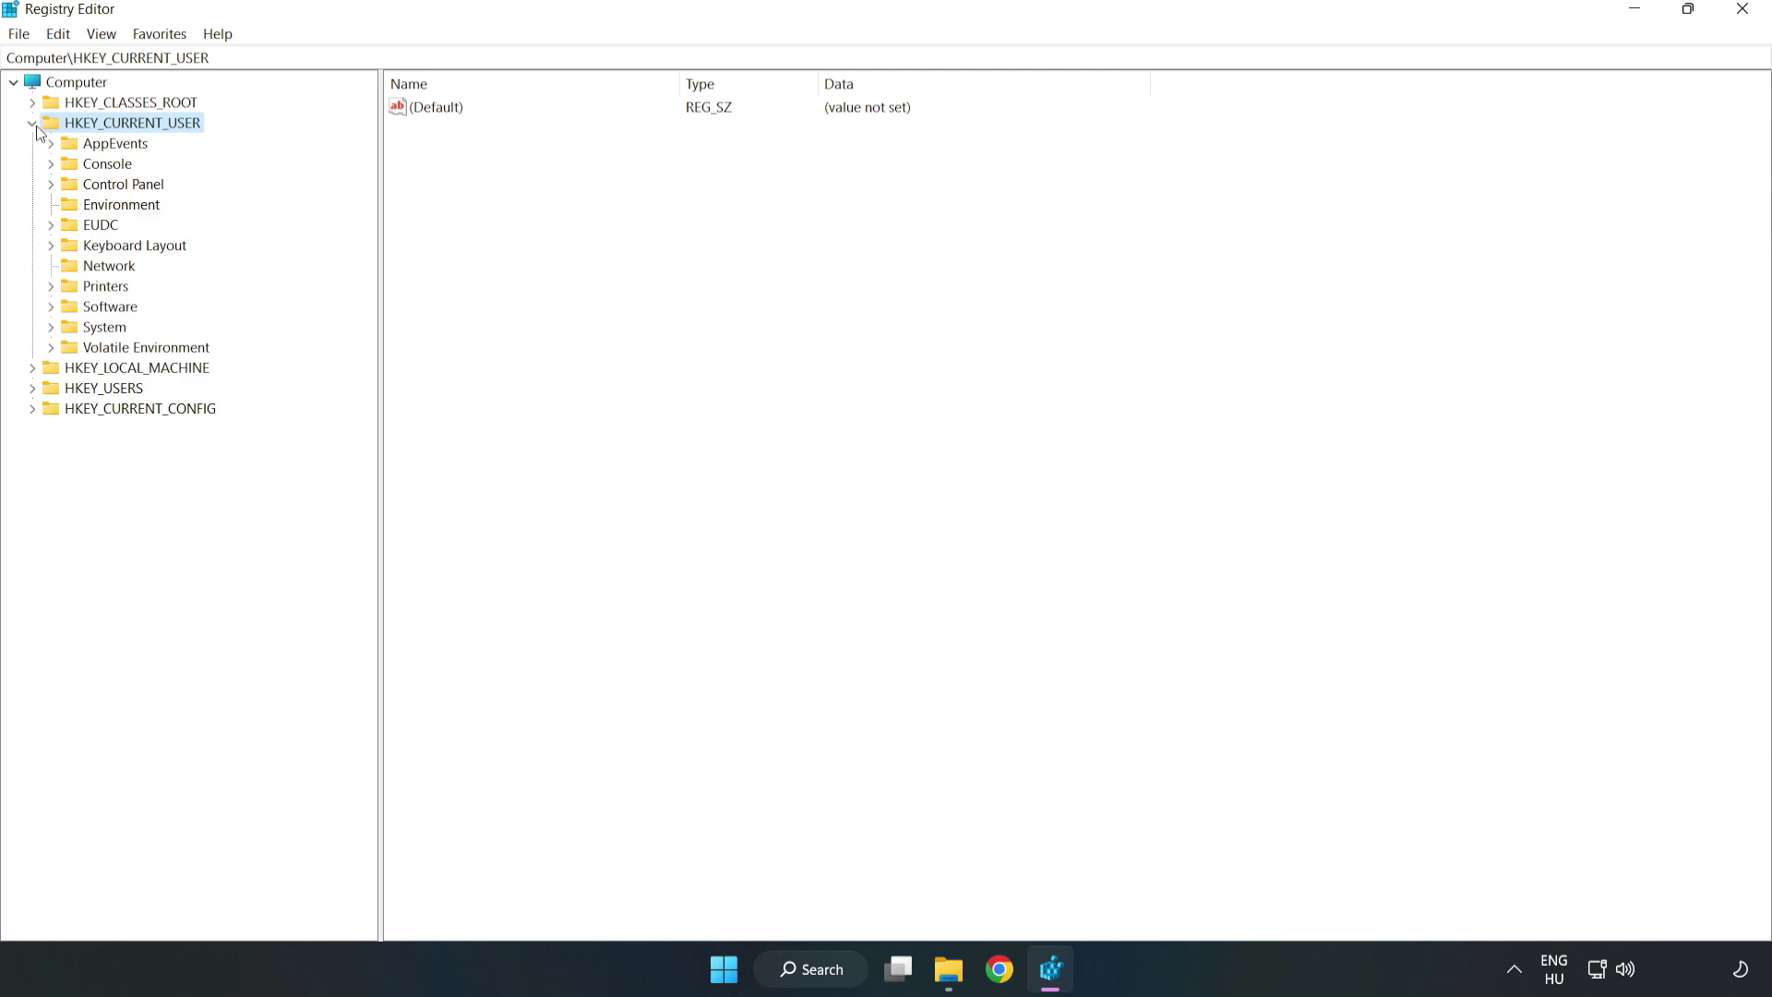
left_click(50, 328)
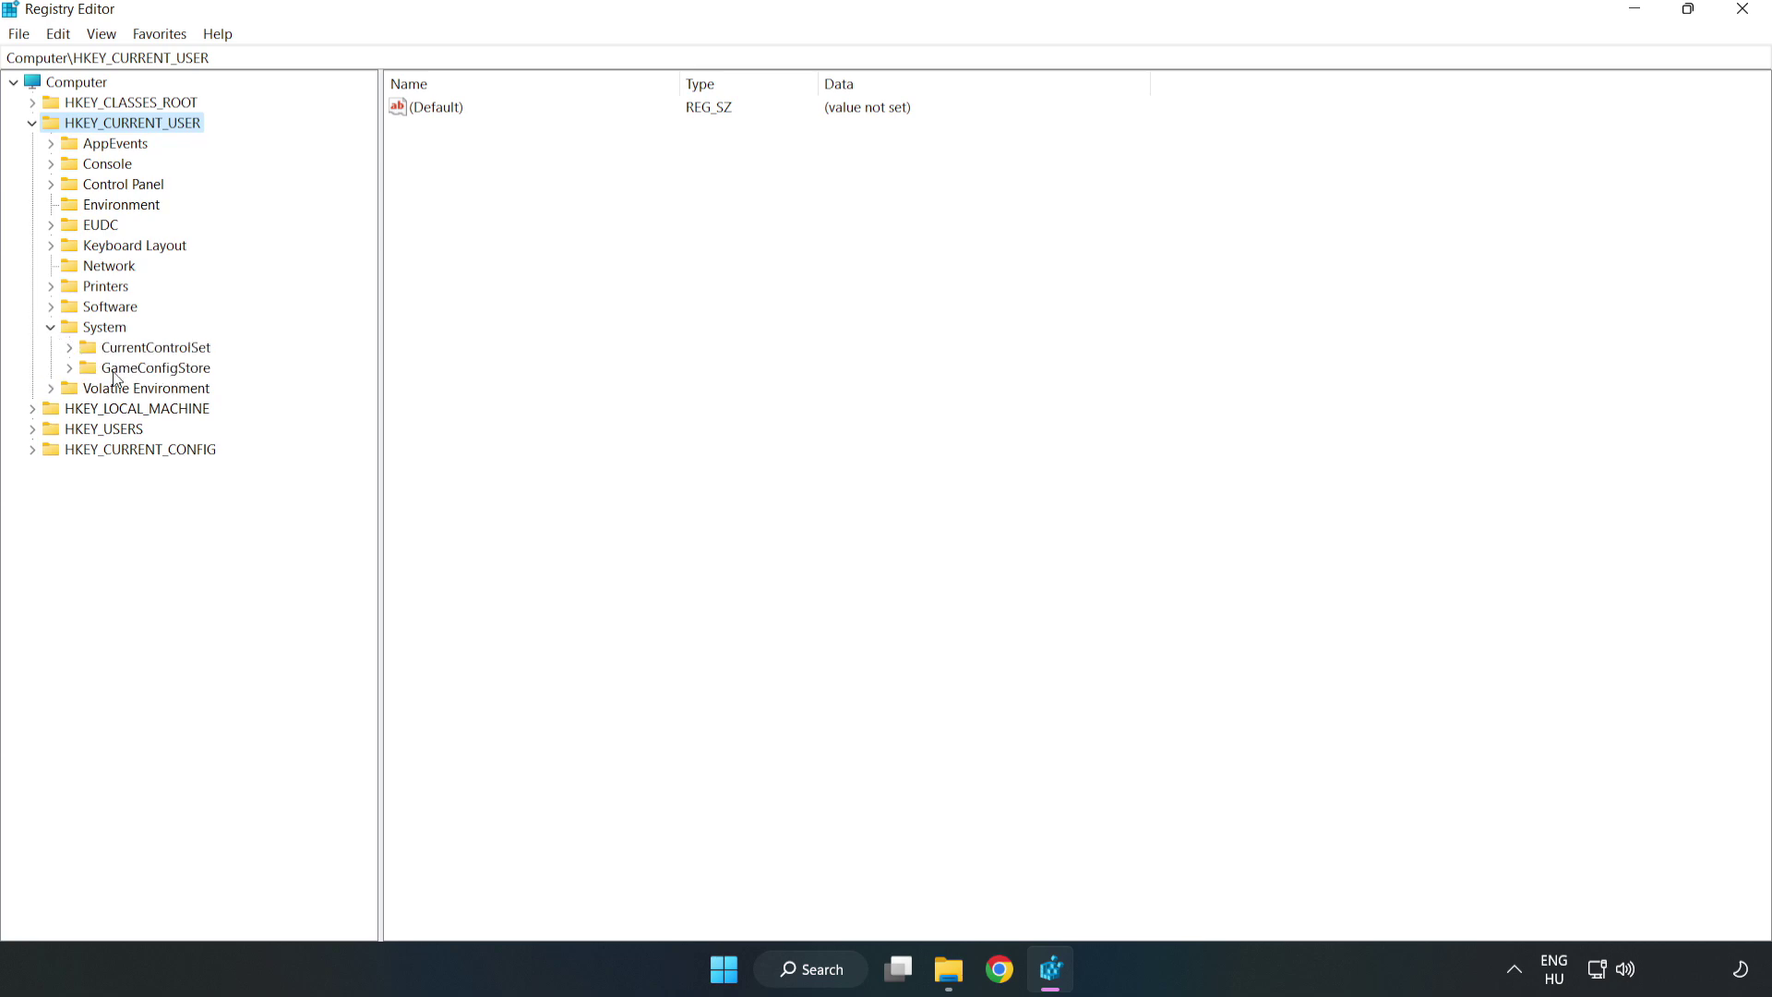
left_click(148, 373)
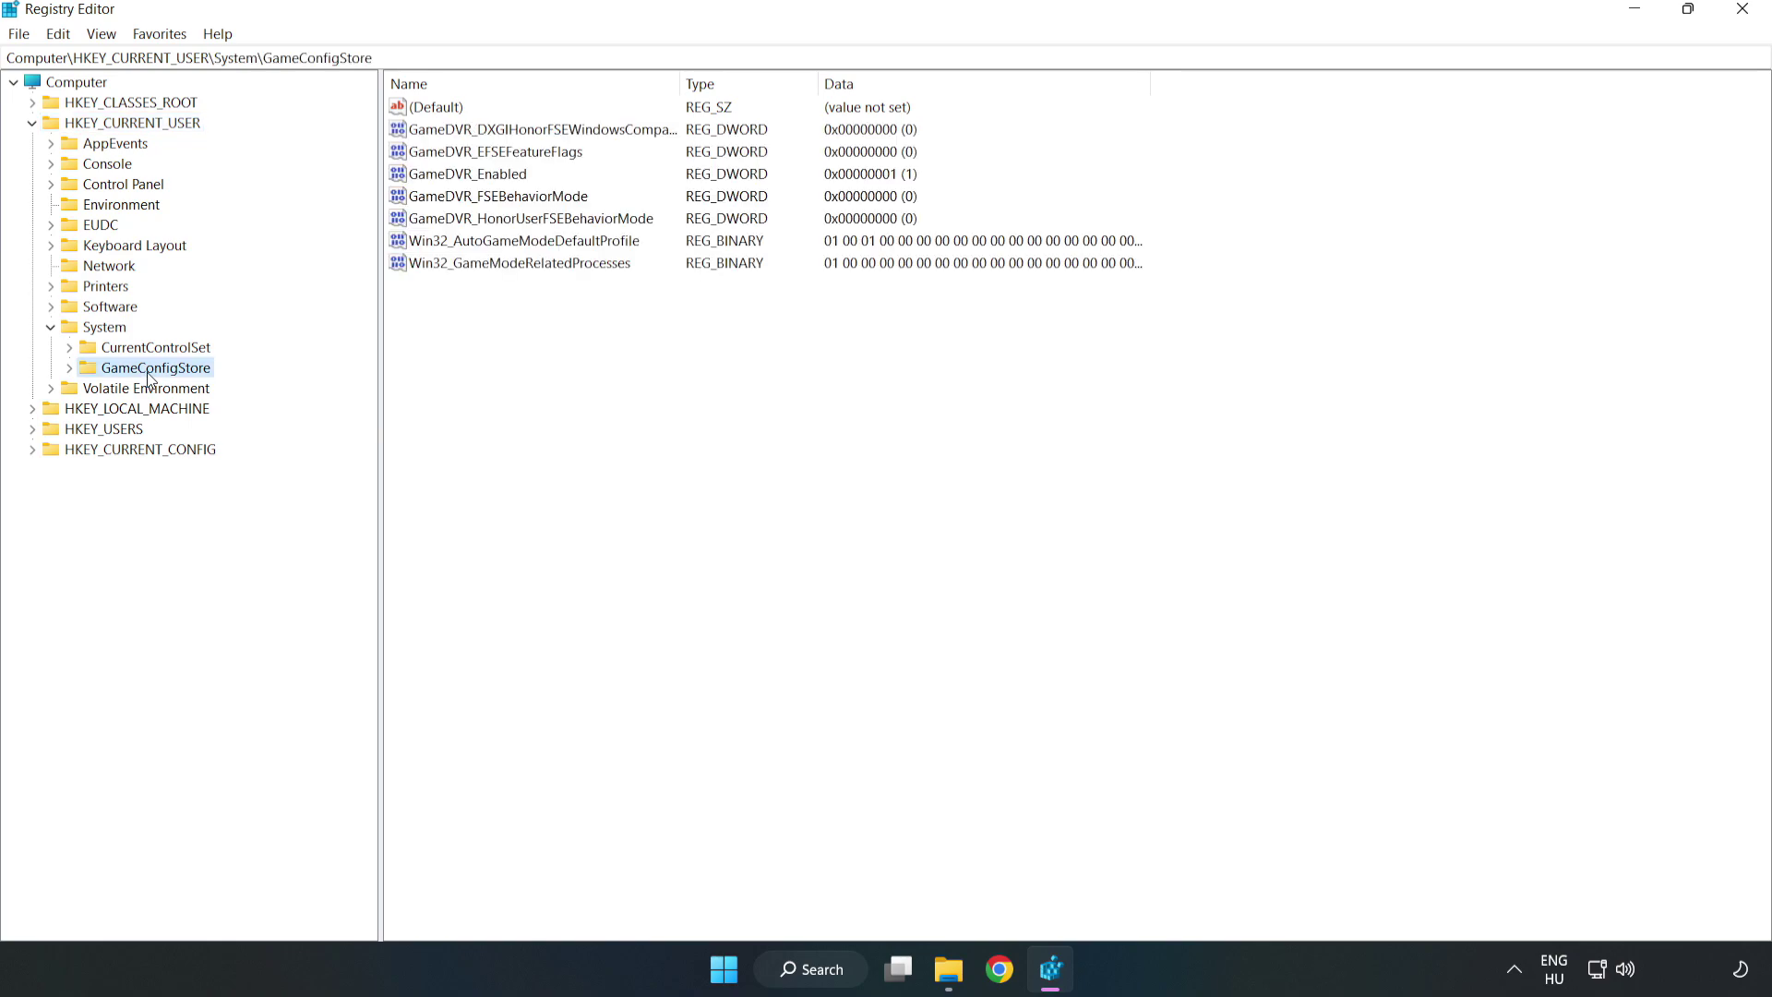
left_click(430, 181)
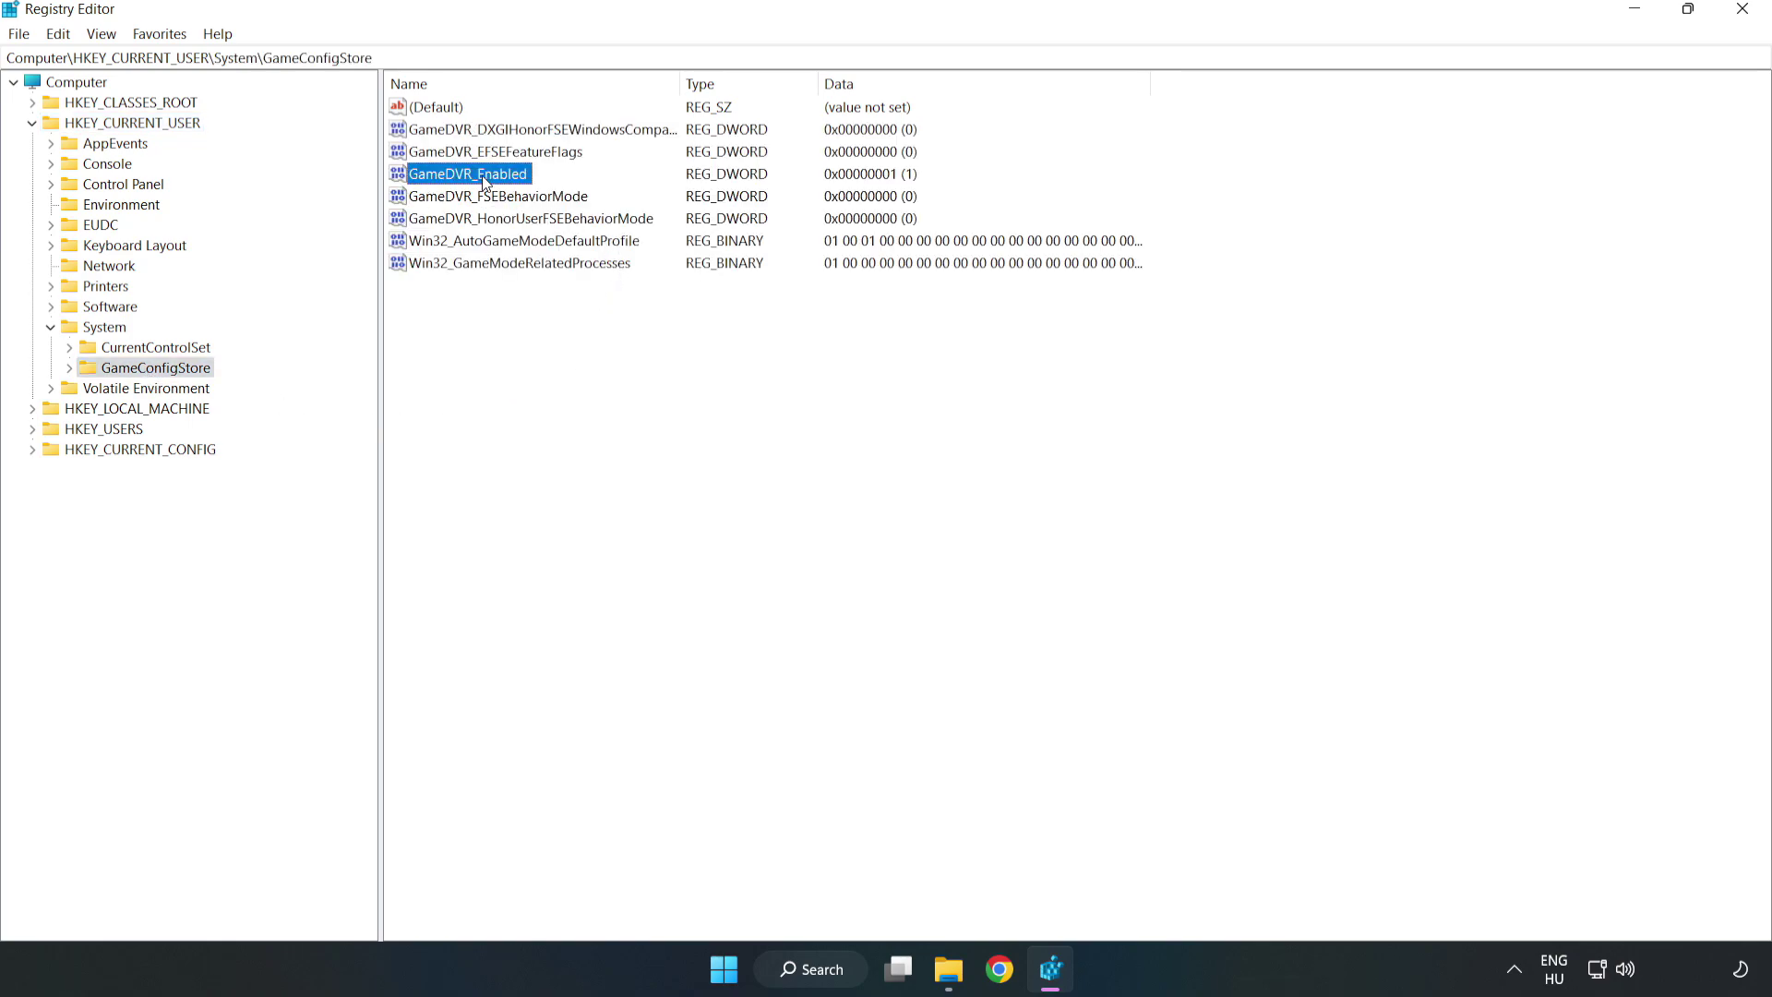
right_click(483, 181)
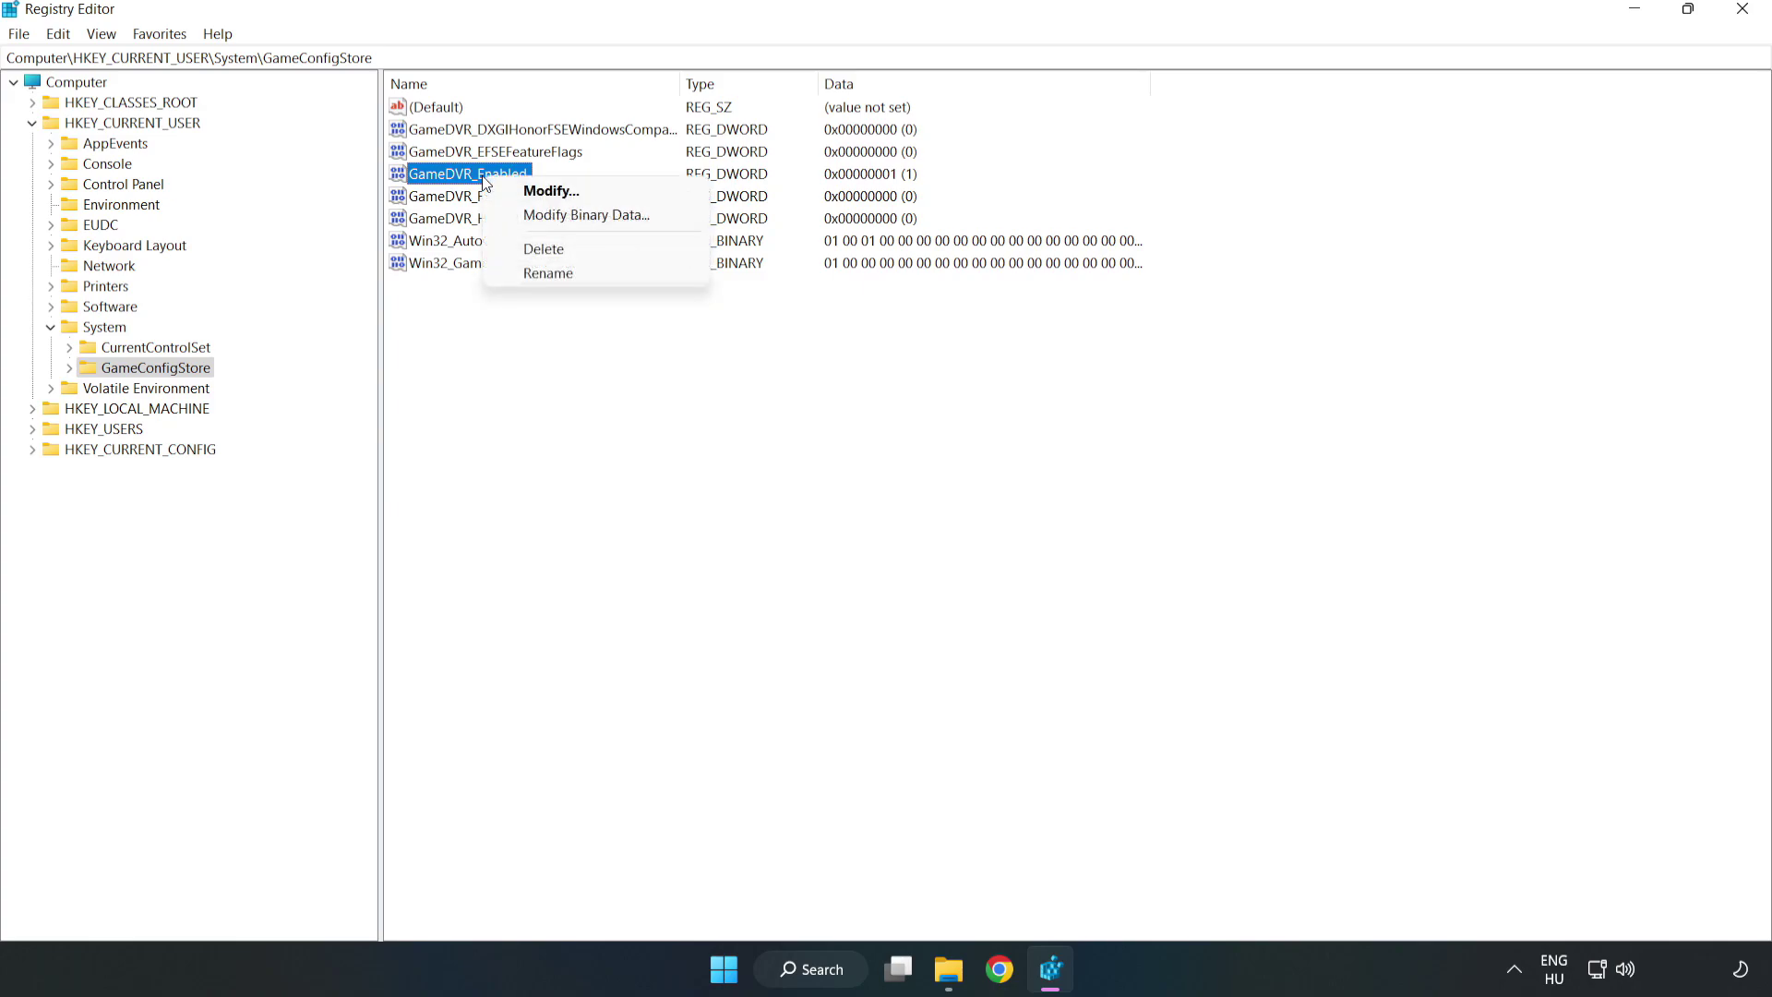
left_click(563, 192)
left_click_drag(370, 129, 994, 381)
left_click(740, 481)
left_click_drag(740, 483, 613, 463)
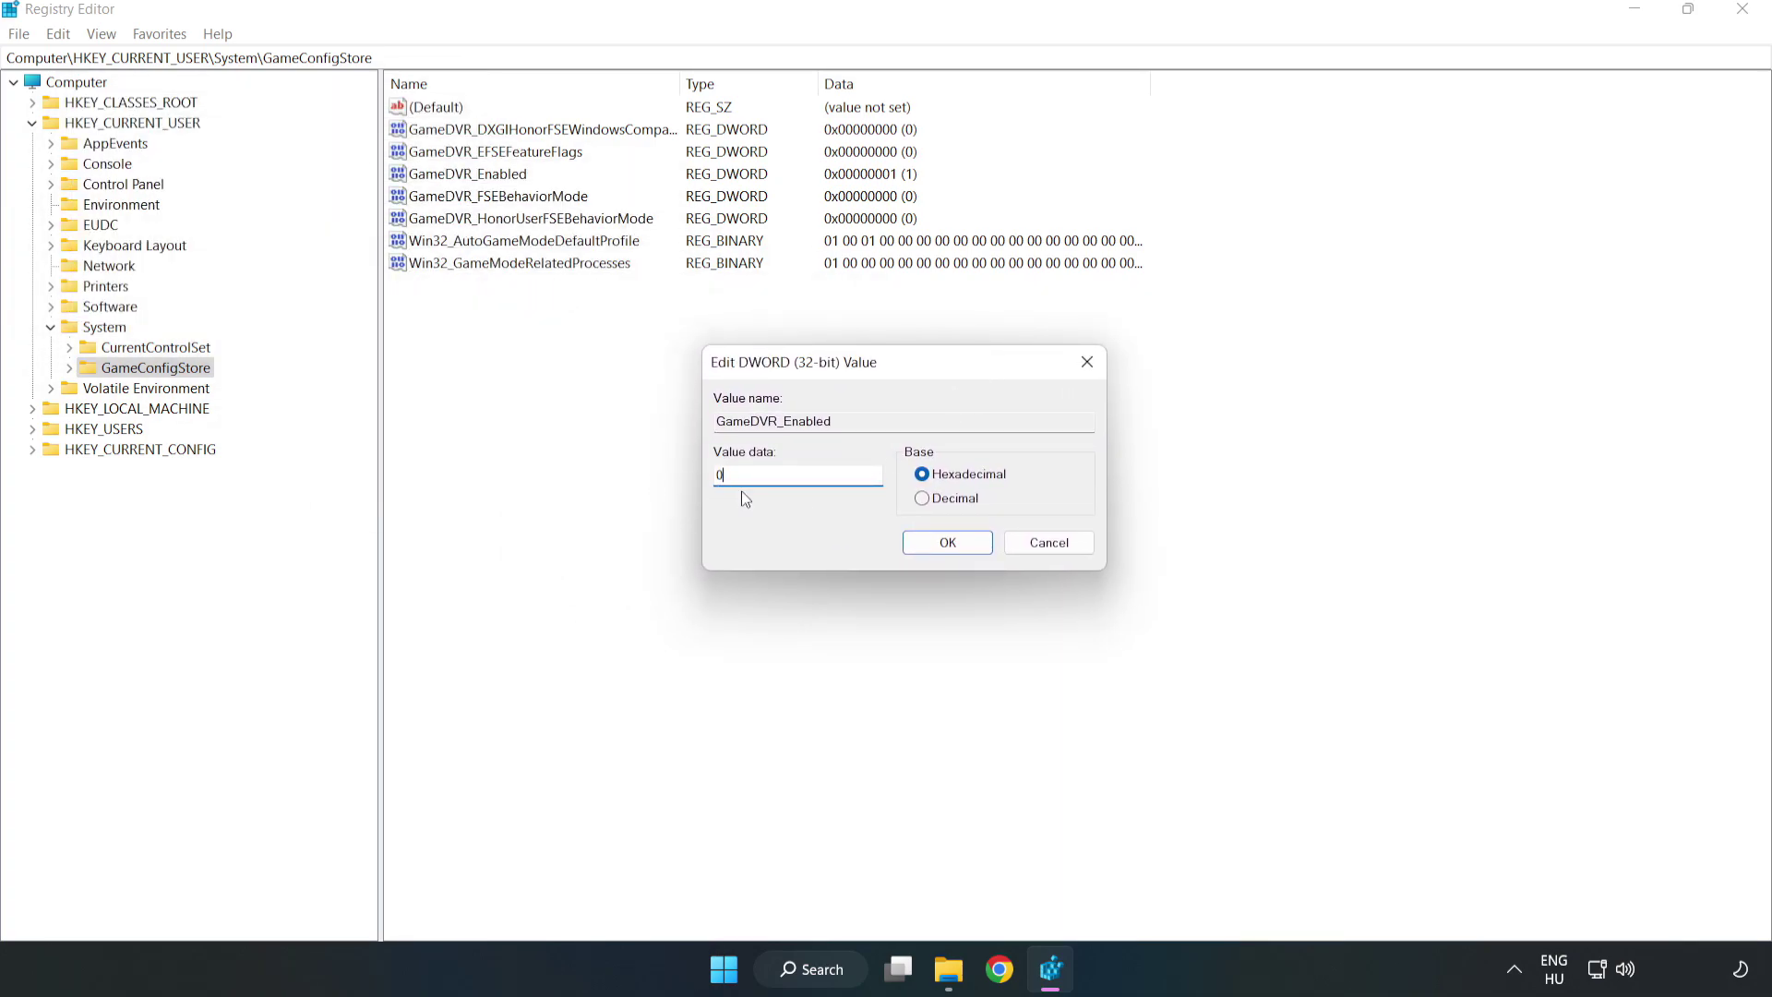
type("0")
left_click(948, 545)
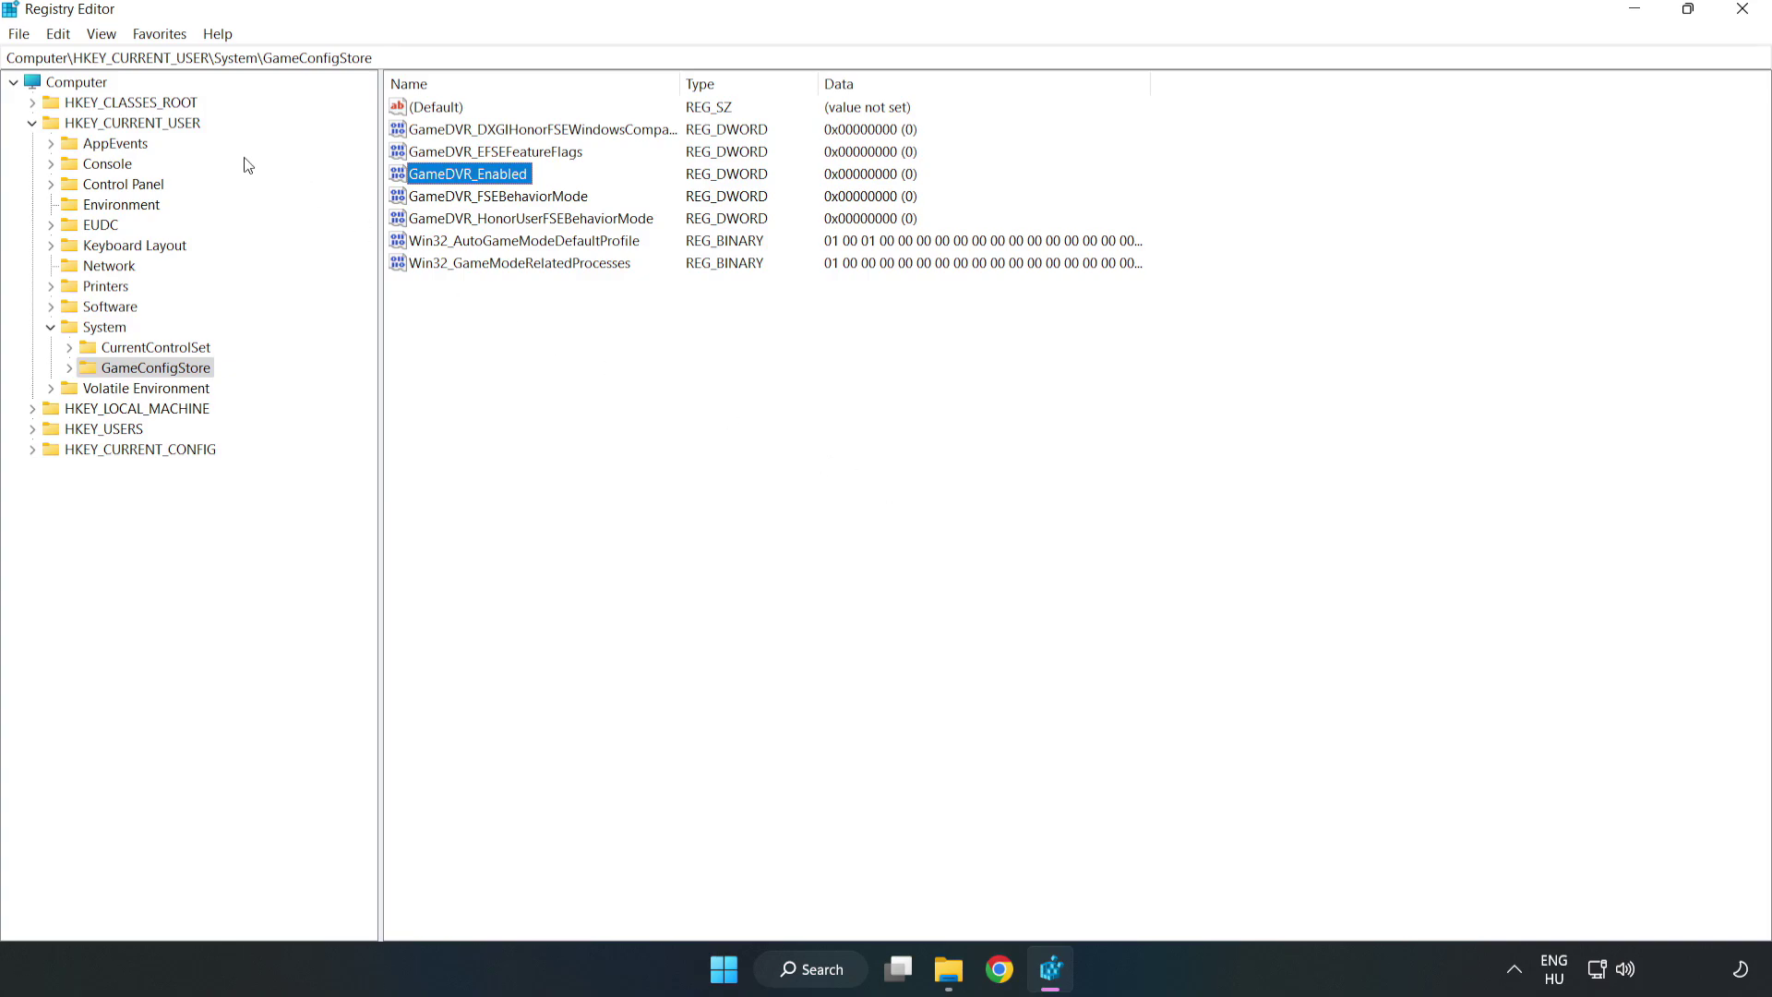
Step: Collapse HKEY_CURRENT_USER and drill into HKEY_LOCAL_MACHINE\SOFTWARE\Microsoft\PolicyManager\default\ApplicationManagement\AllowGameDVR
left_click(33, 122)
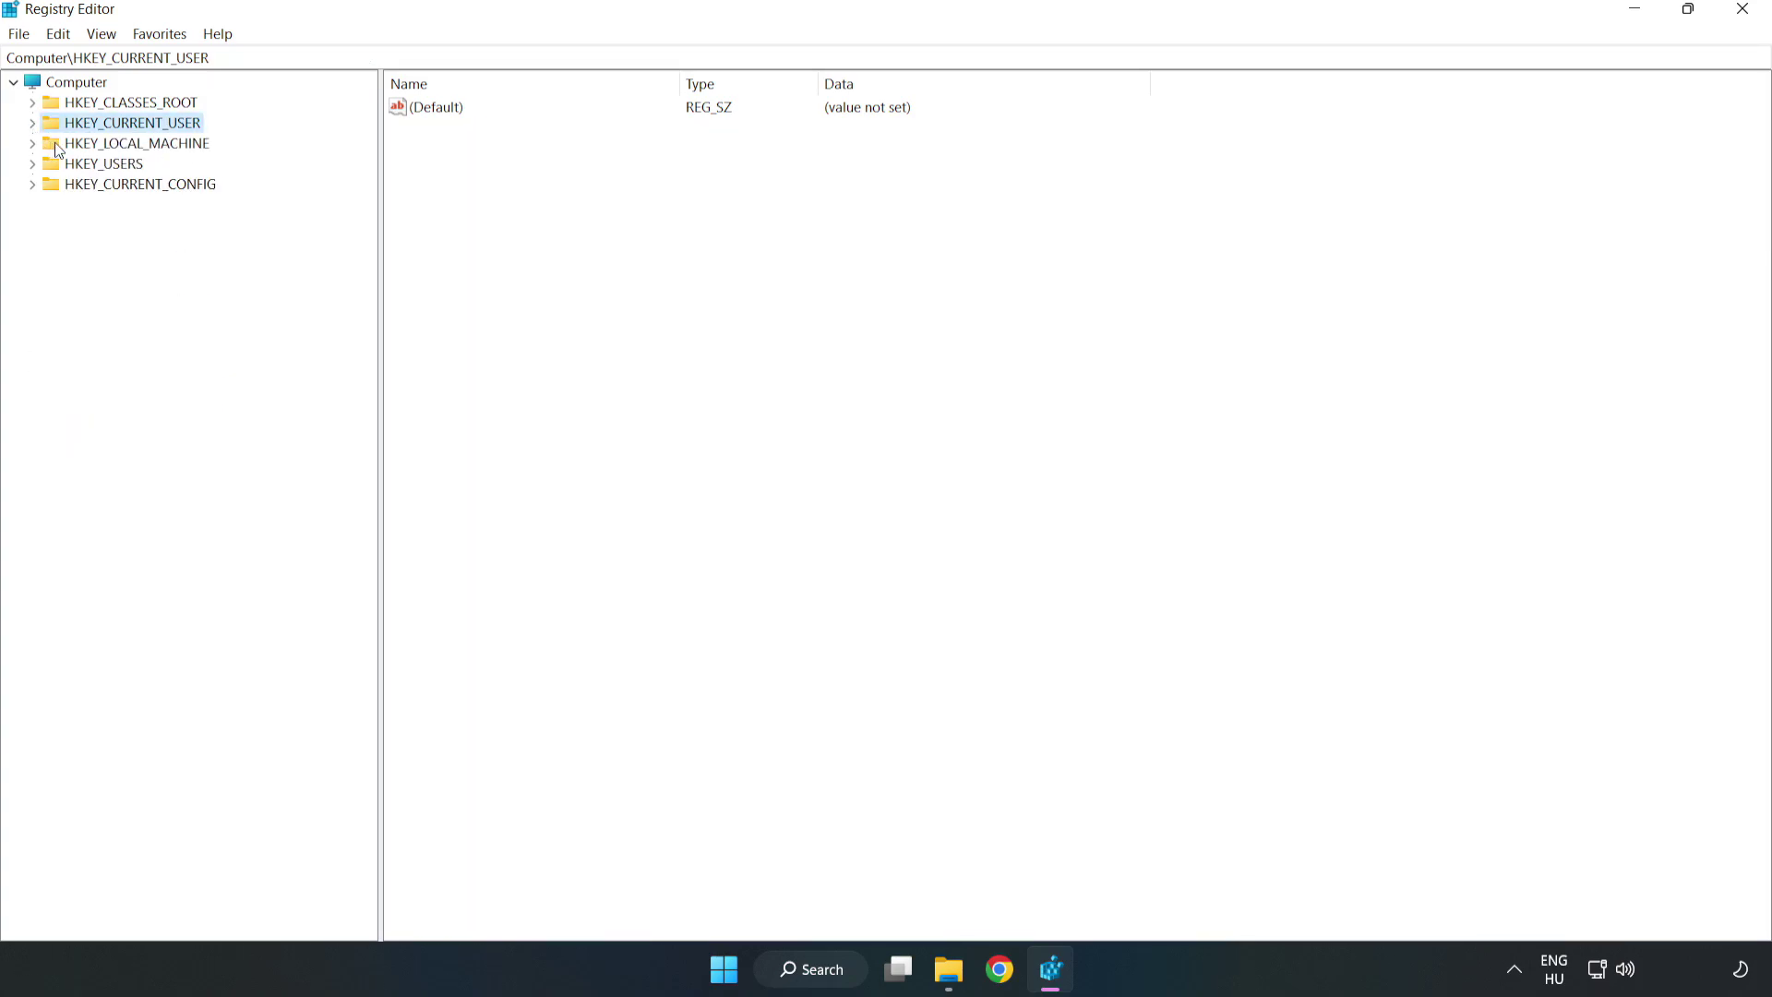
double_click(44, 144)
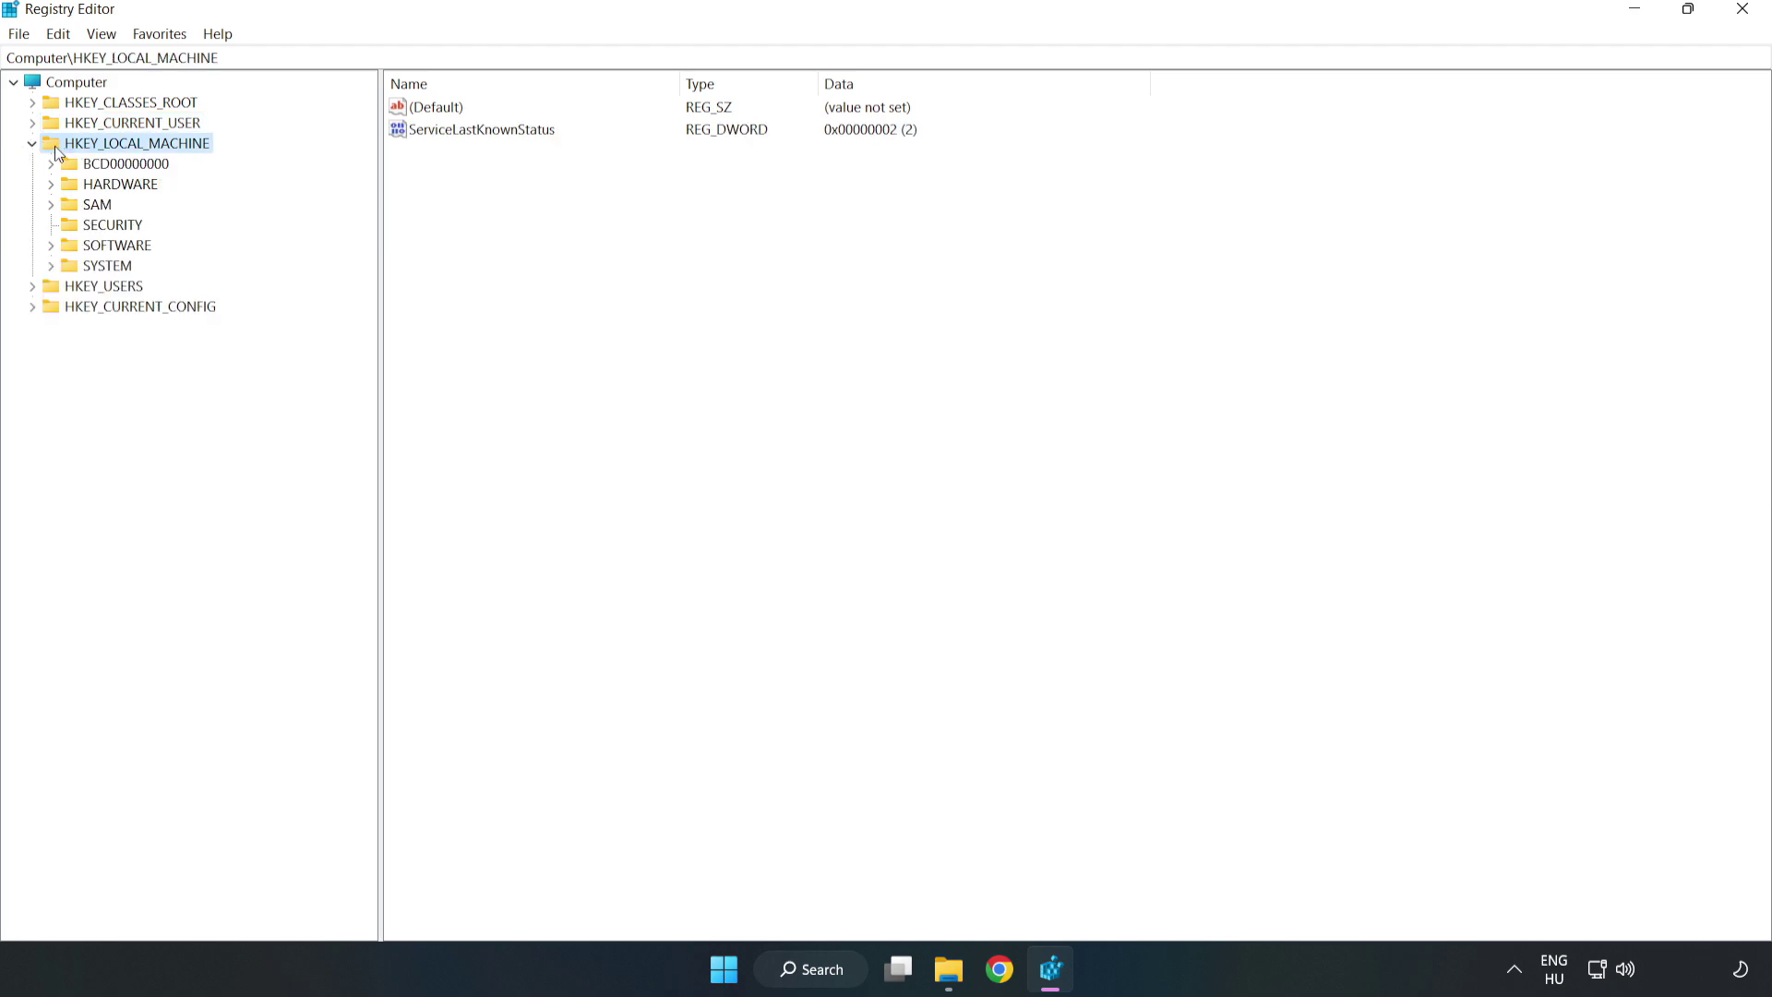
left_click(54, 246)
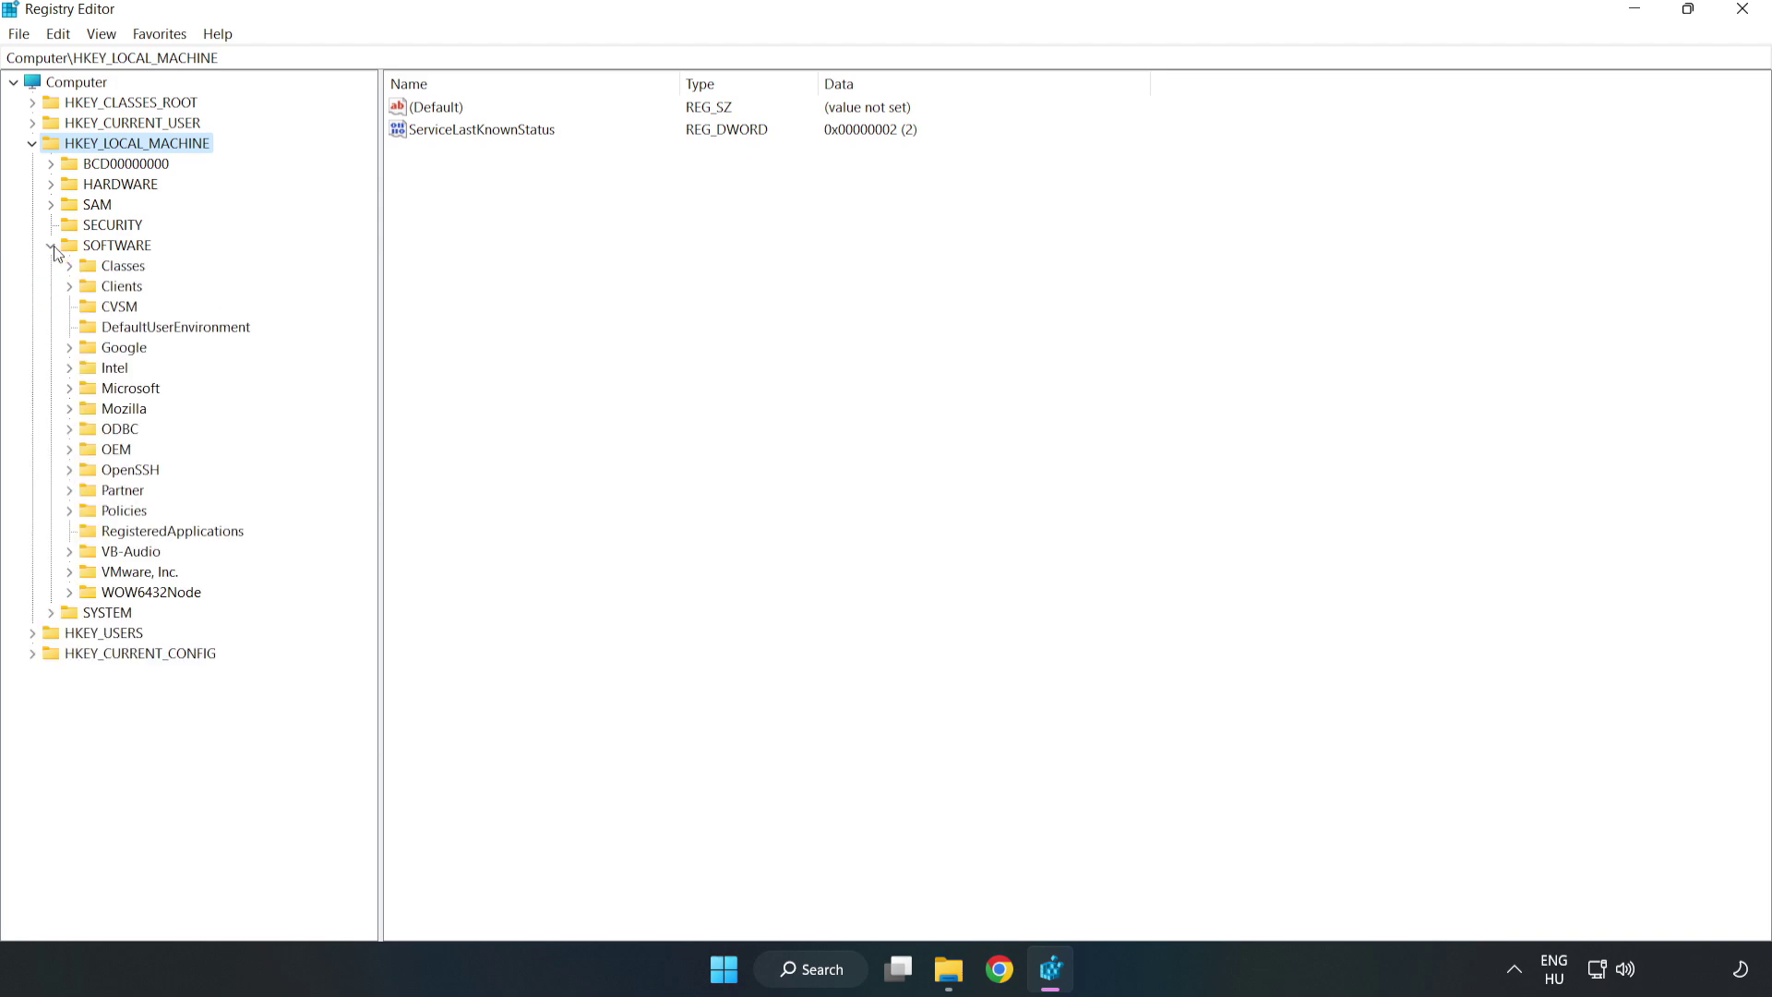
left_click(70, 392)
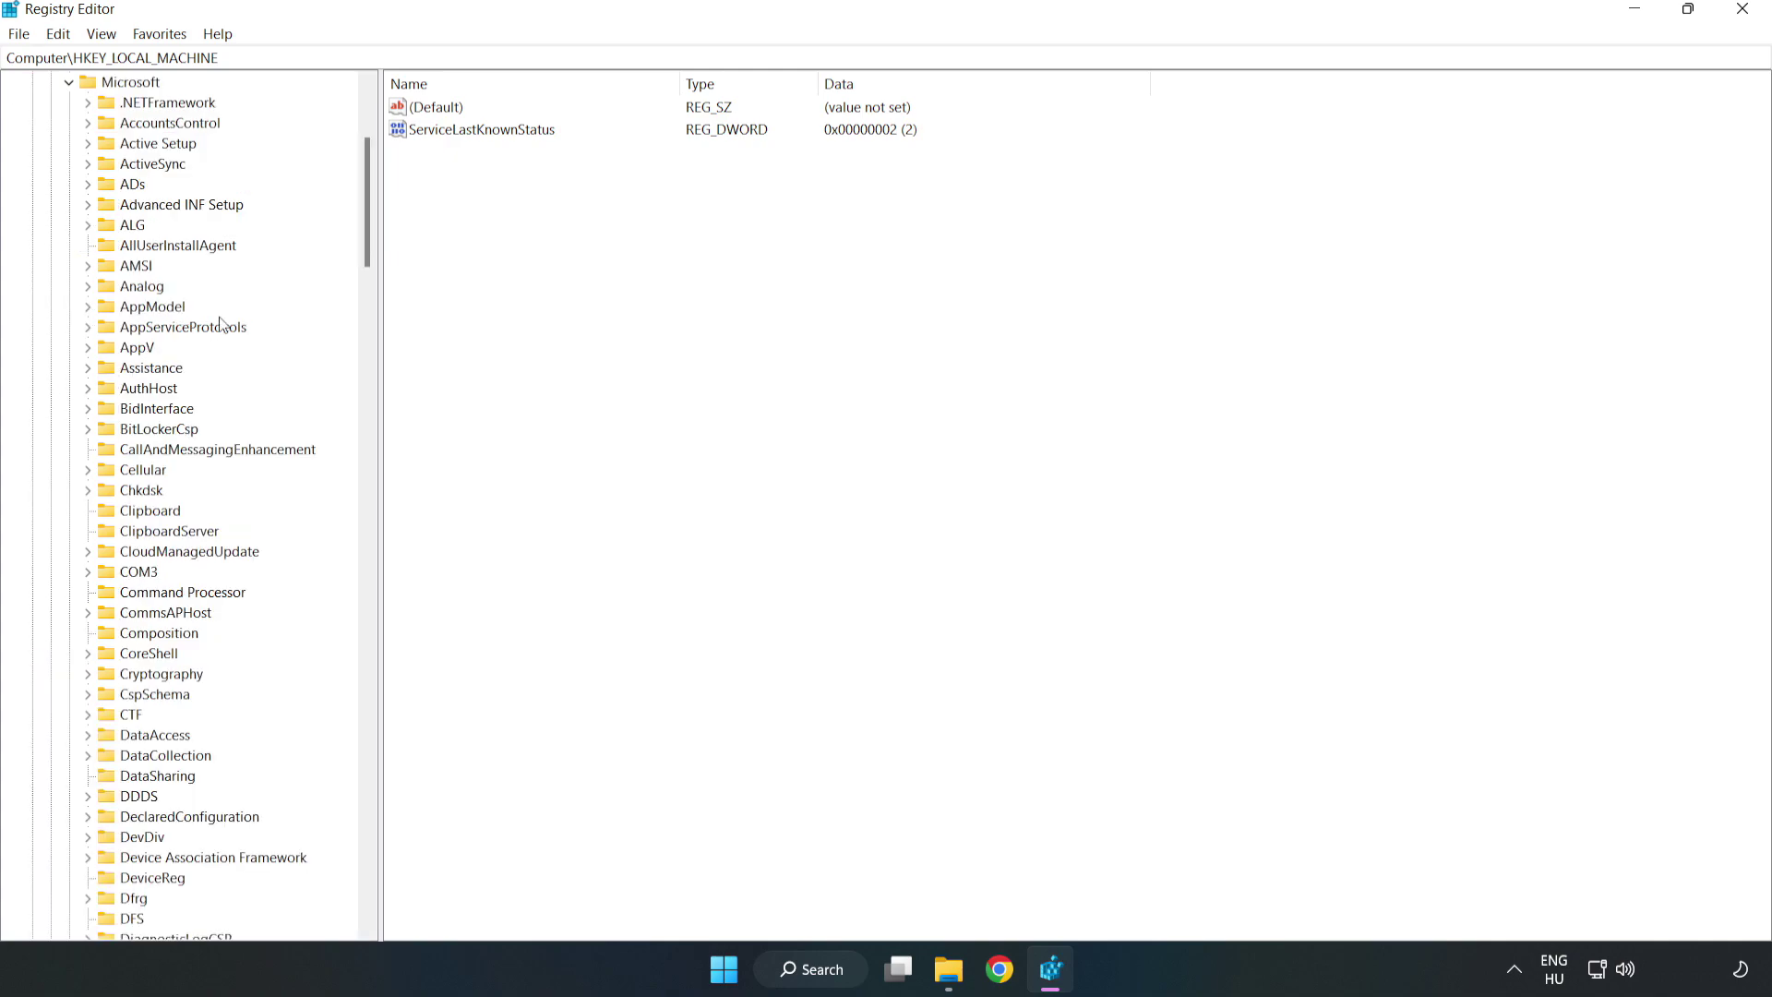
left_click_drag(364, 236, 392, 648)
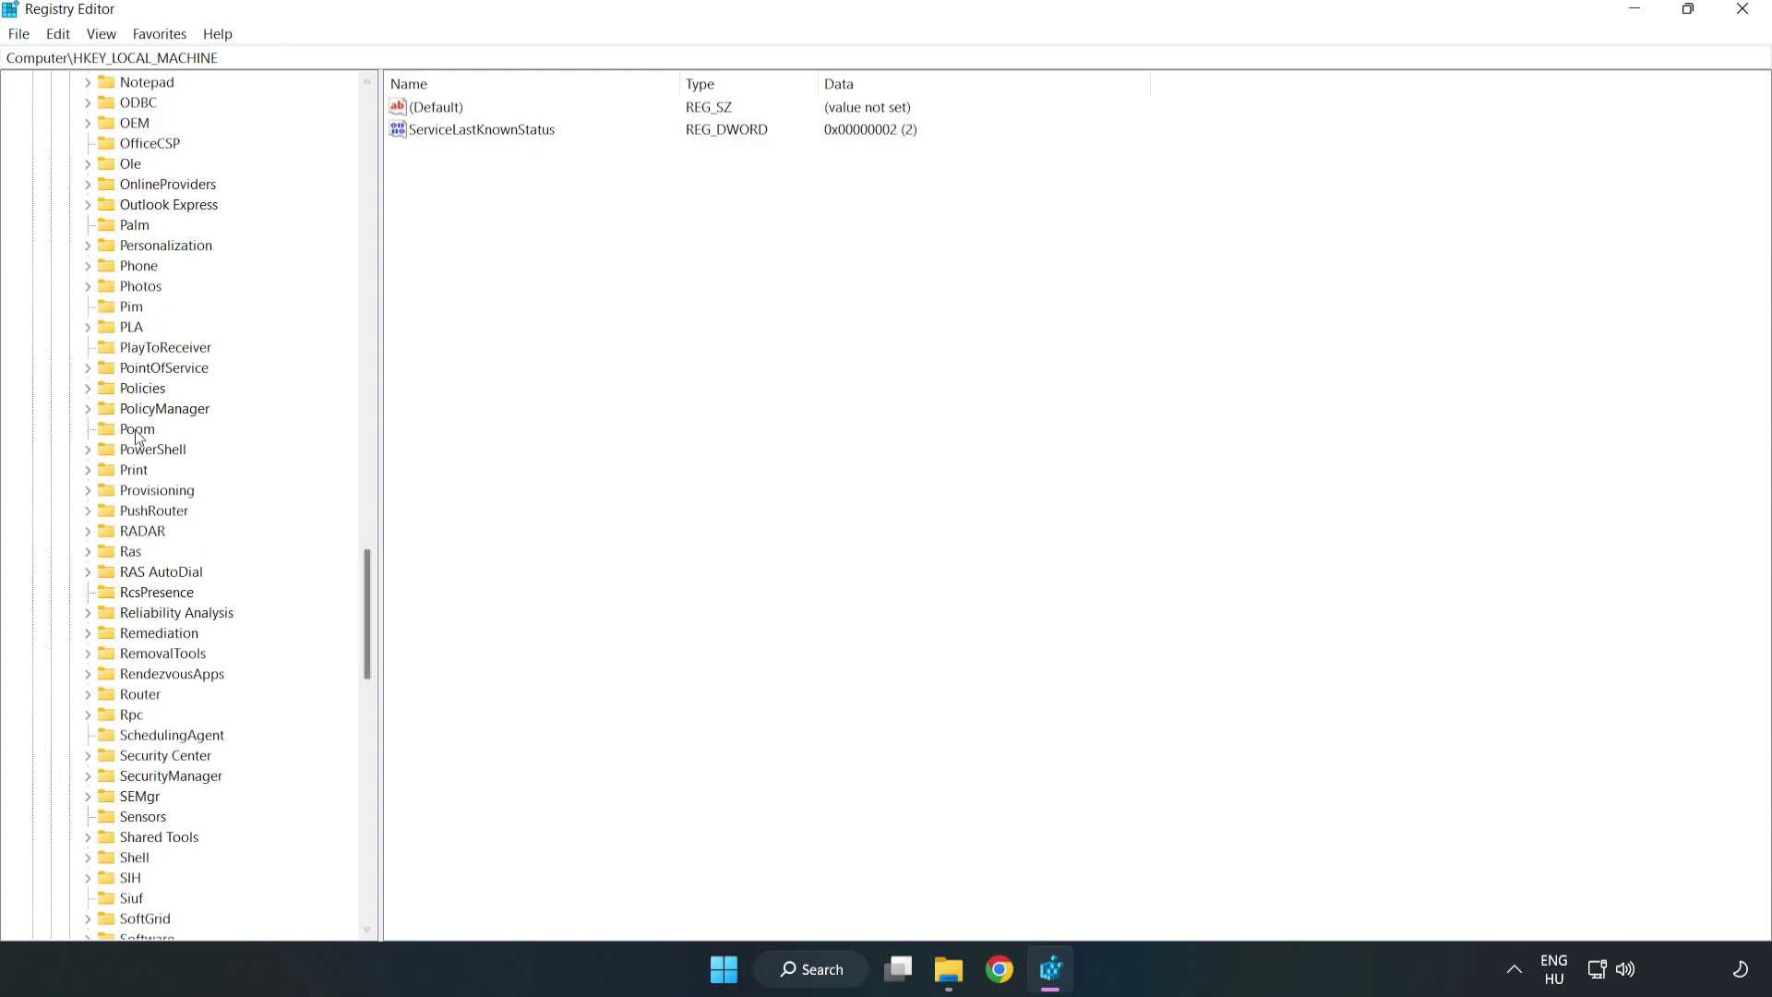
left_click(89, 409)
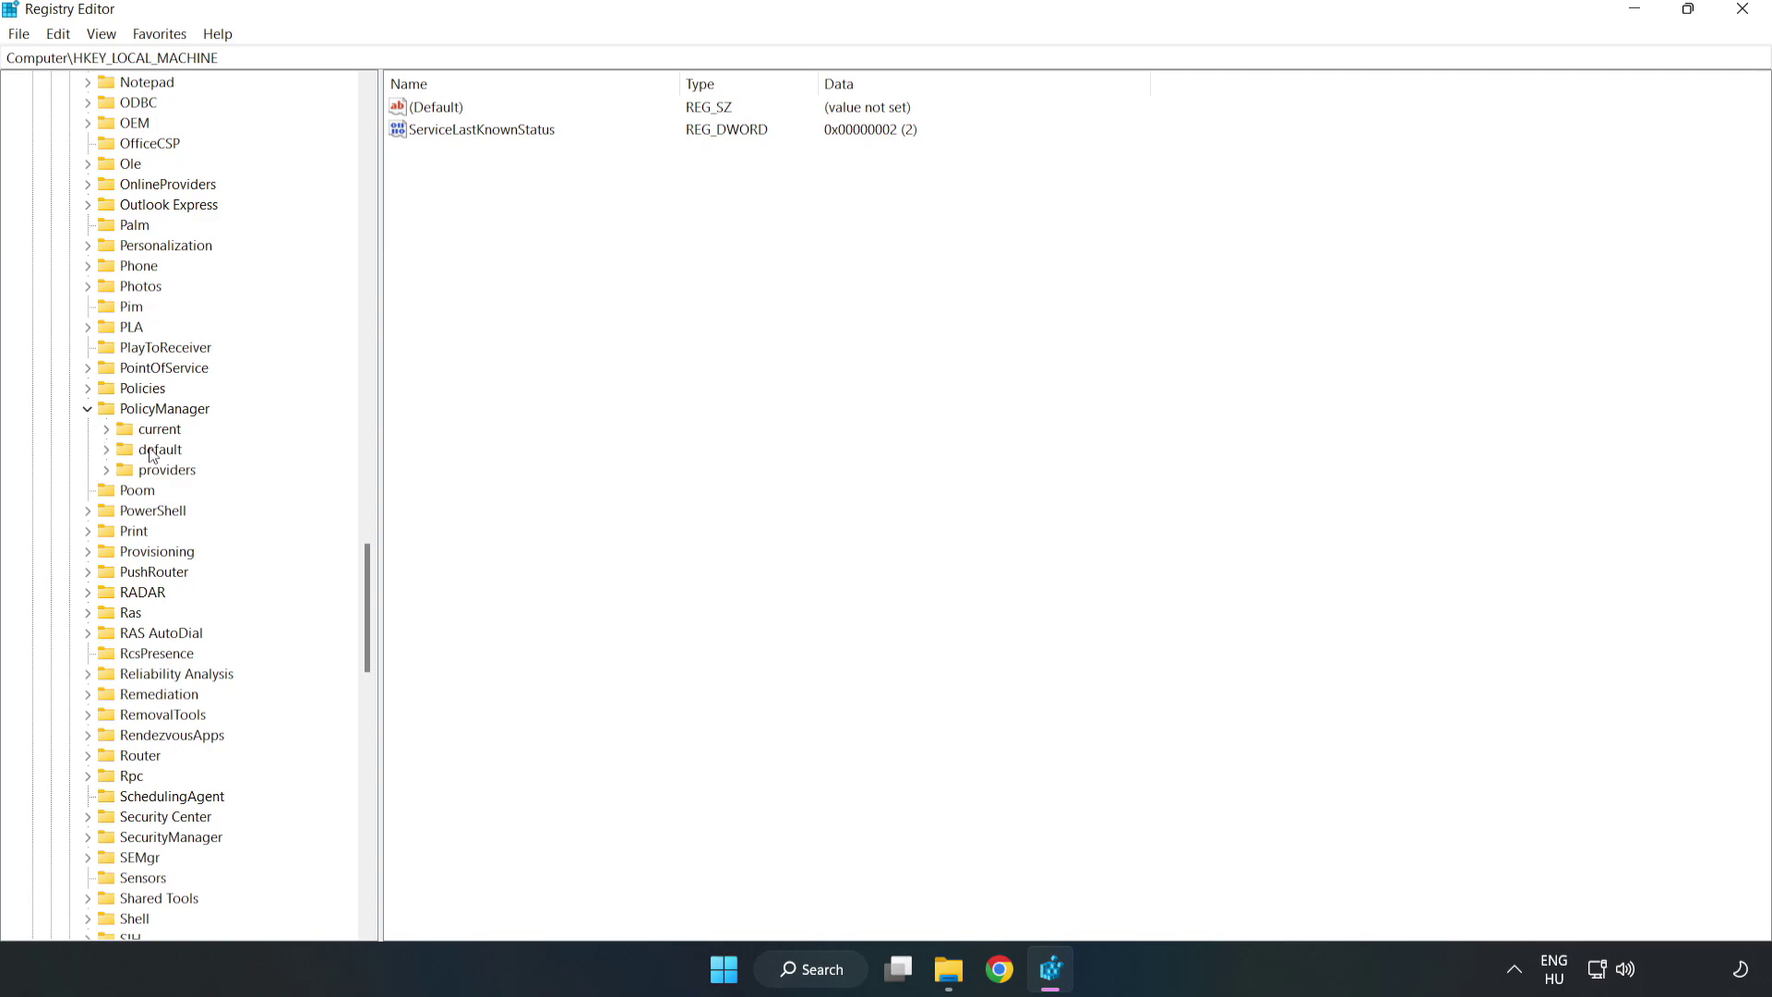
left_click(108, 448)
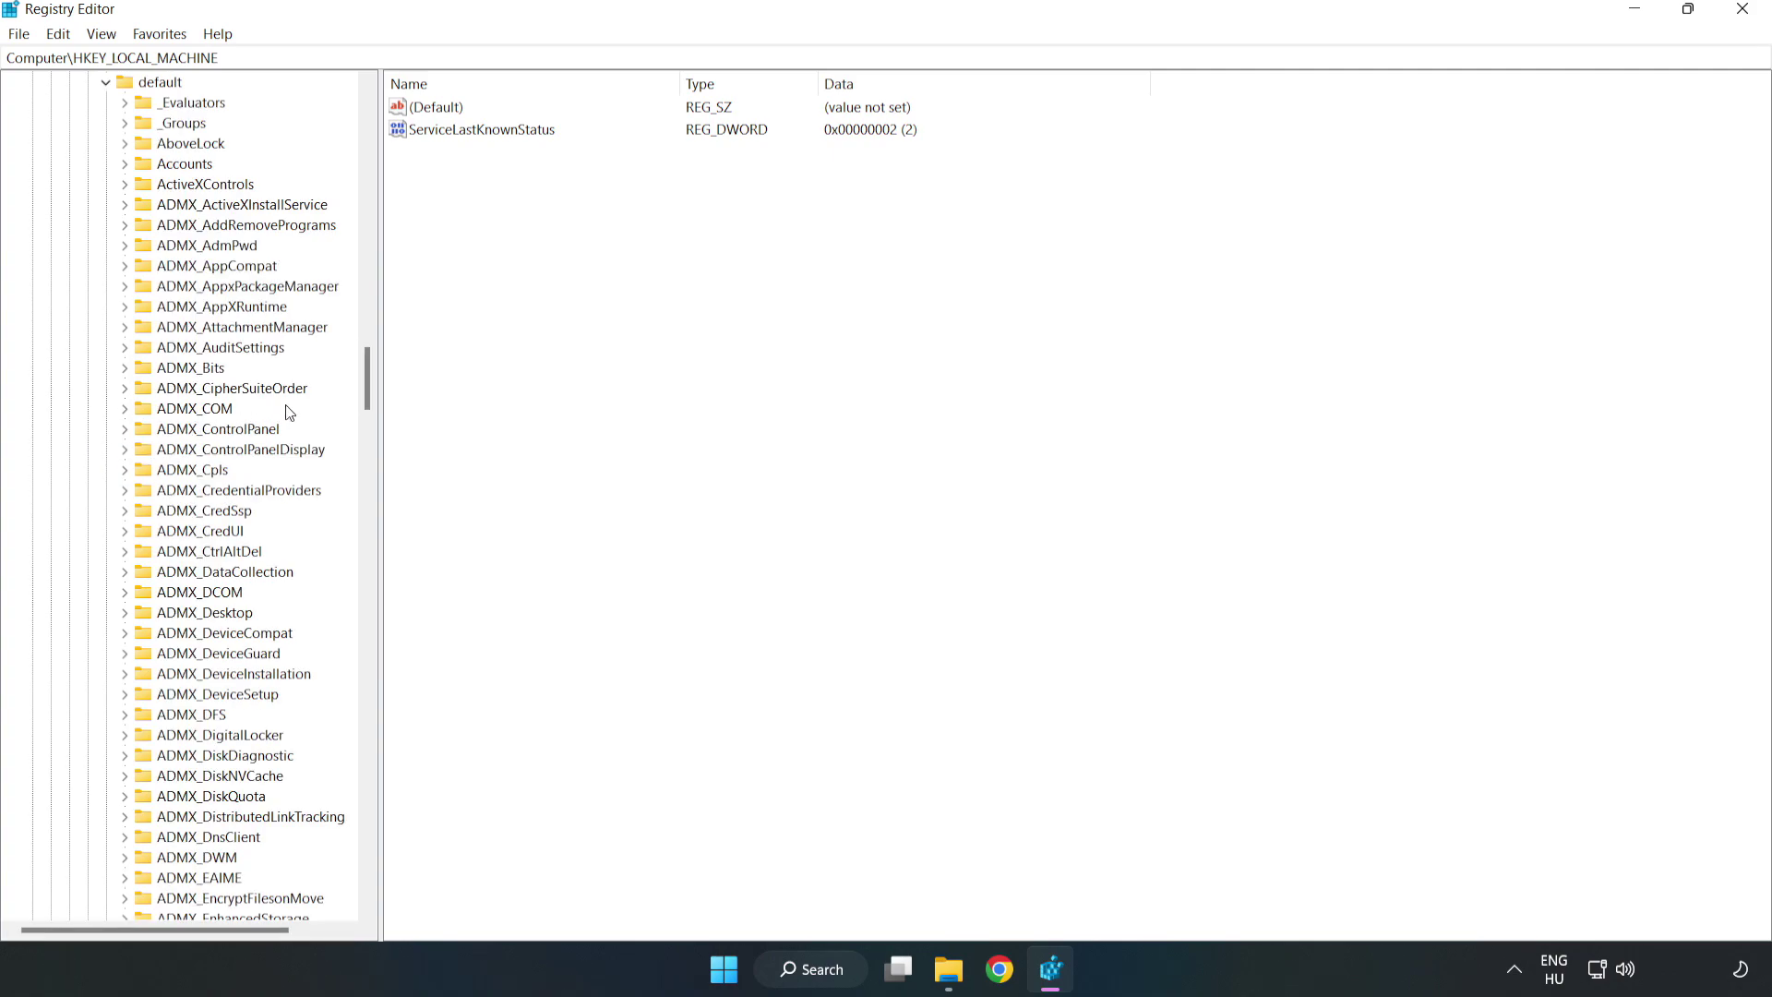
left_click_drag(368, 378, 359, 585)
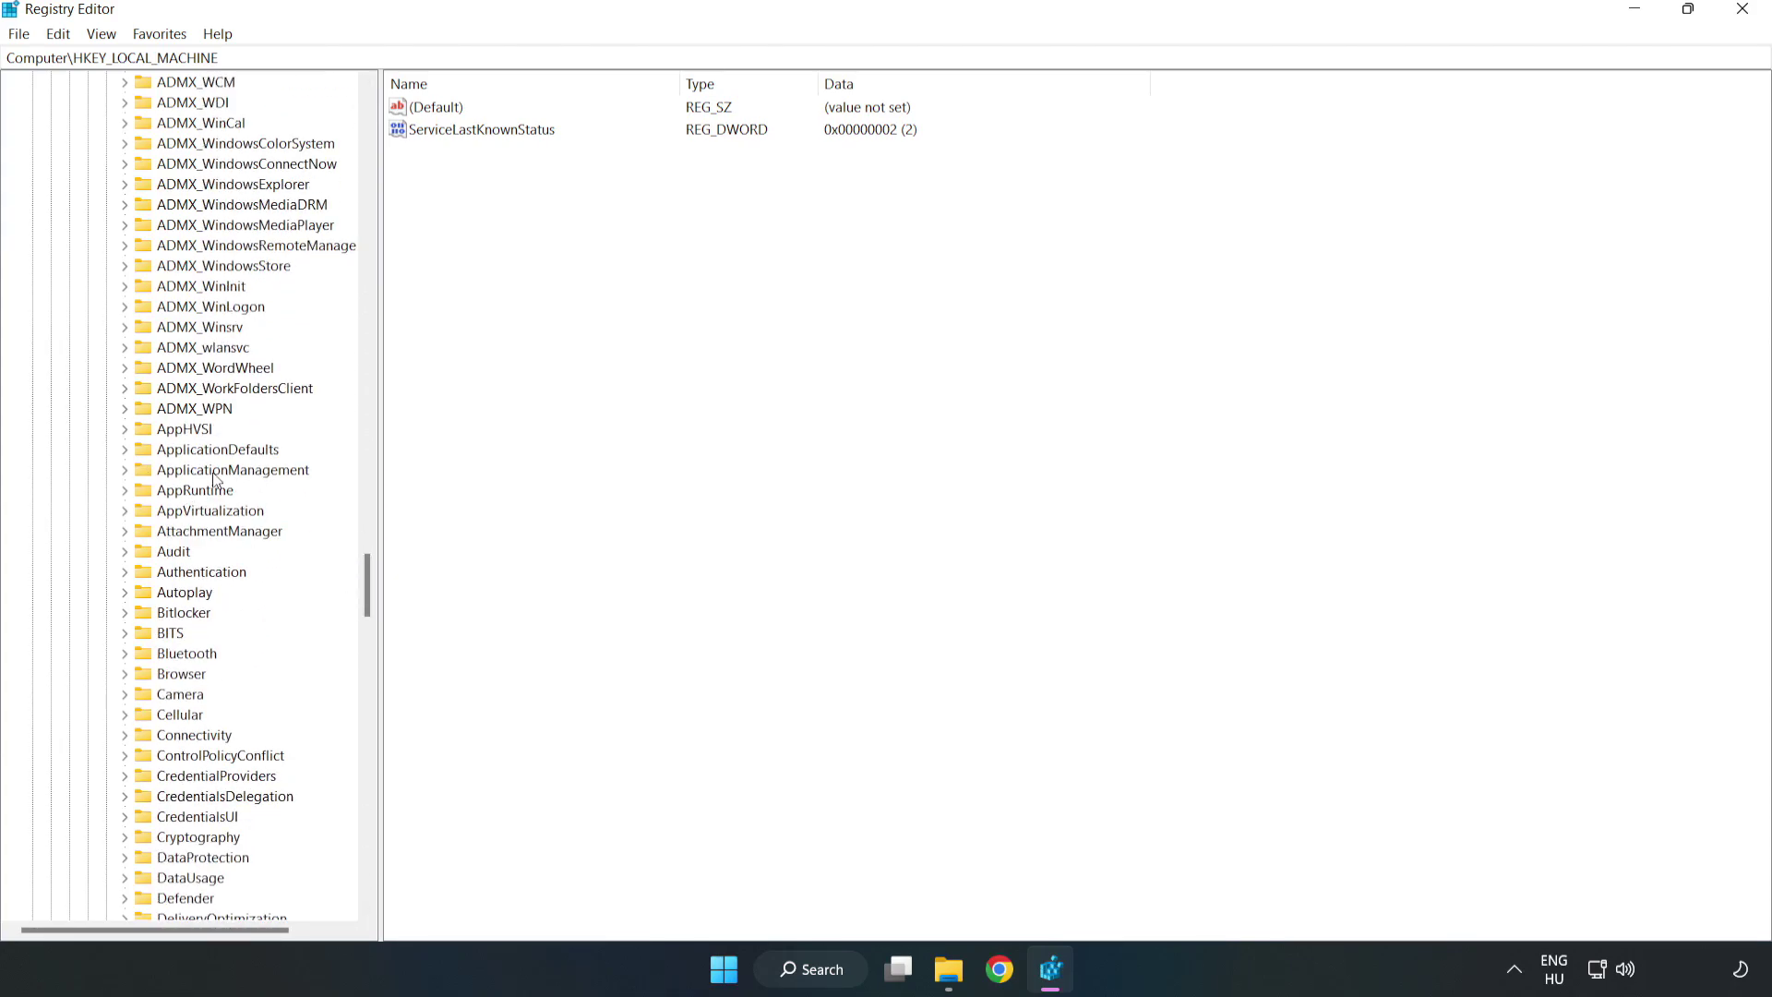
left_click(127, 470)
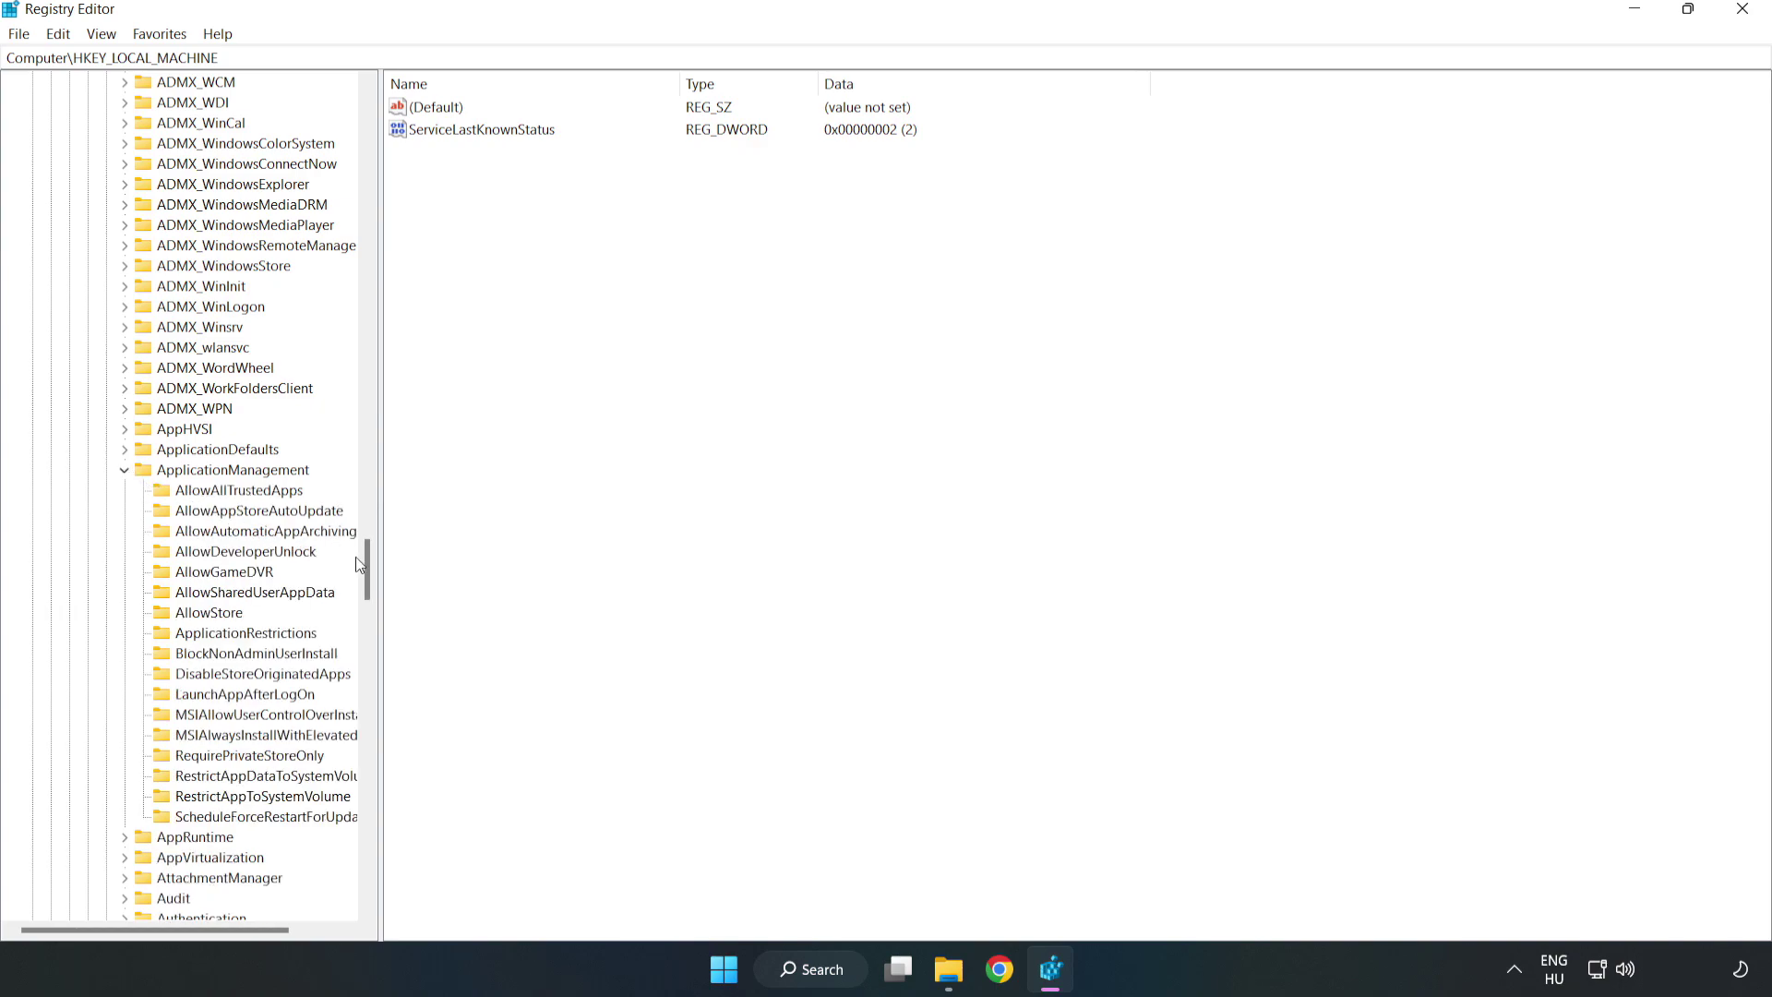
left_click(207, 573)
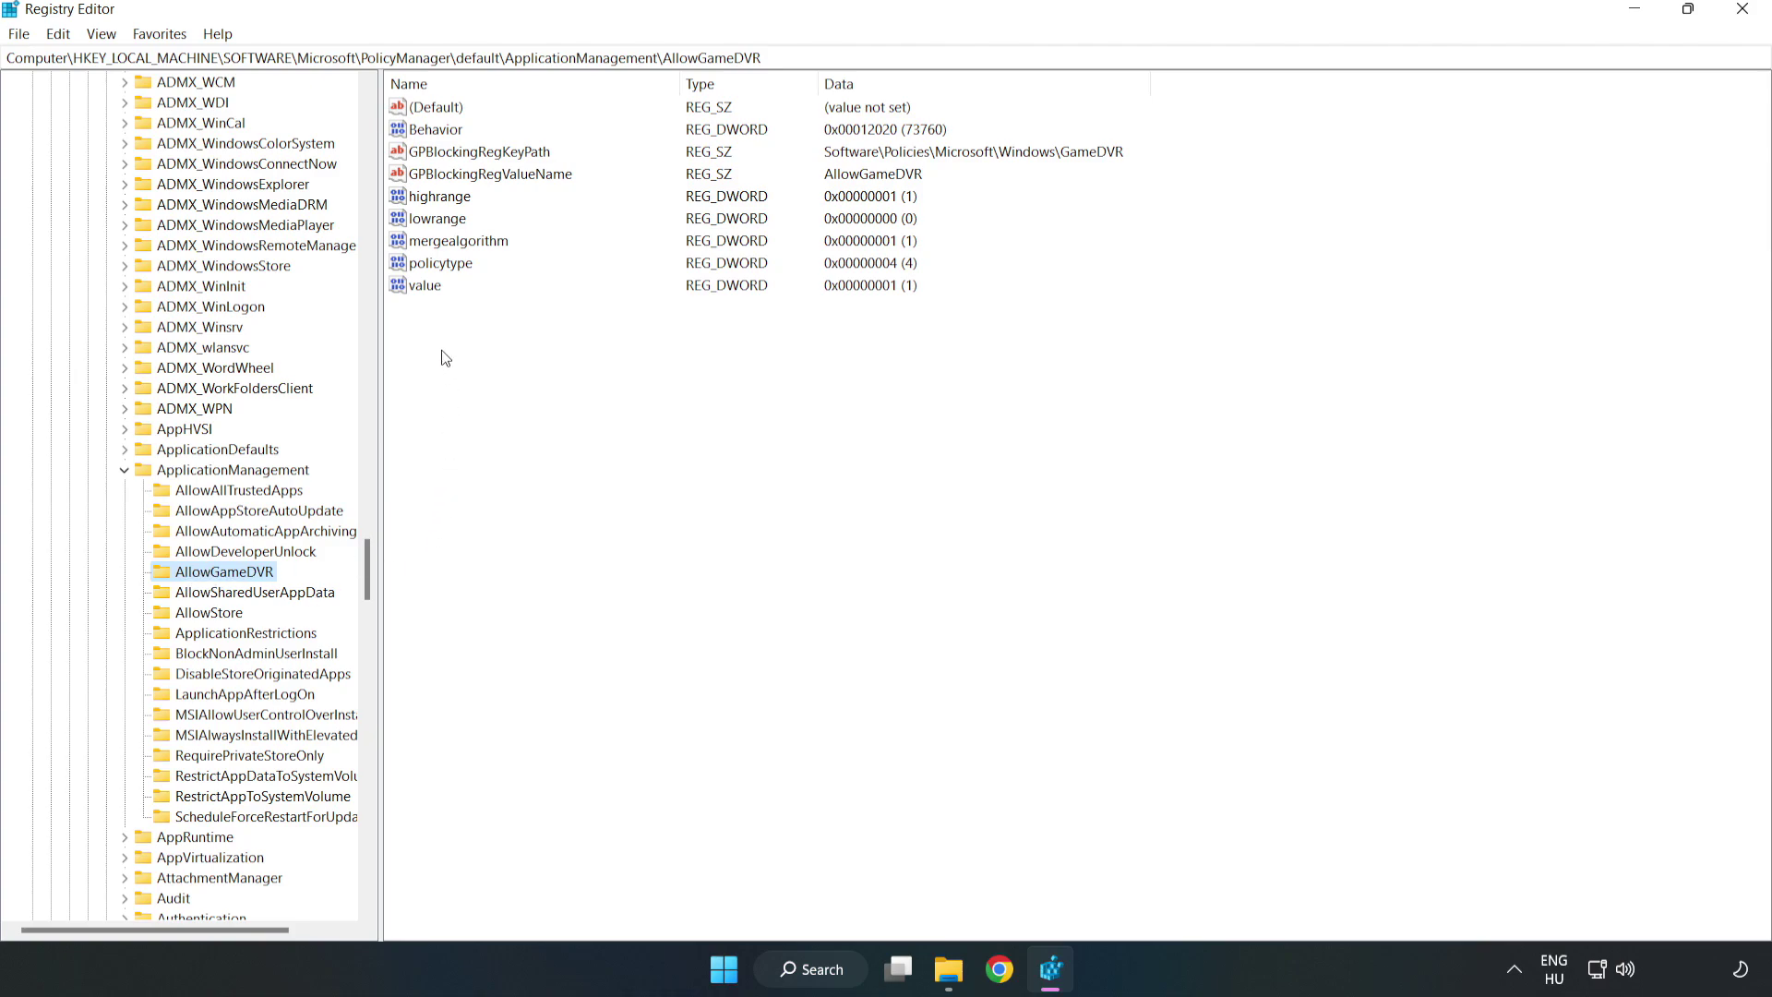
Step: Change AllowGameDVR's 'value' entry to 0, then close Registry Editor
left_click(414, 287)
right_click(434, 293)
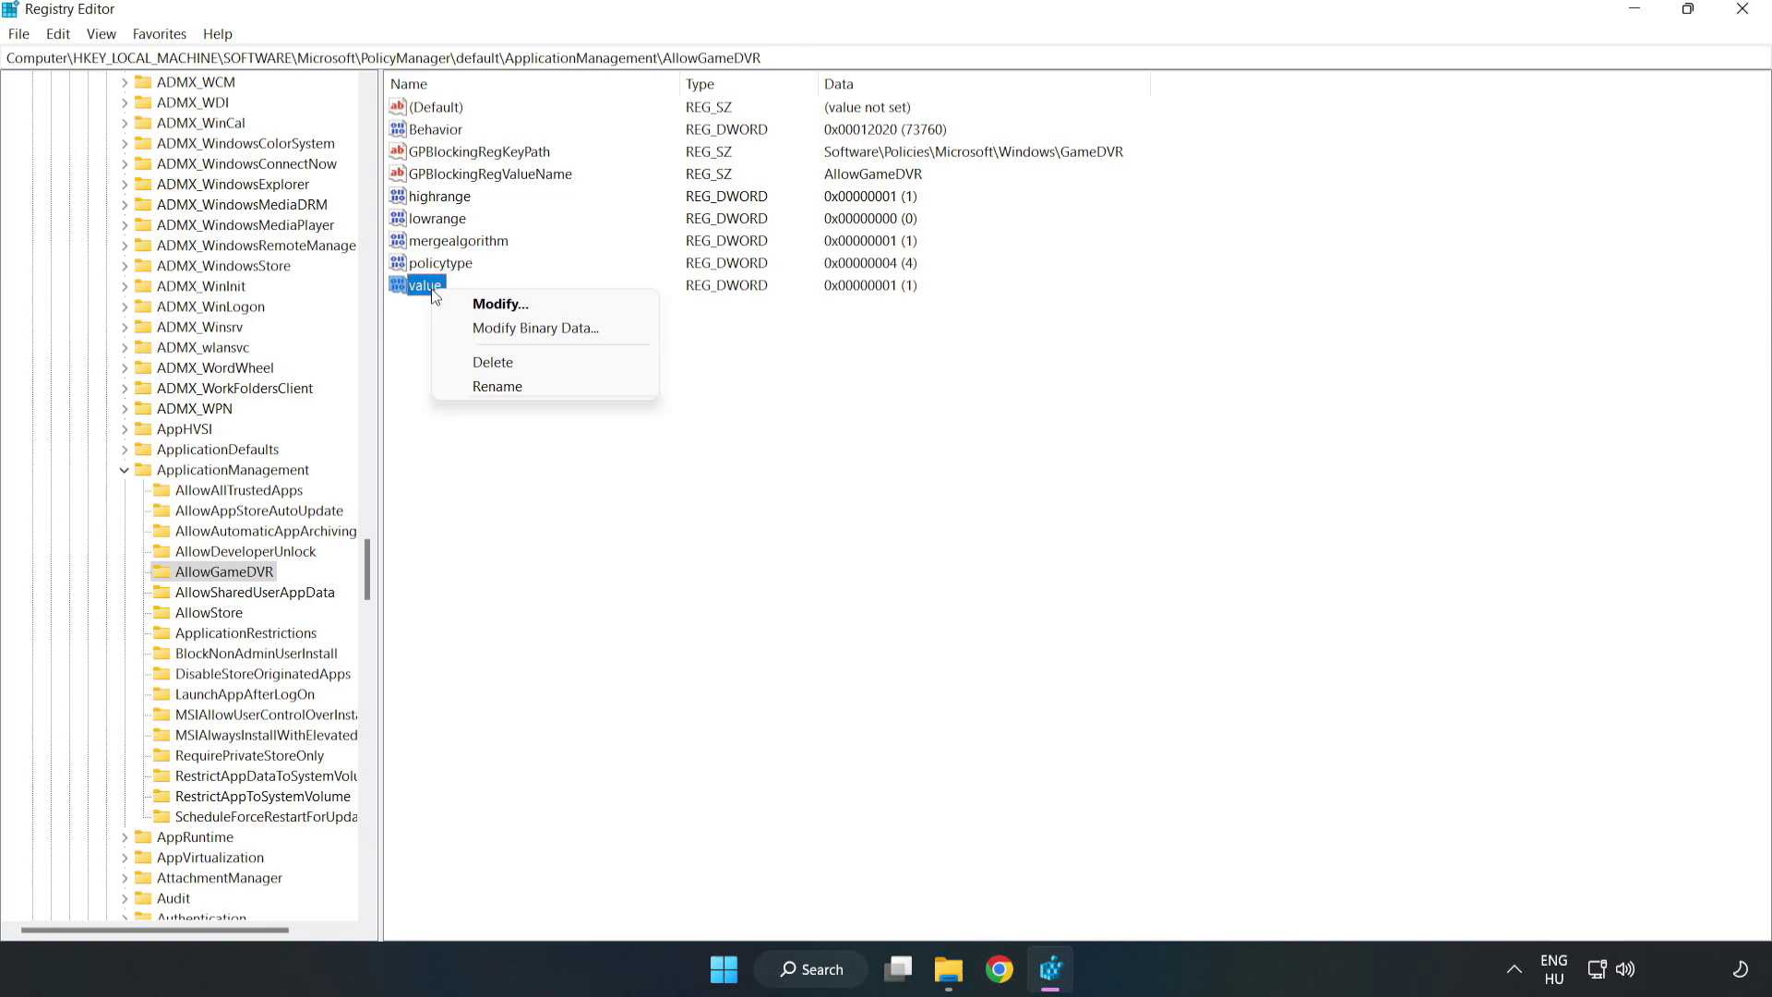
left_click(509, 304)
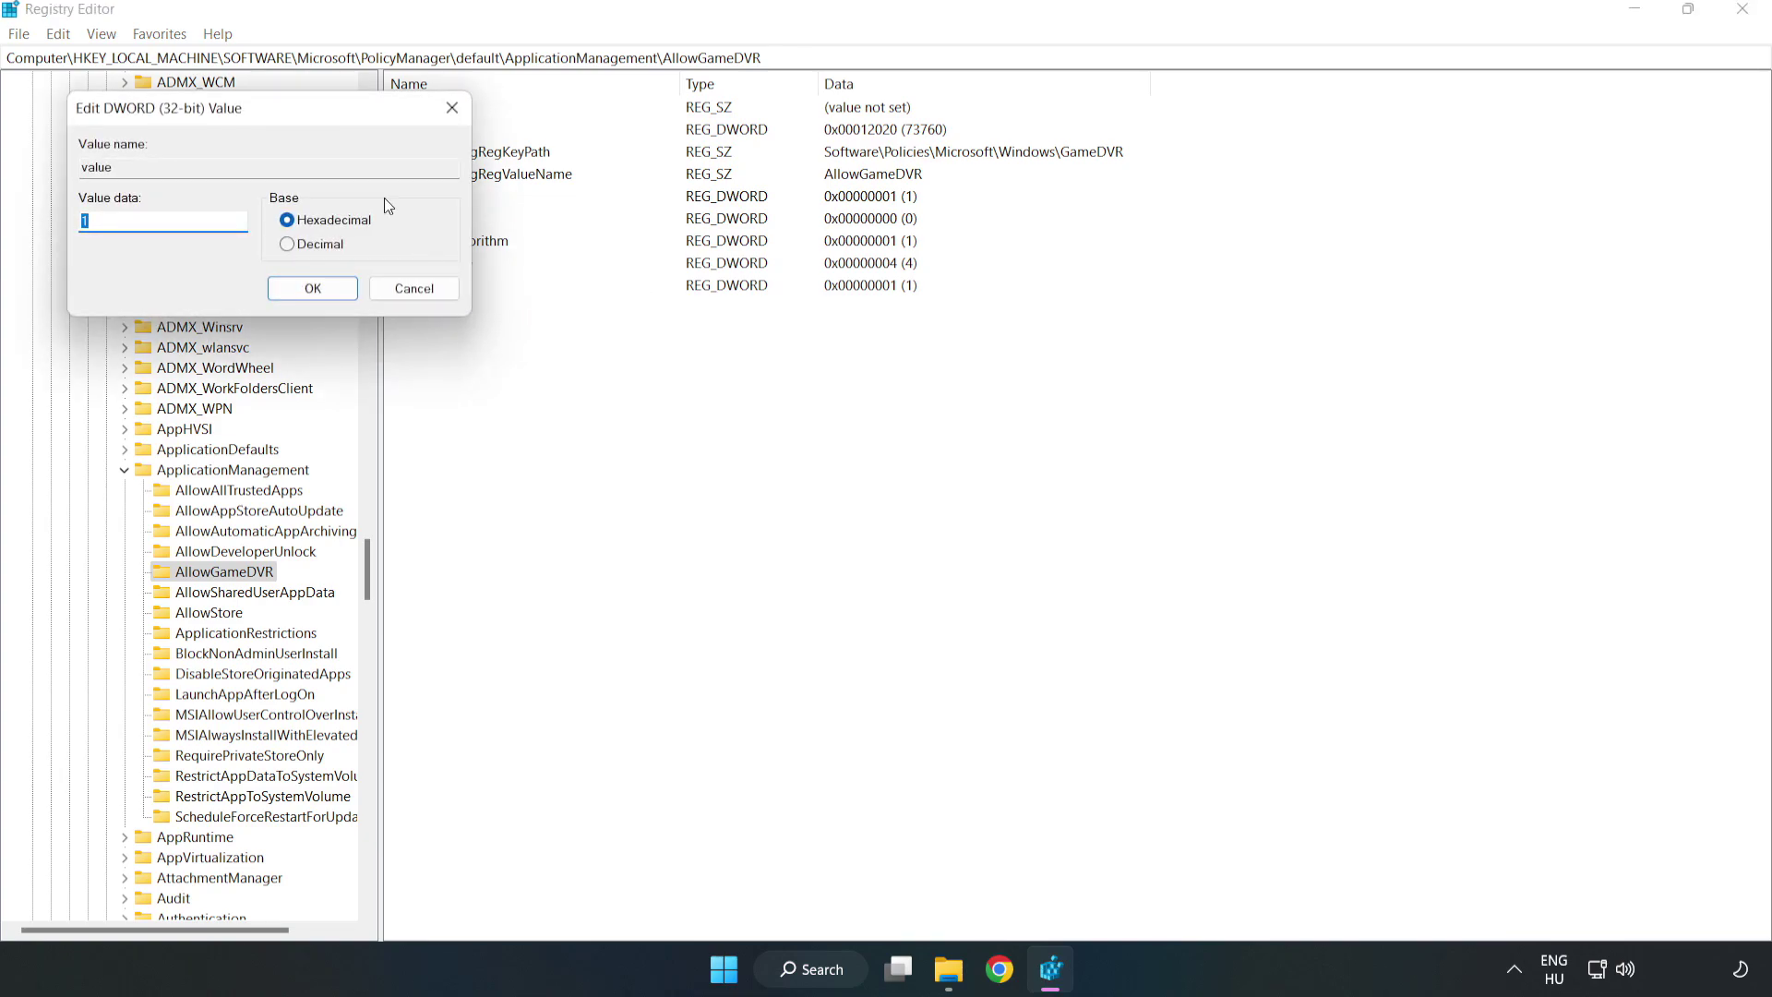
left_click_drag(325, 122, 902, 368)
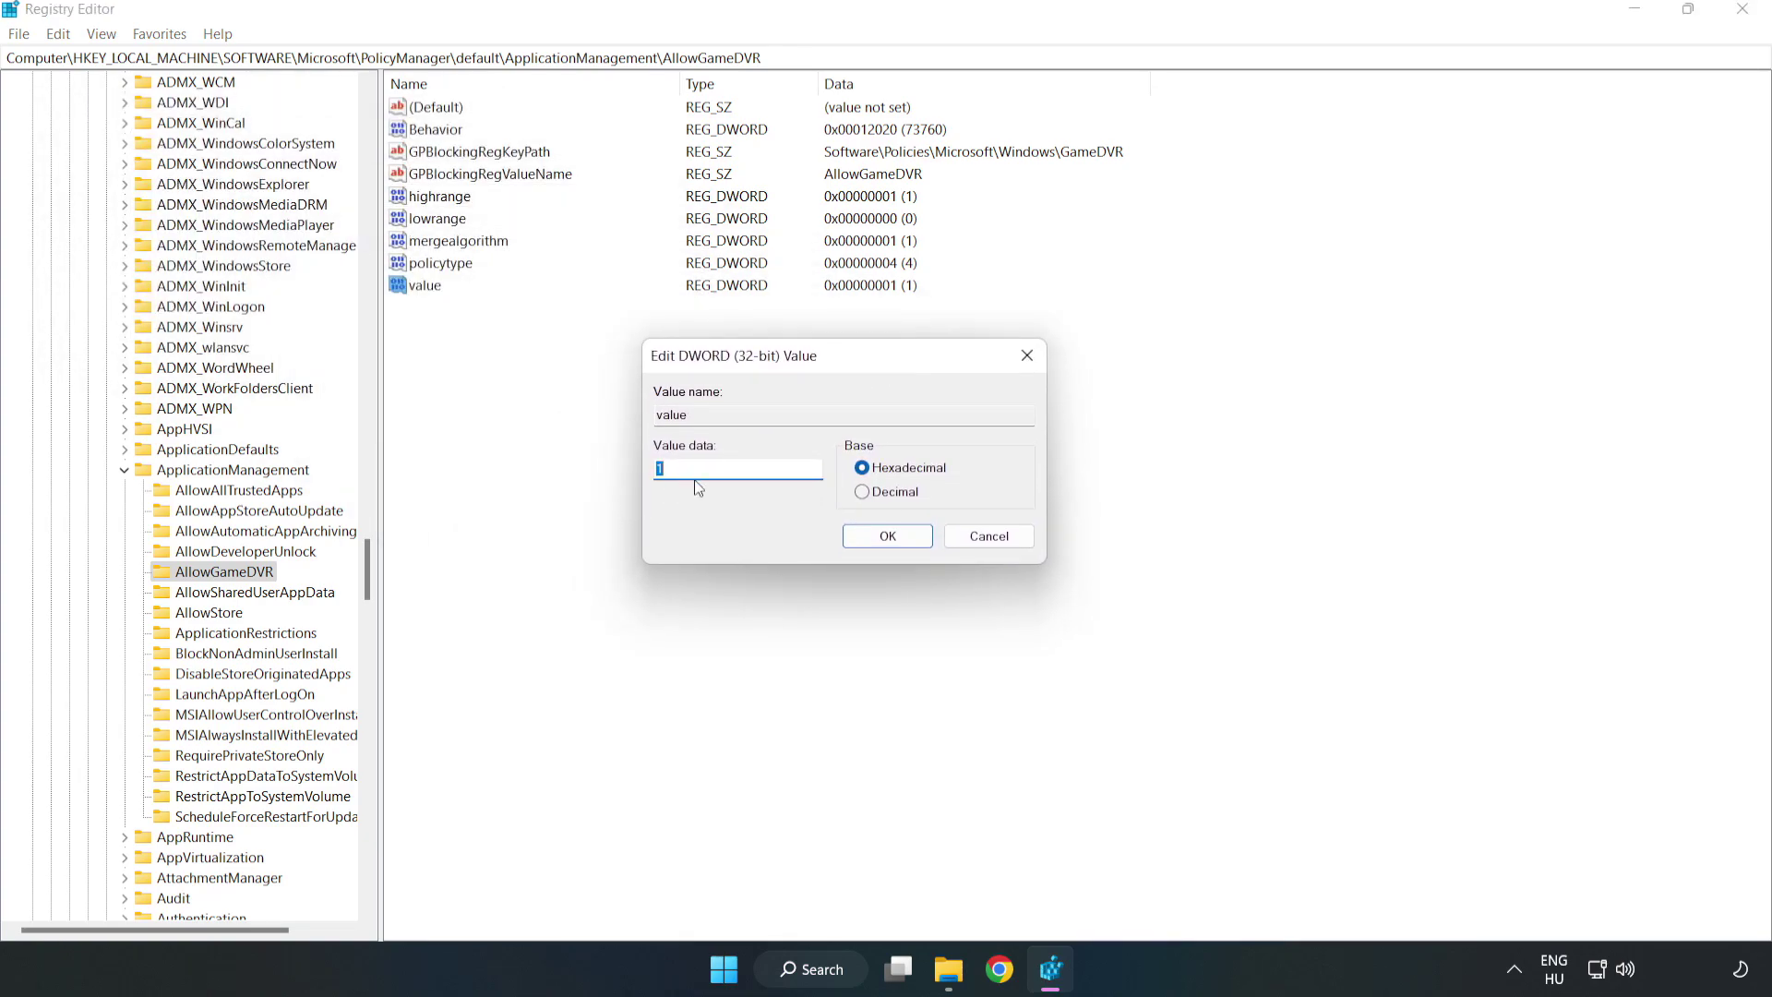
type("0")
left_click(865, 538)
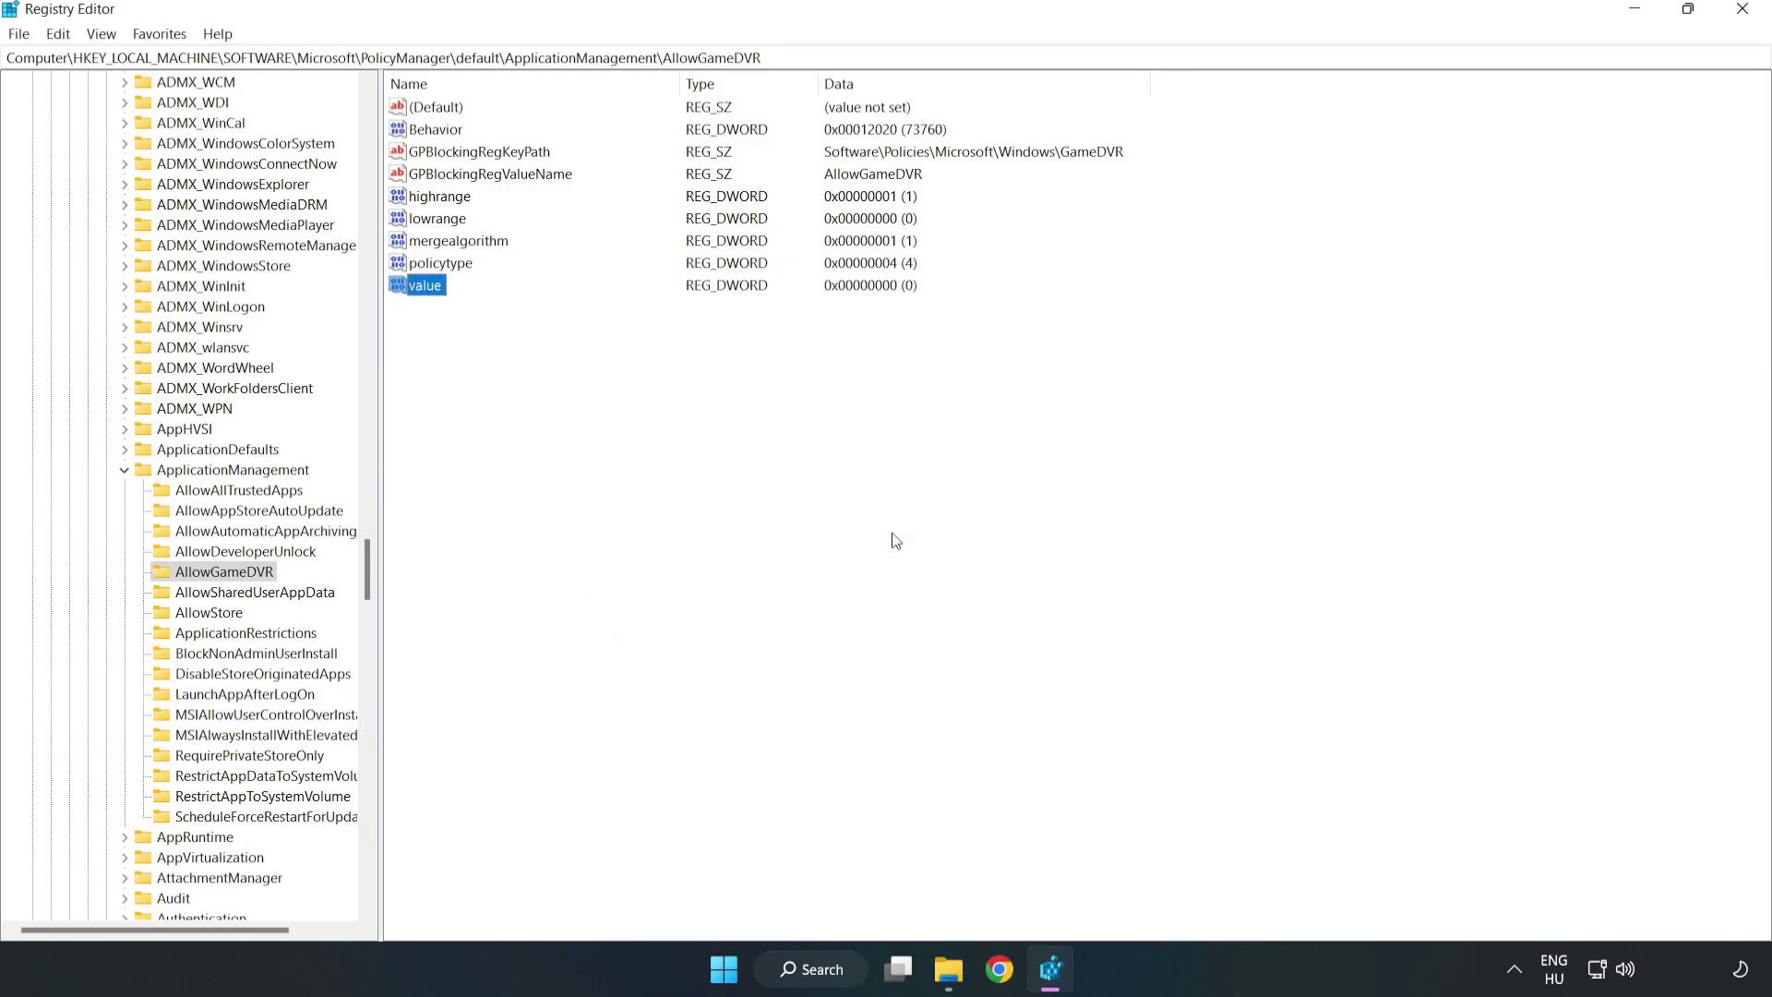
left_click(1741, 11)
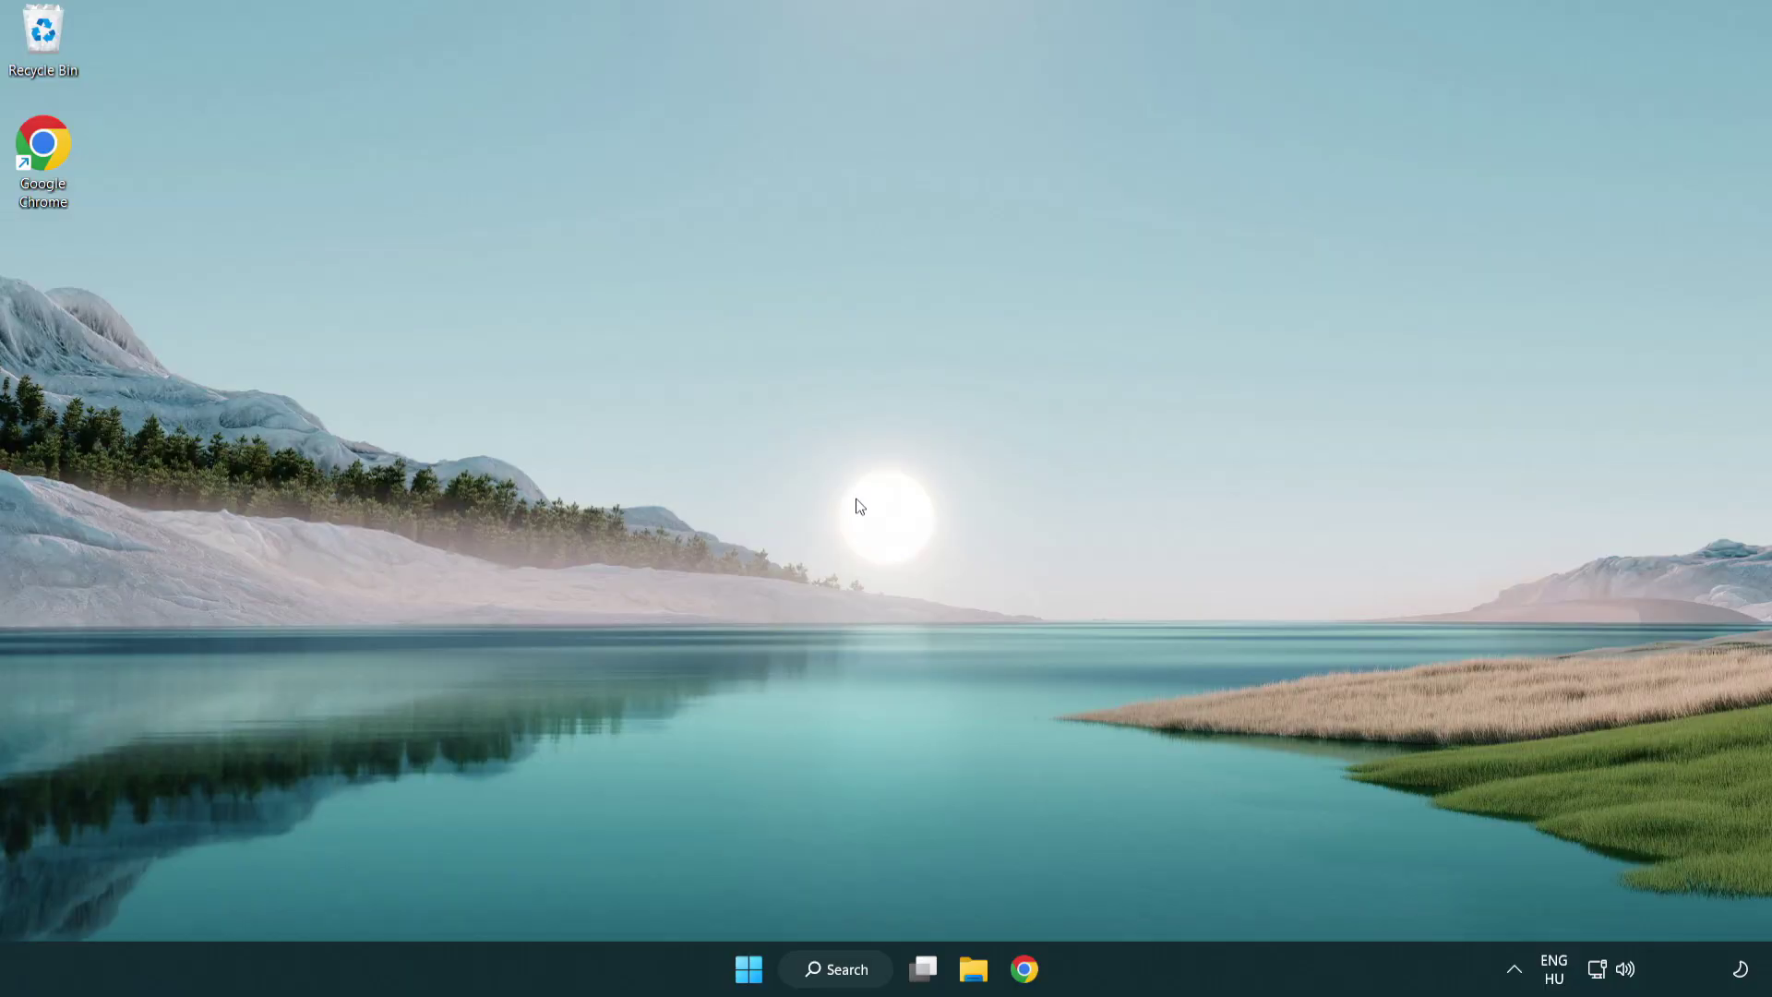
Step: In Chrome's DirectX End-User Runtime page, download dxwebsetup.exe and run it
left_click(1030, 976)
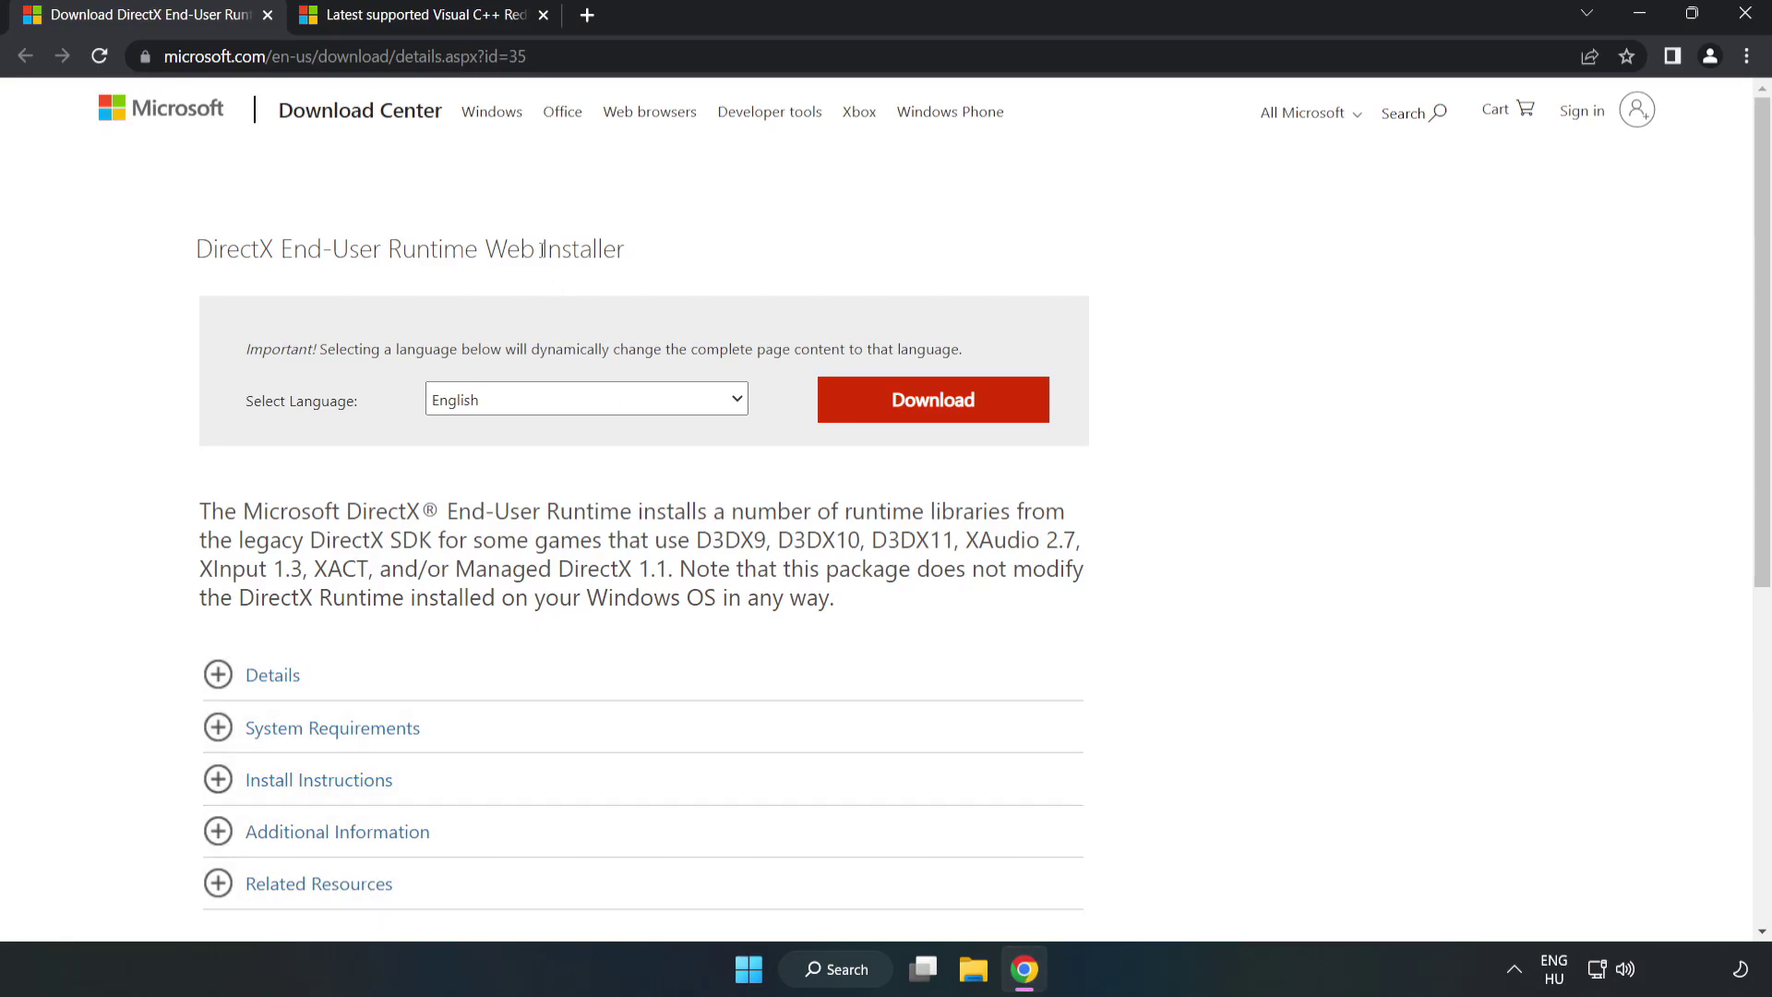
mouse_move(526, 56)
left_mouse_down()
mouse_move(164, 57)
mouse_move(503, 56)
left_mouse_up()
left_click(718, 220)
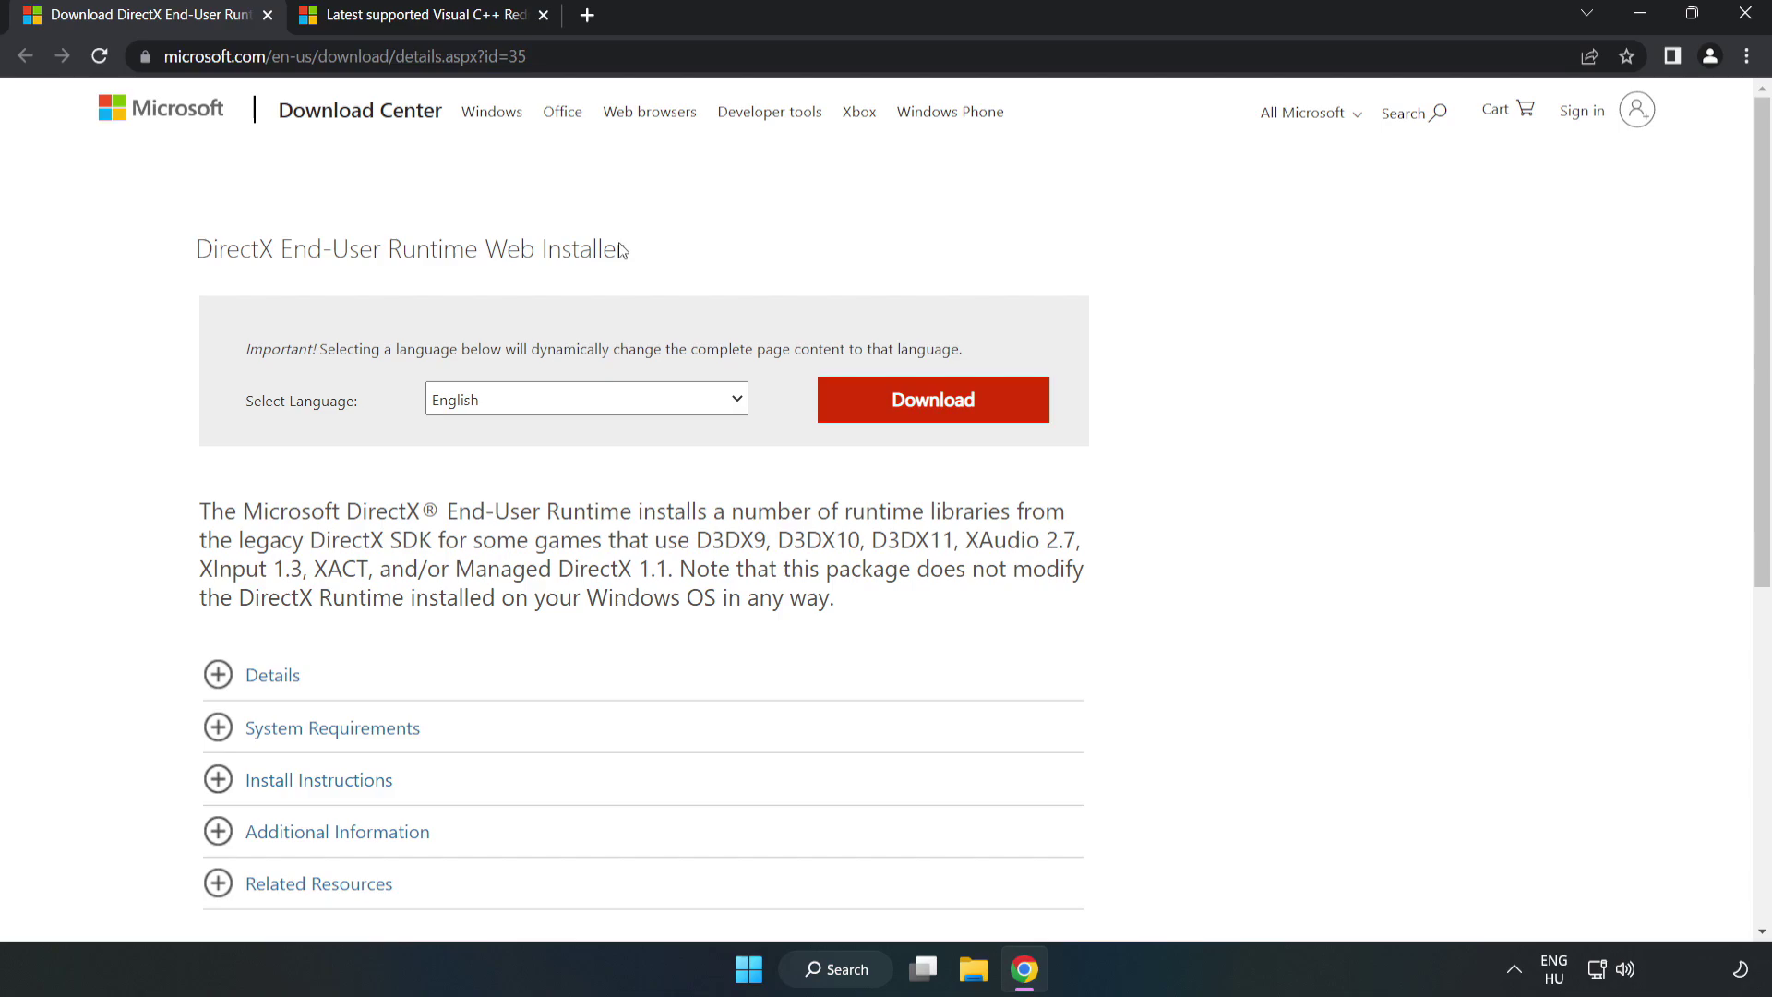
left_click(945, 420)
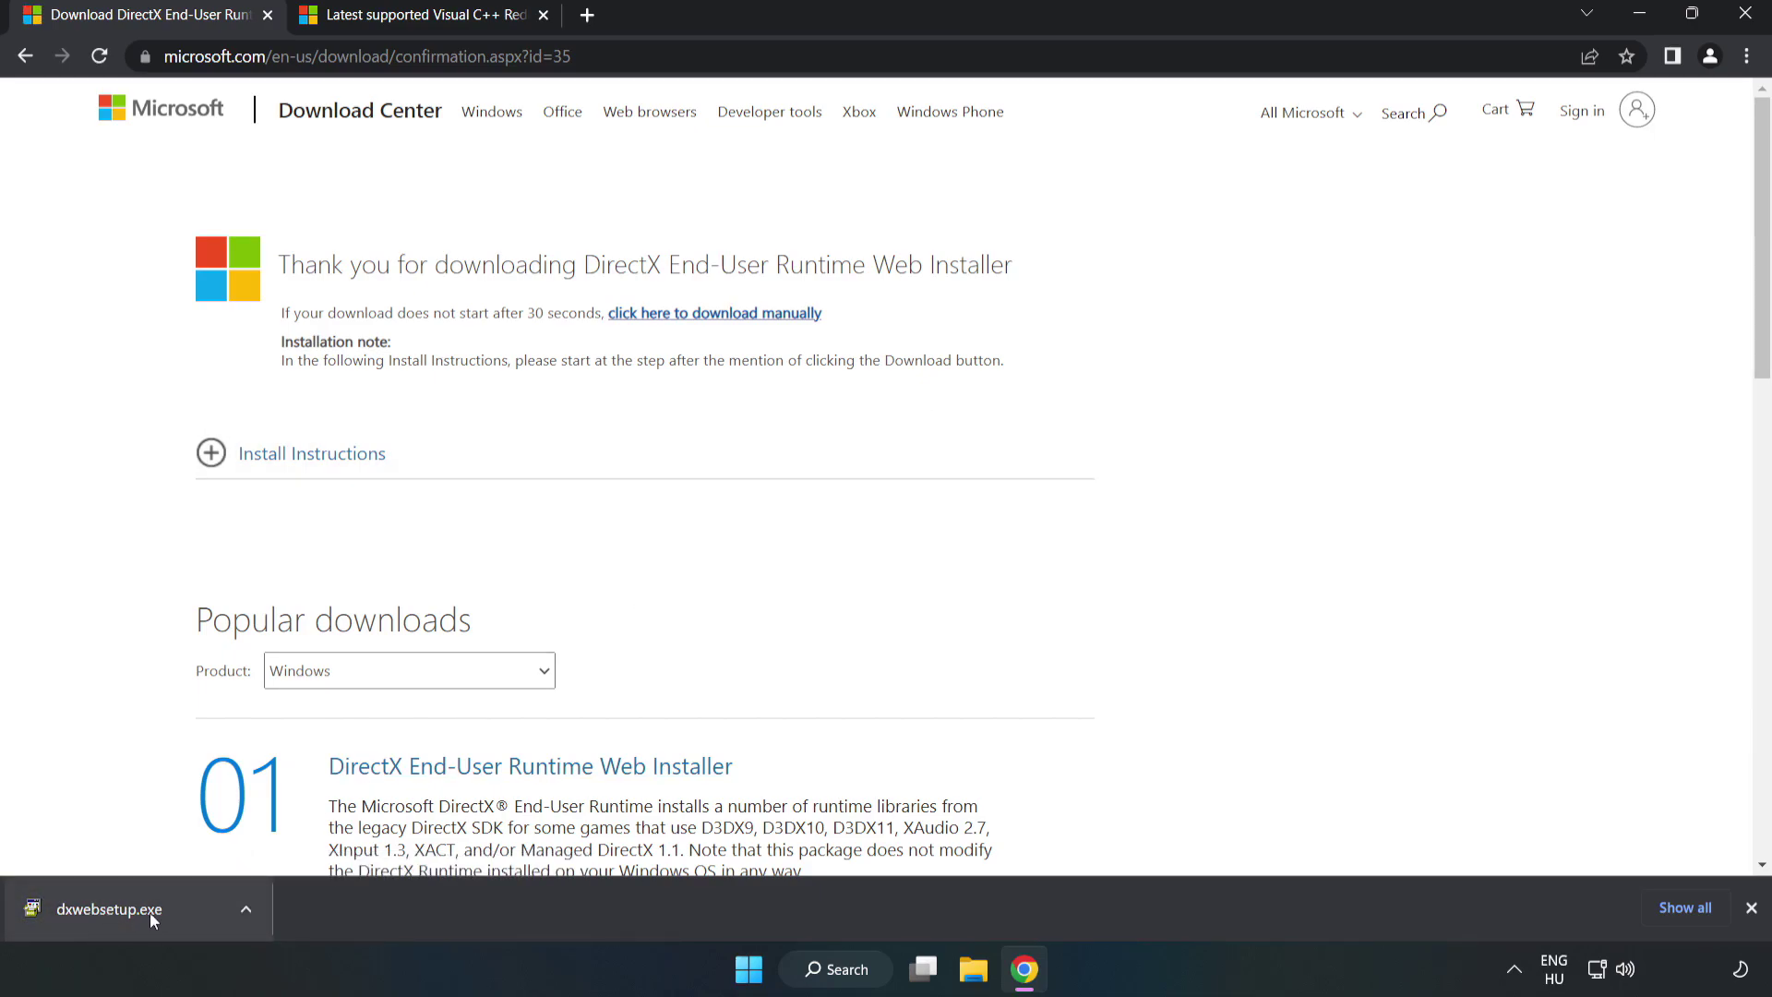
left_click(179, 914)
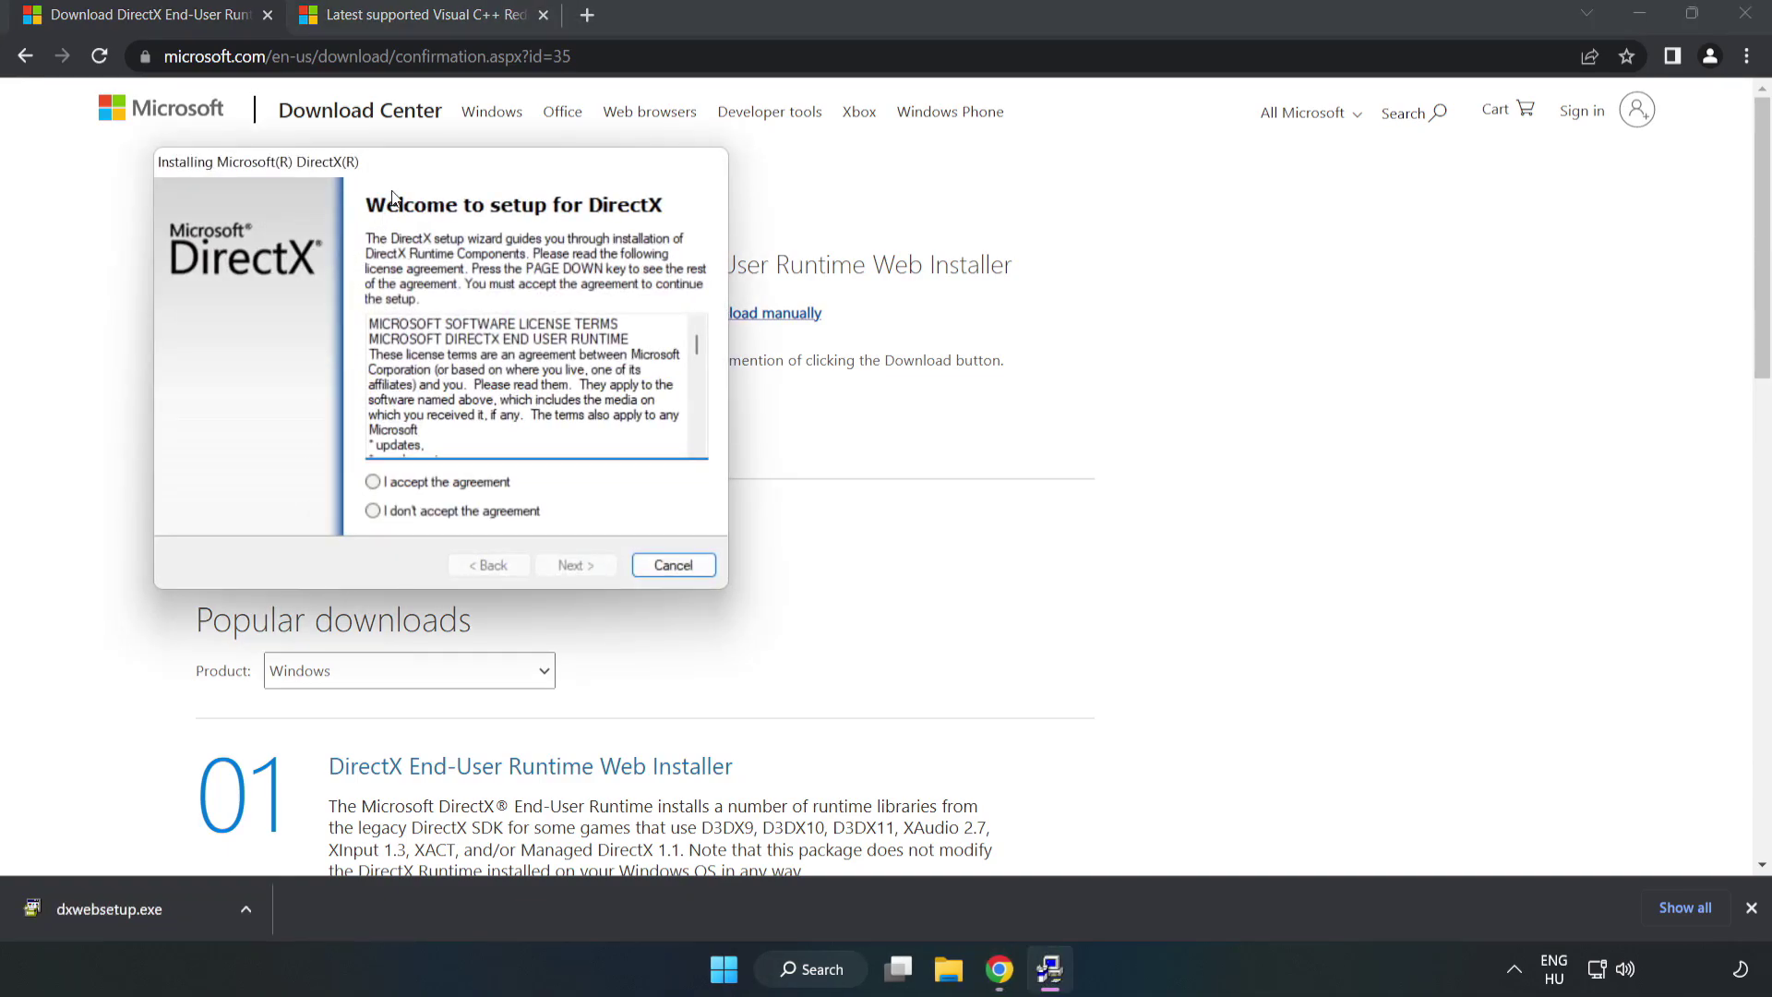
Step: Accept the DirectX license, decline the Bing Bar, and finish setup reporting DirectX already current
left_click_drag(400, 164, 843, 249)
left_click_drag(1141, 432, 1141, 515)
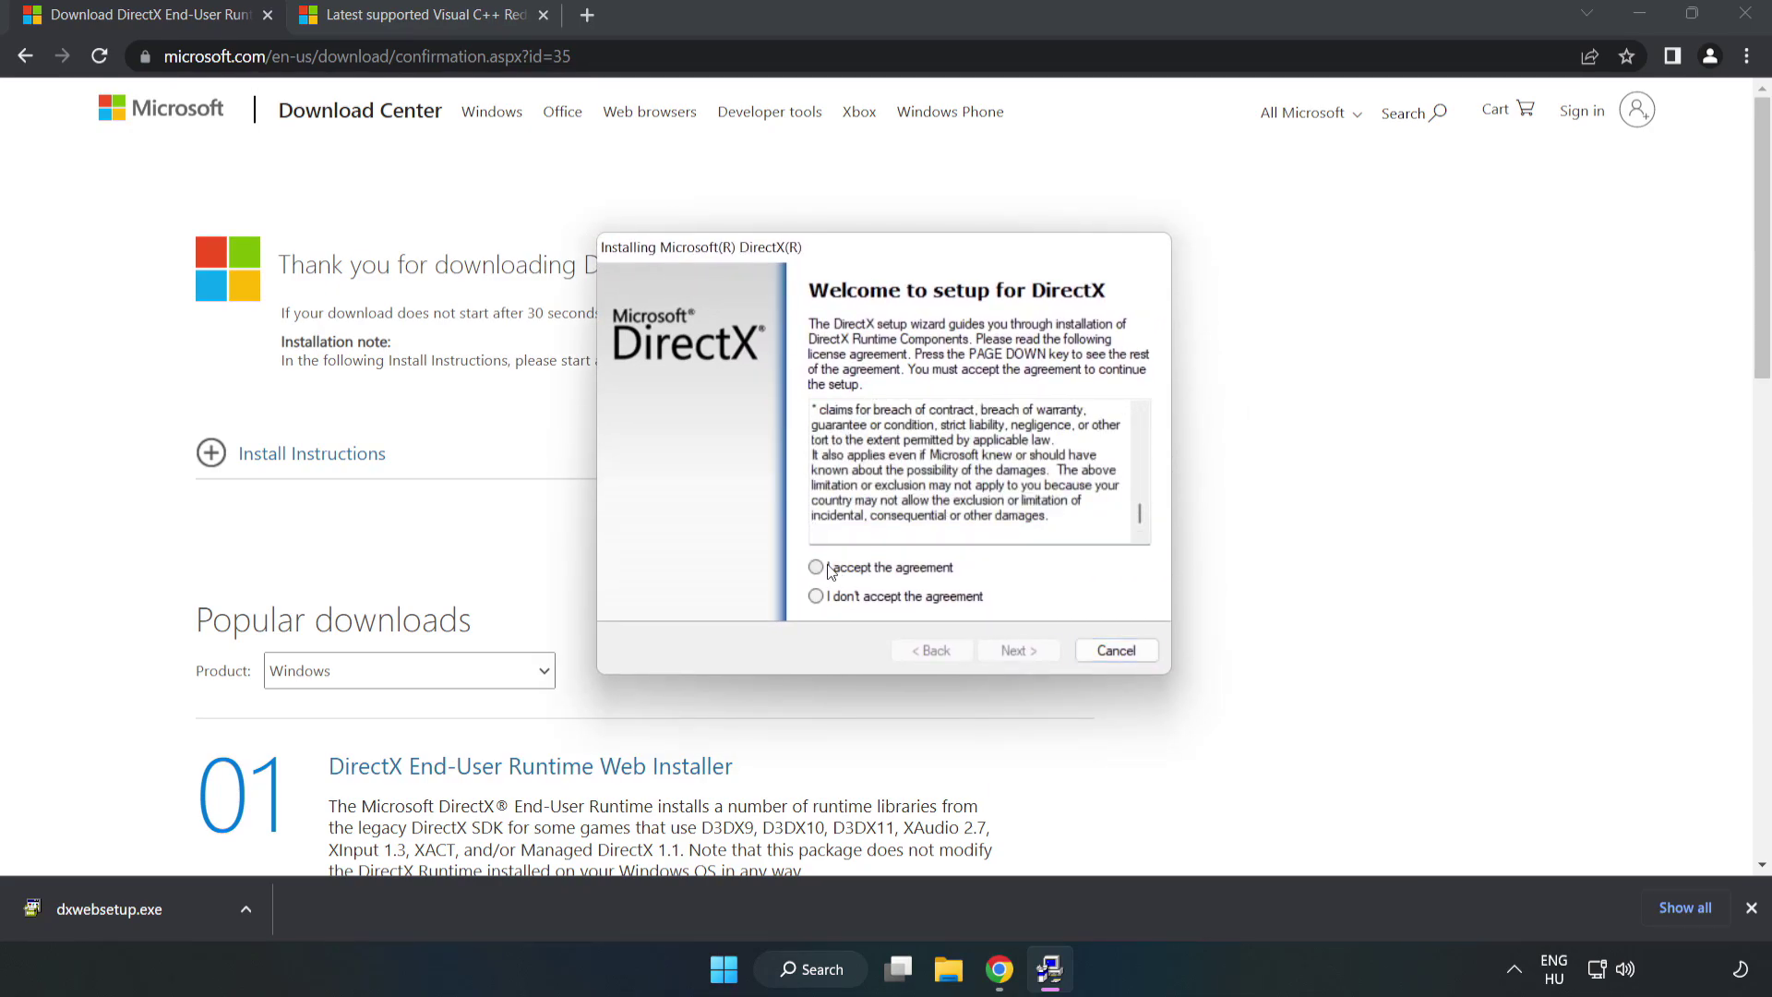
left_click(828, 570)
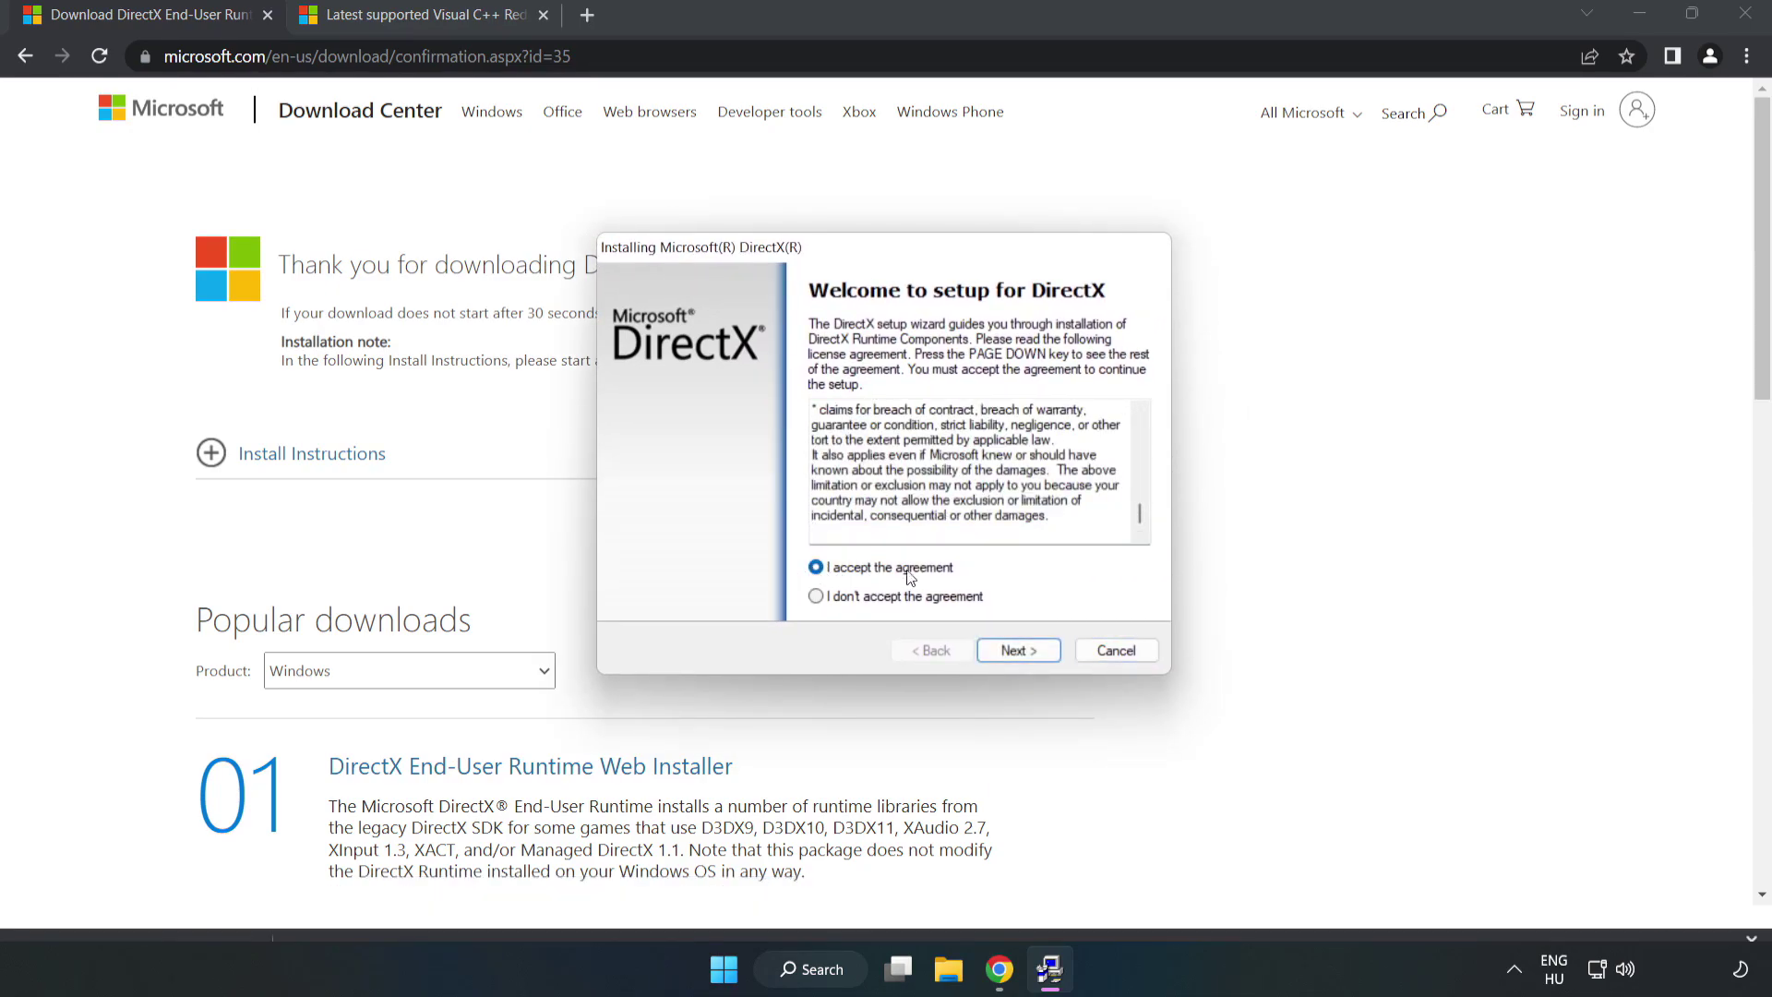
left_click(1026, 651)
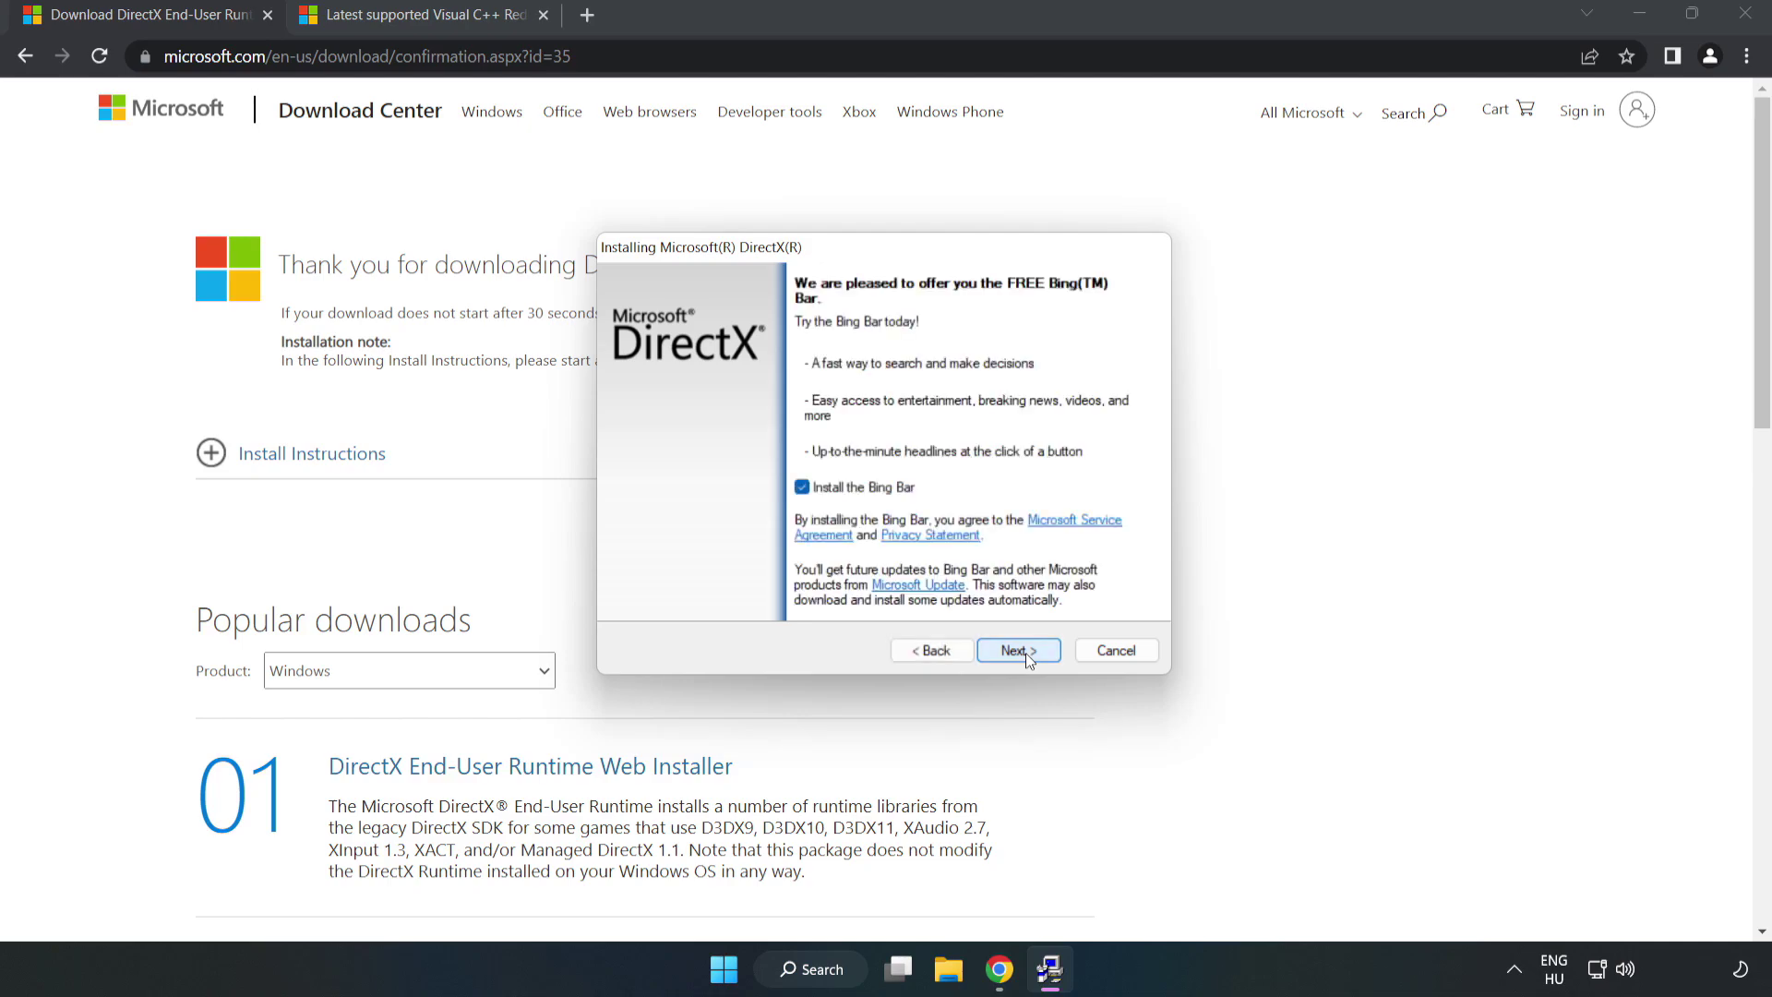
left_click(802, 488)
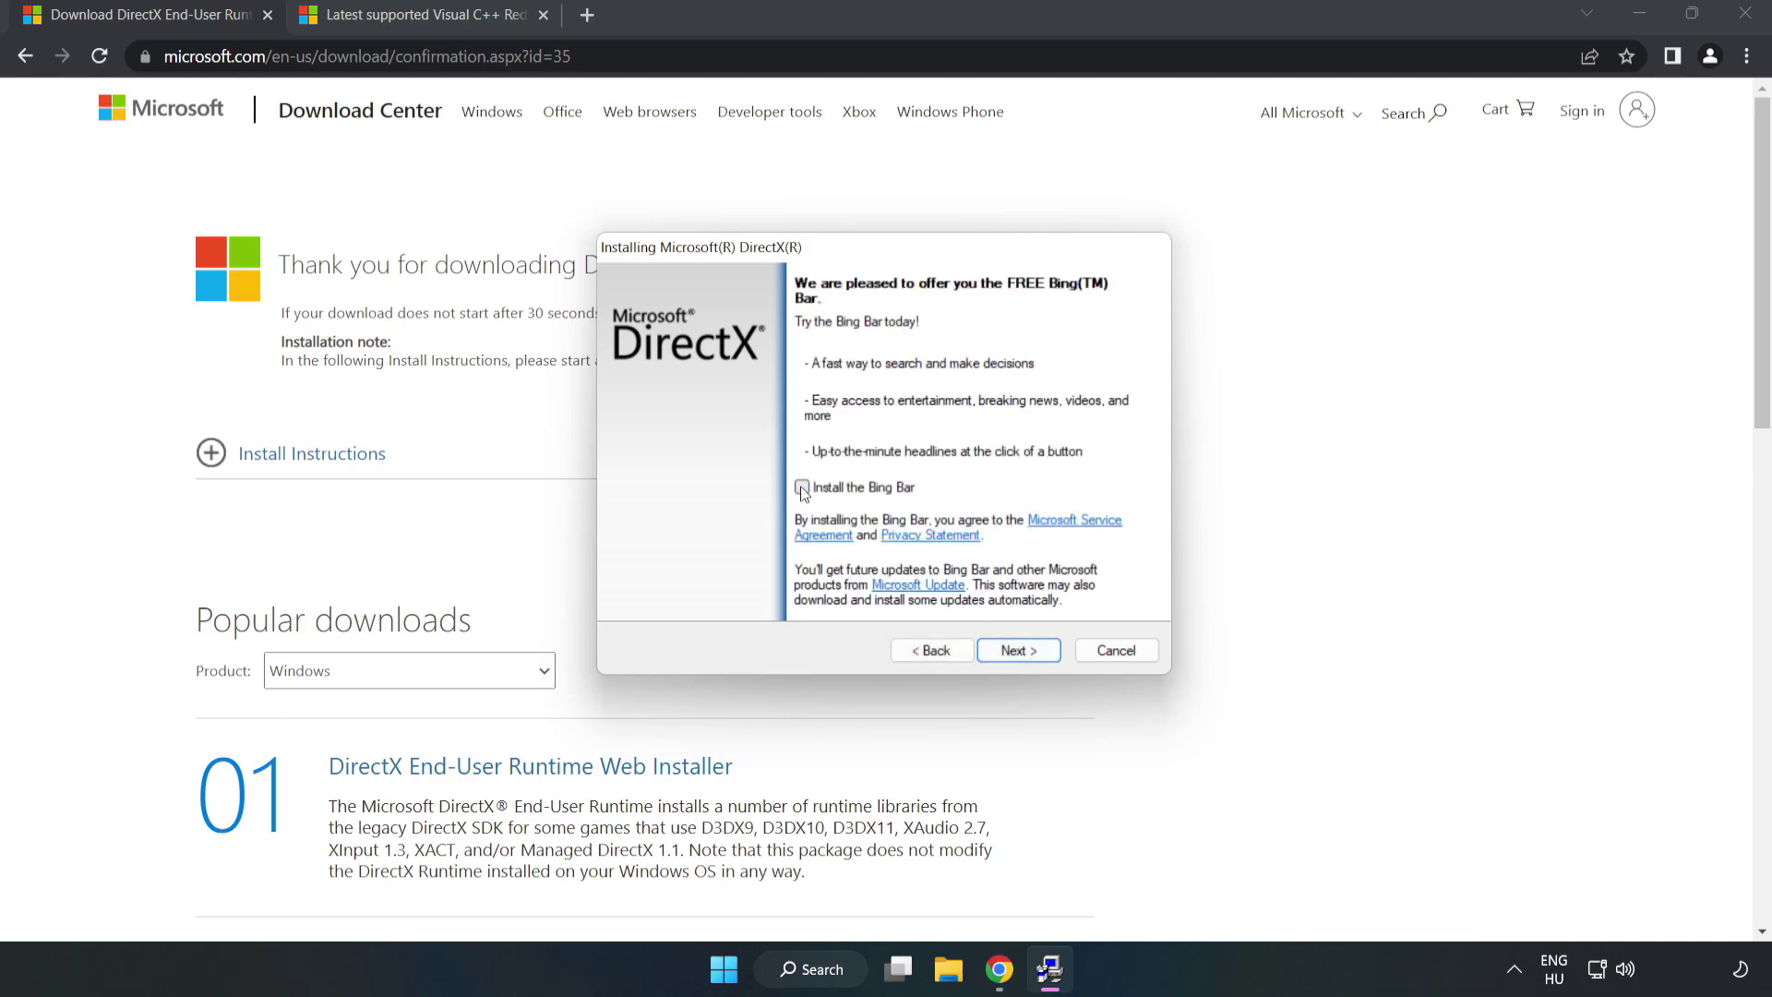
left_click(1021, 652)
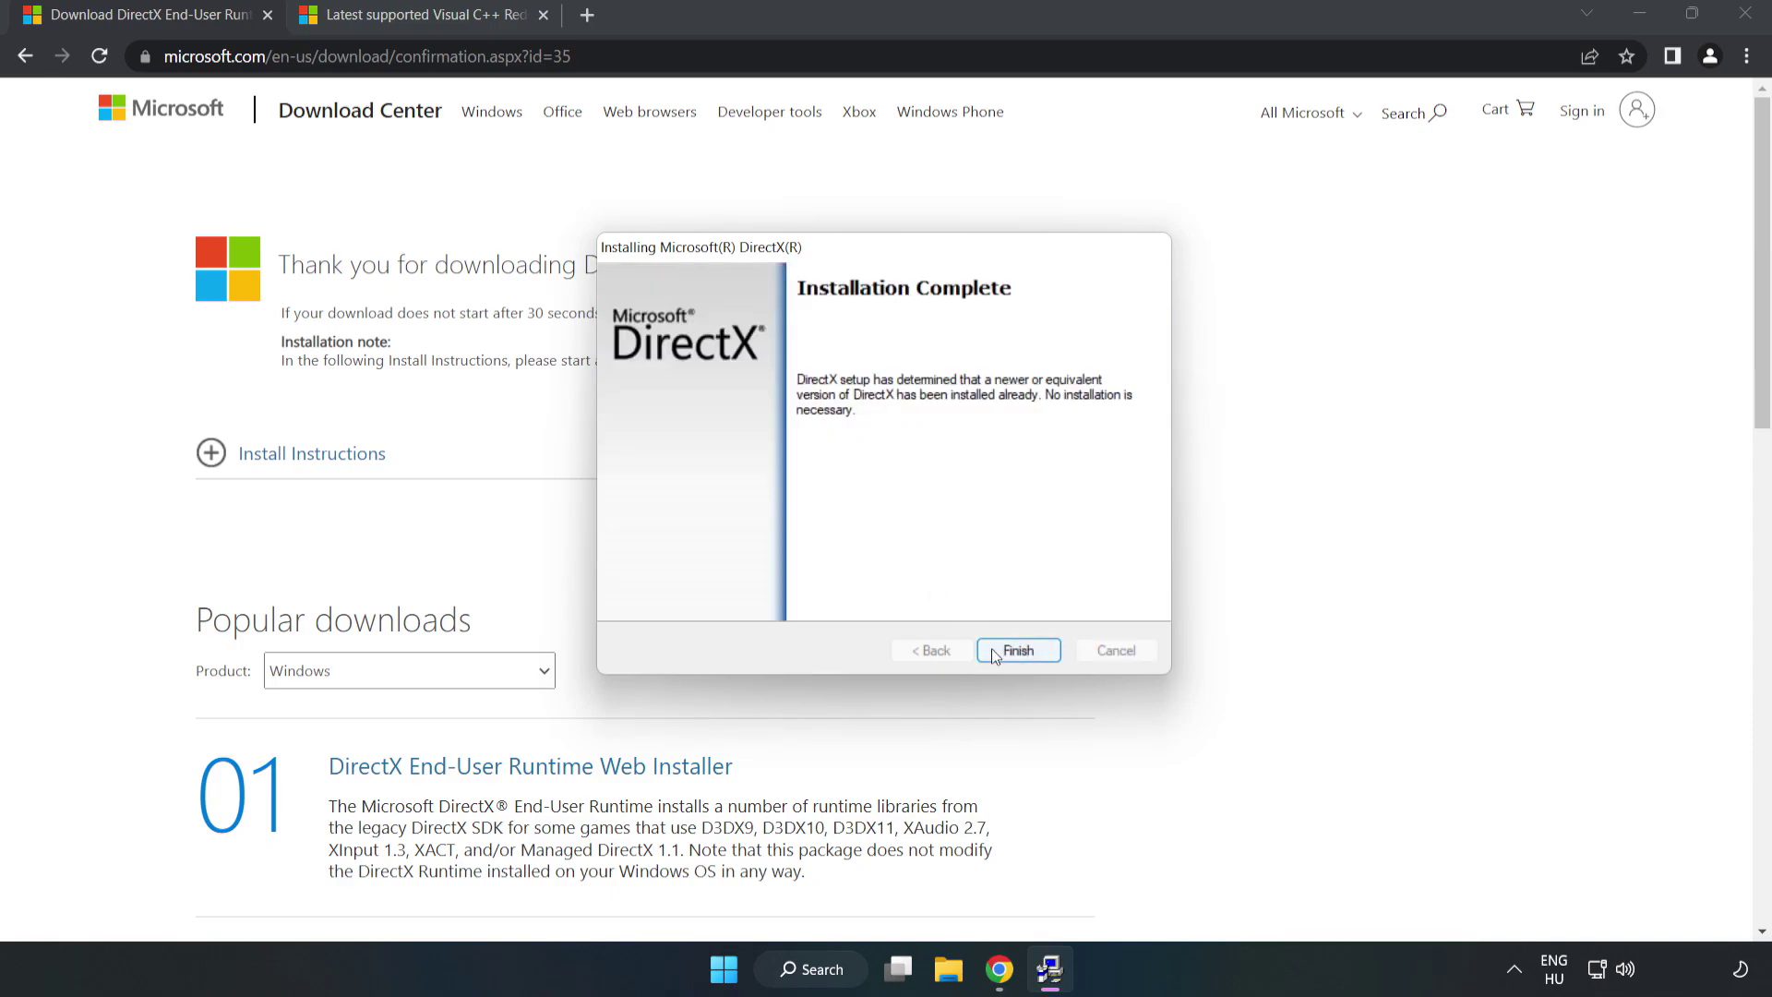
left_click(1019, 650)
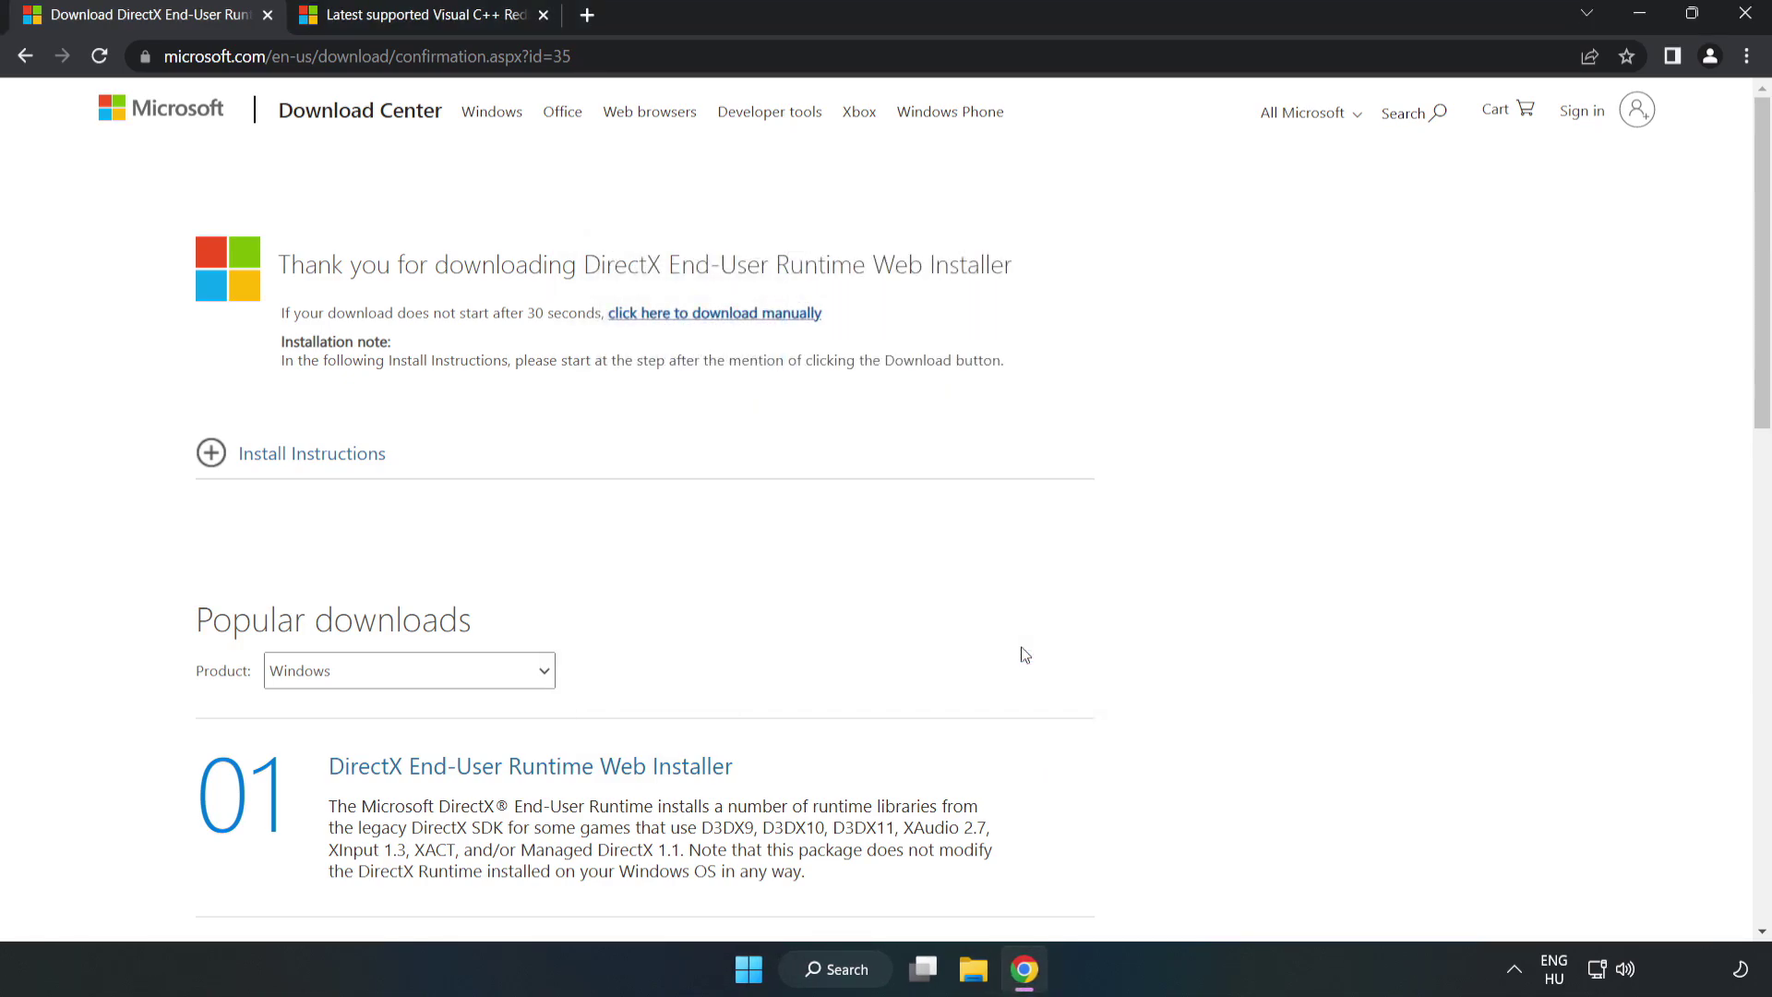
Step: Close the DirectX tab and download the ARM64 and x86 redistributables, allowing multiple downloads
left_click(266, 15)
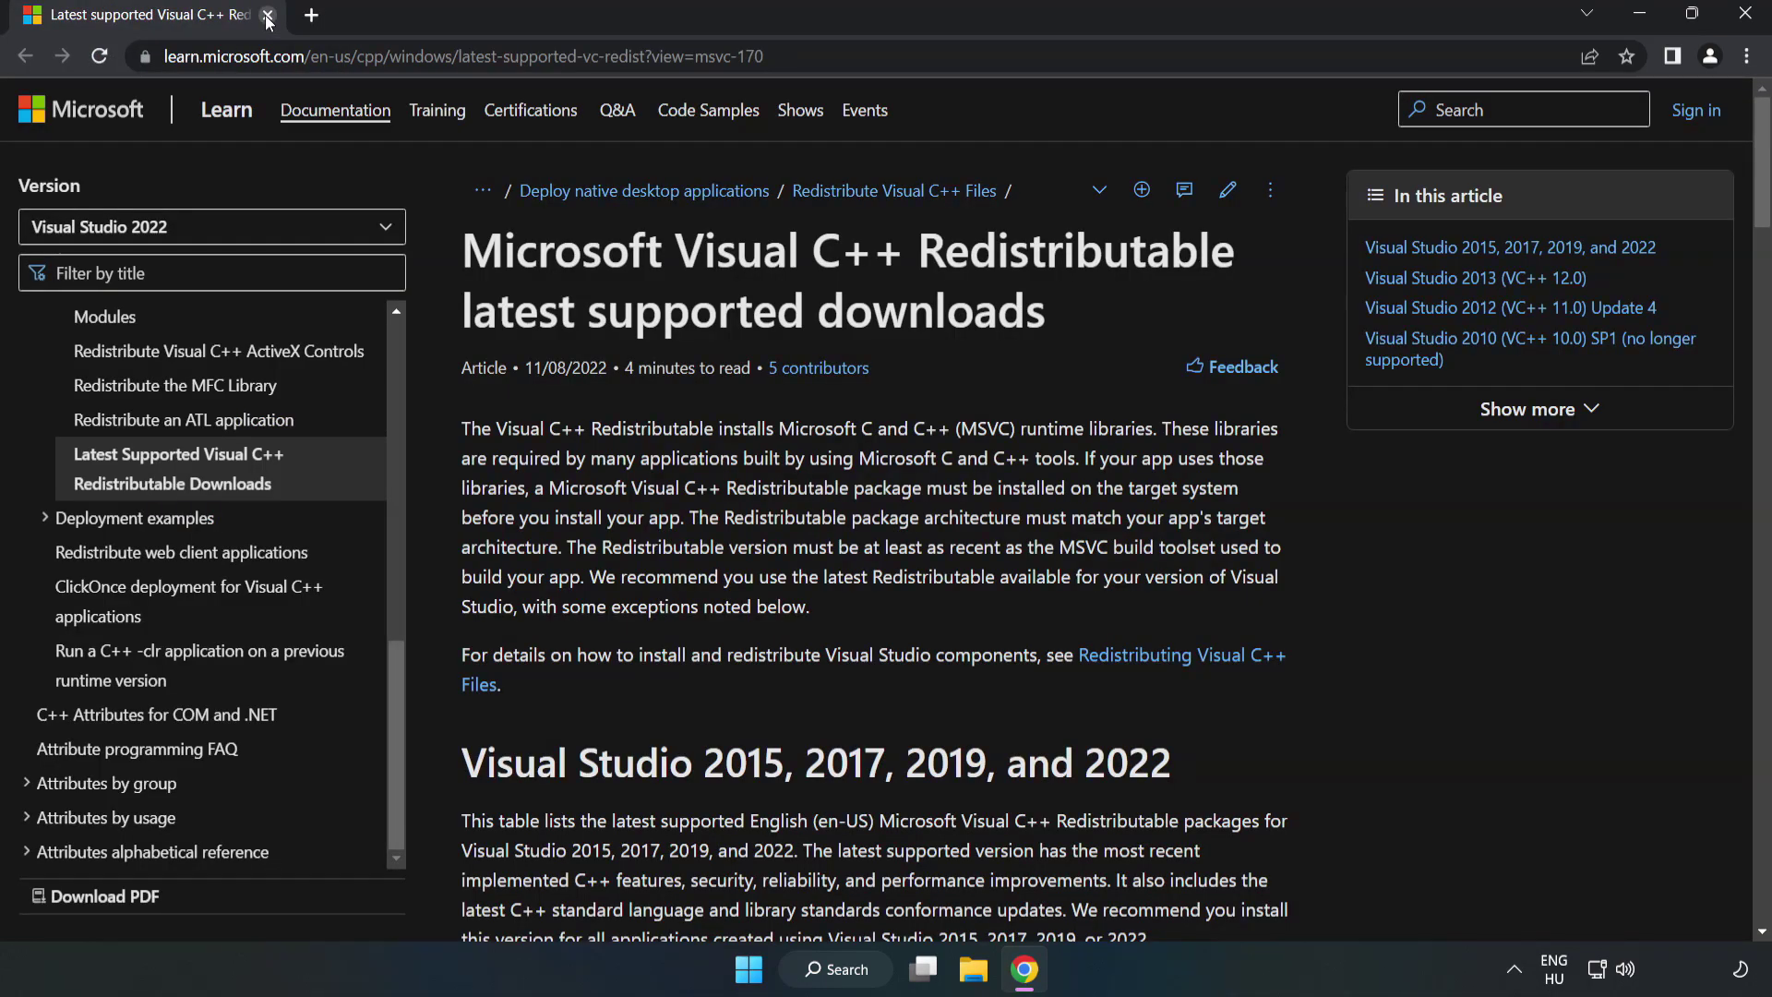
left_click_drag(764, 56, 221, 57)
left_click(1052, 231)
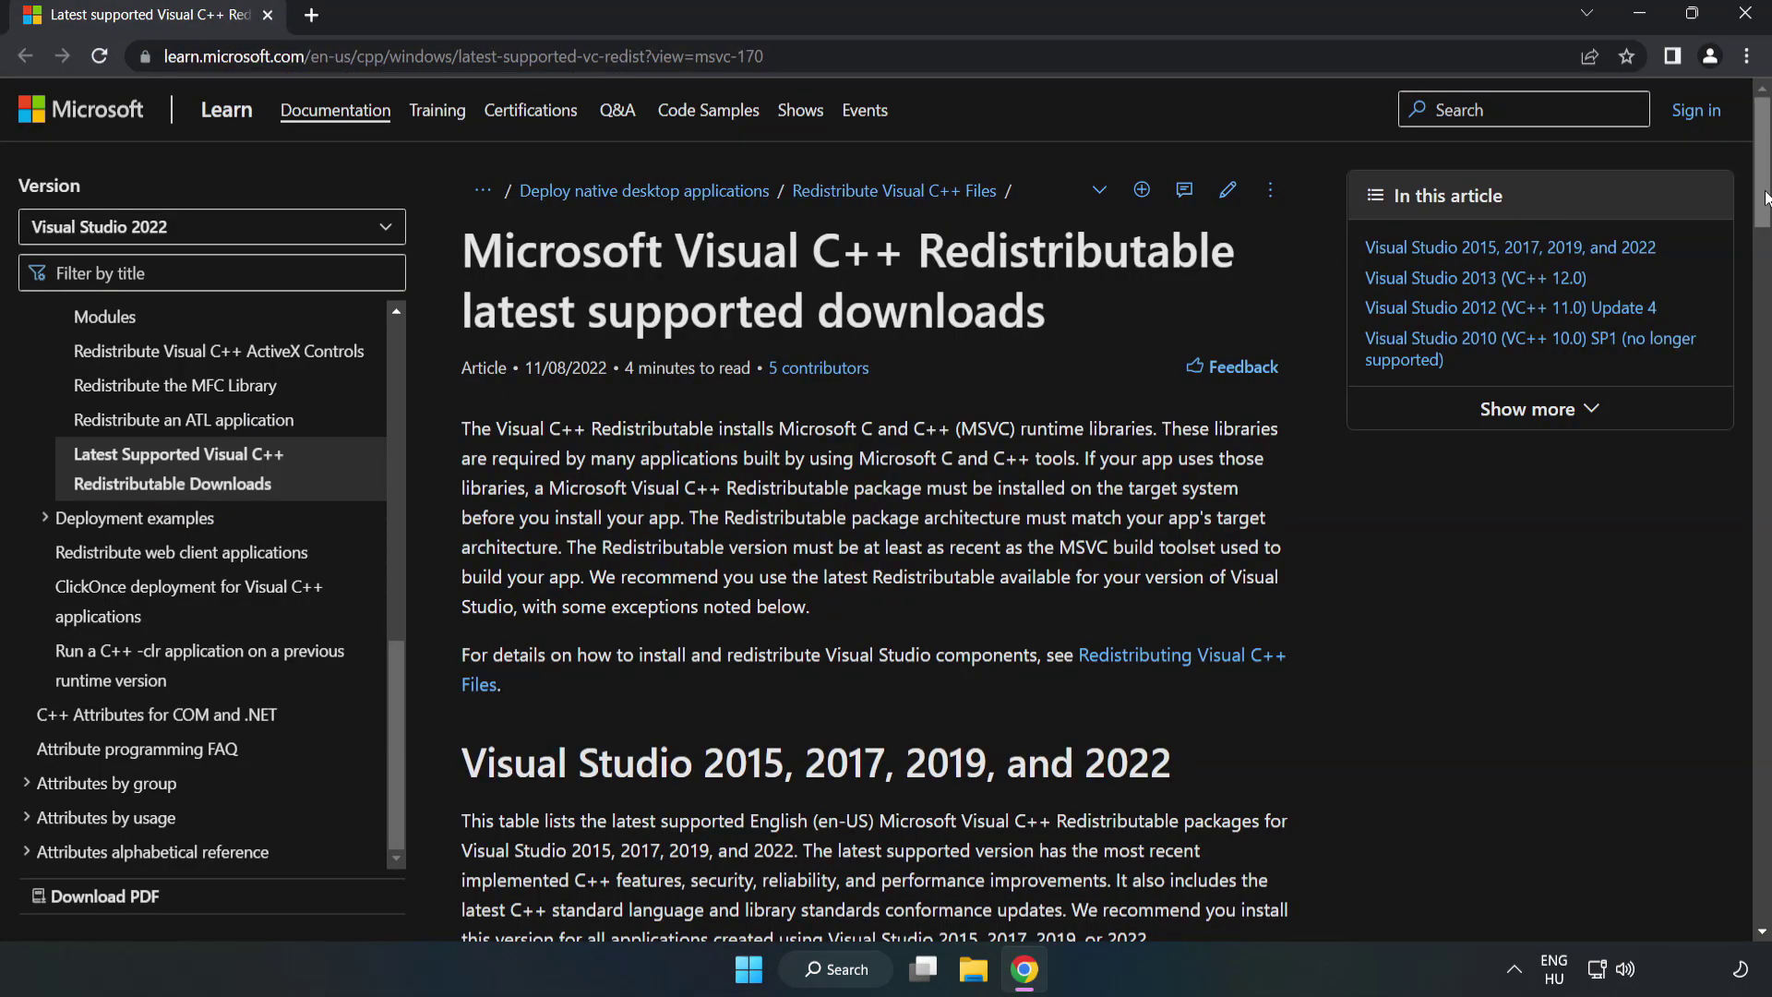
scroll(827, 523, "down", 5)
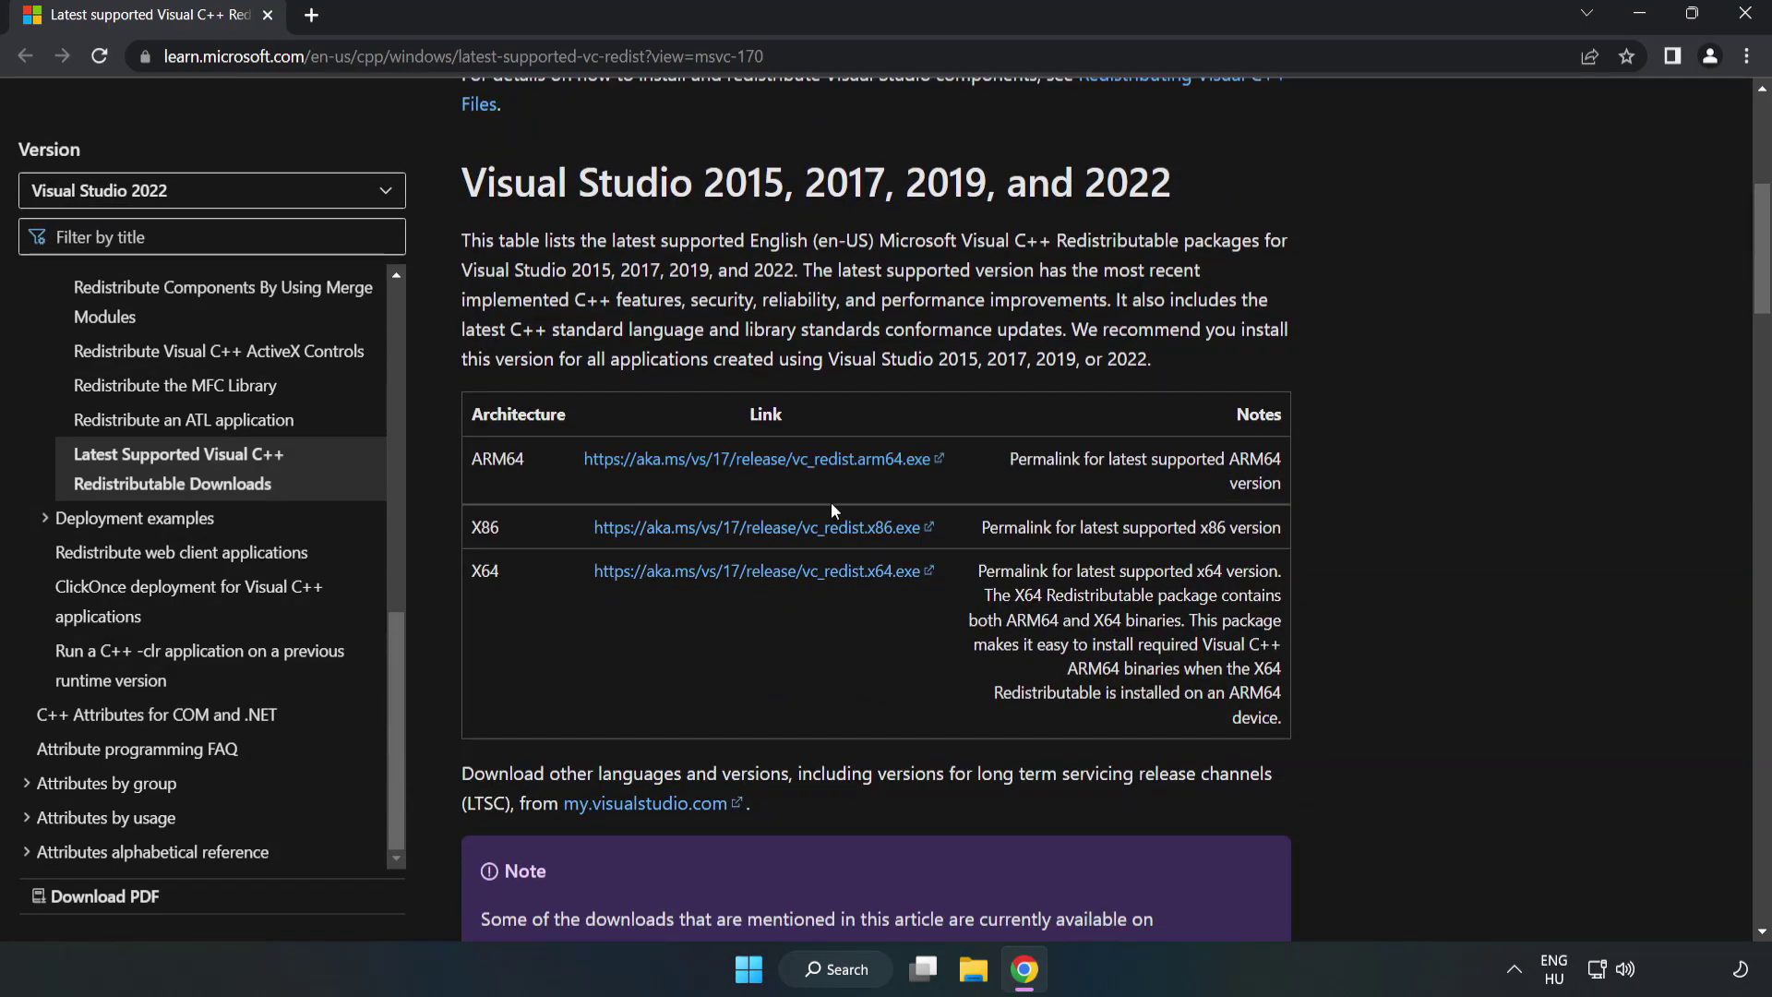
left_click(733, 460)
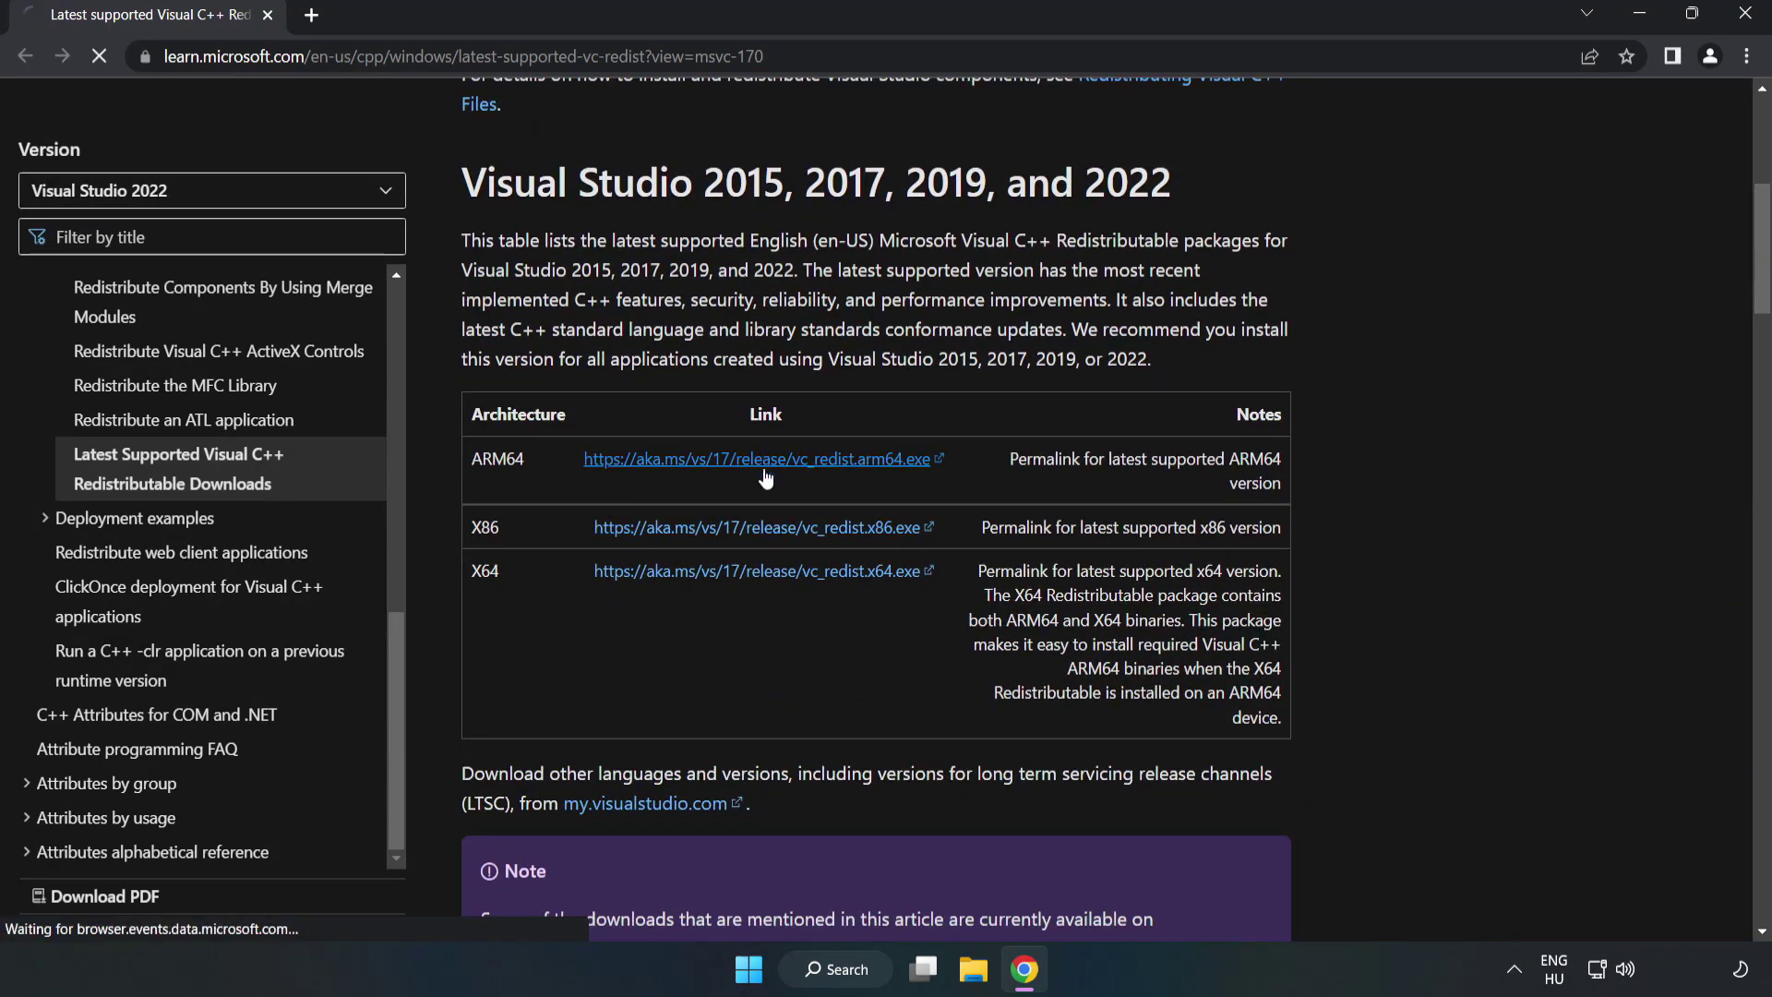
left_click(780, 528)
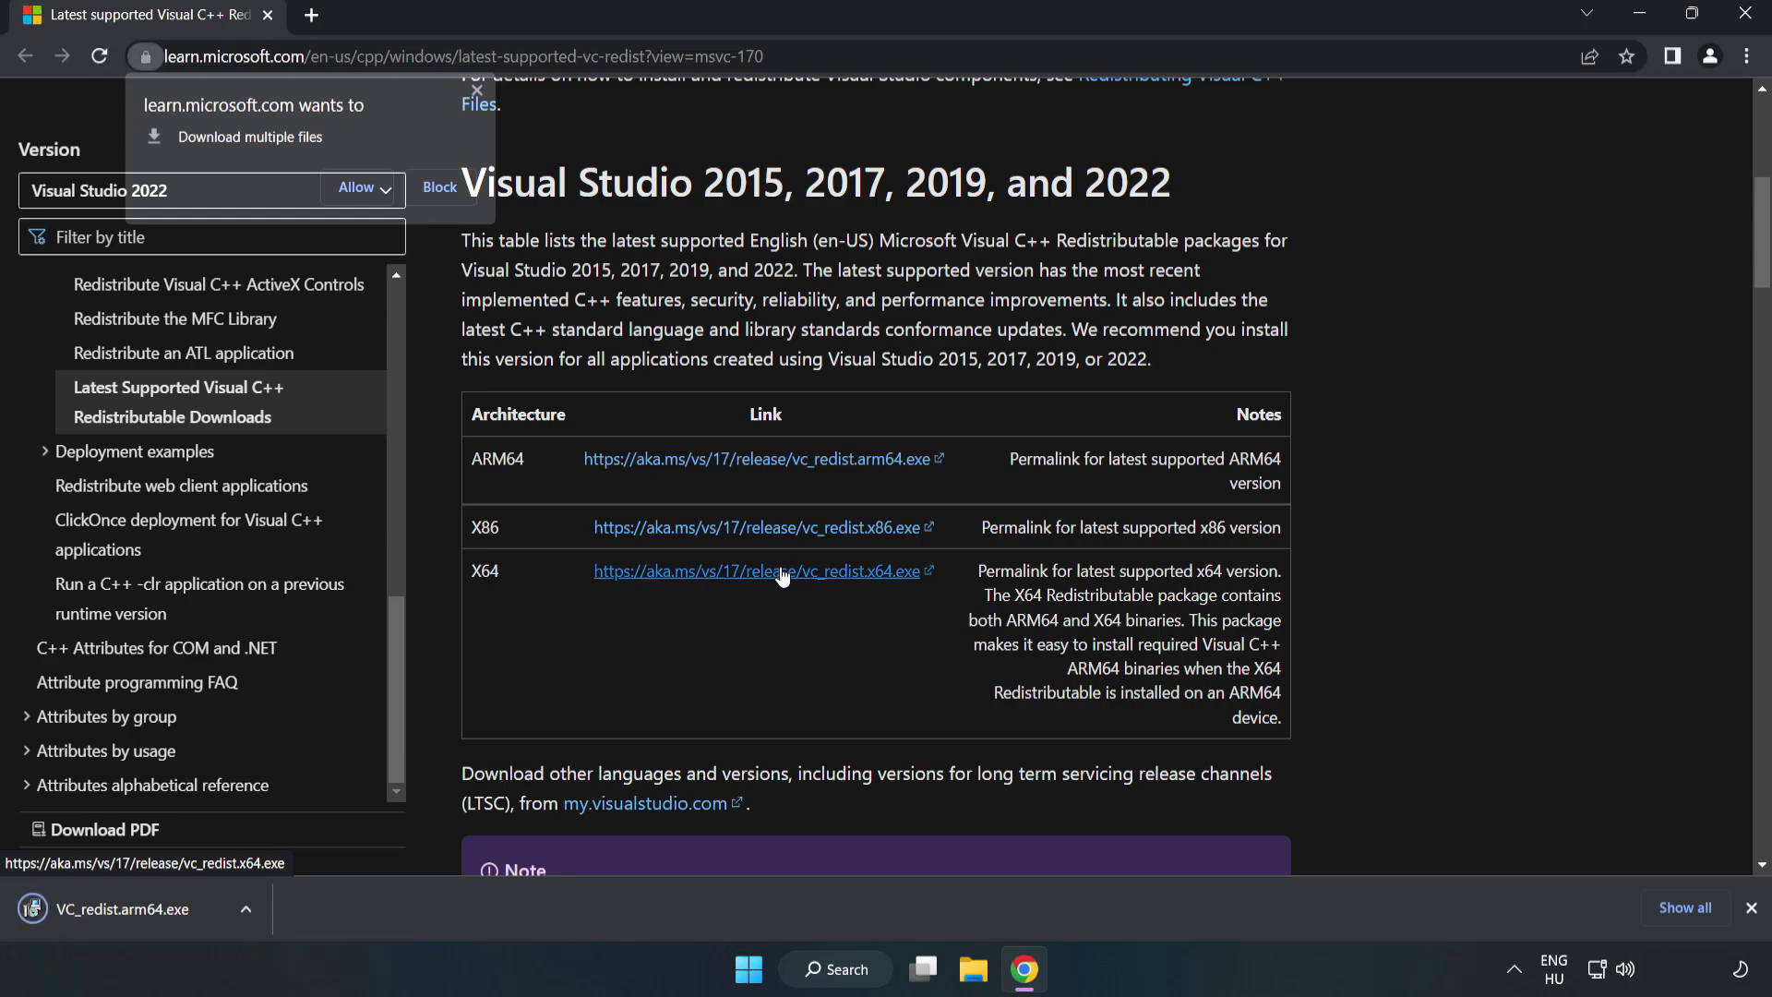
left_click(358, 187)
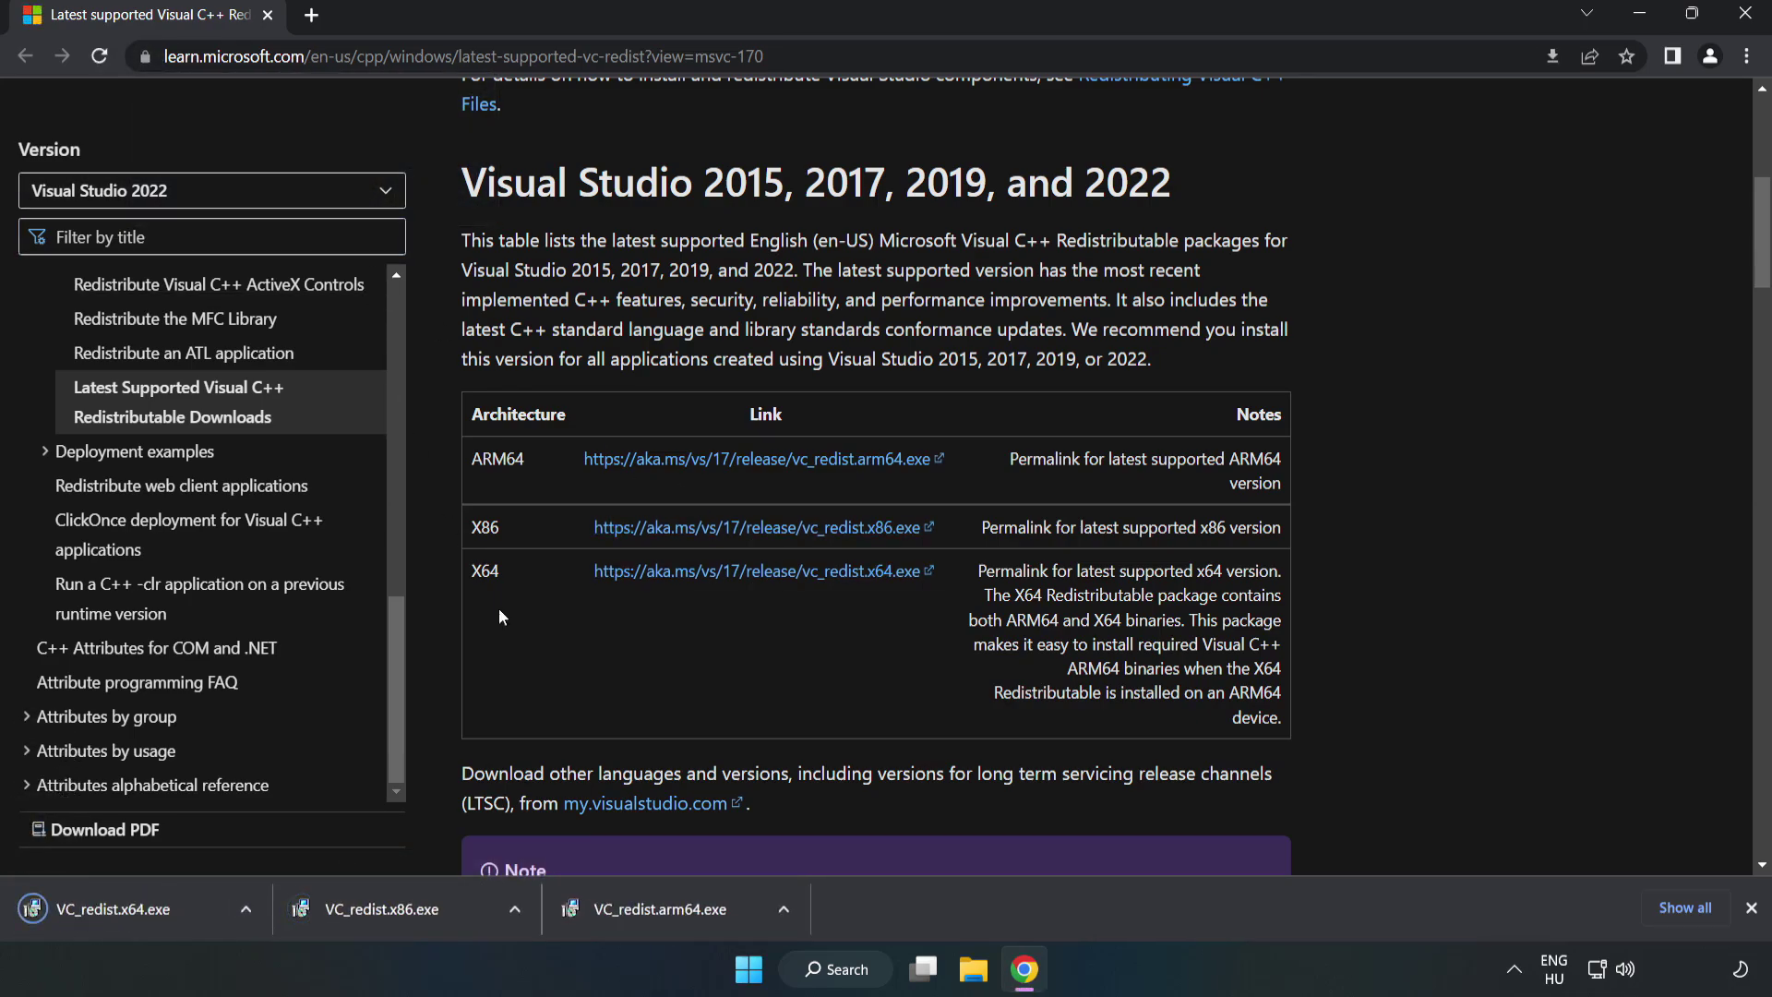
Step: Agree to the license and attempt the ARM64 redistributable install, dismissing its unsupported-platform failure
left_click(679, 915)
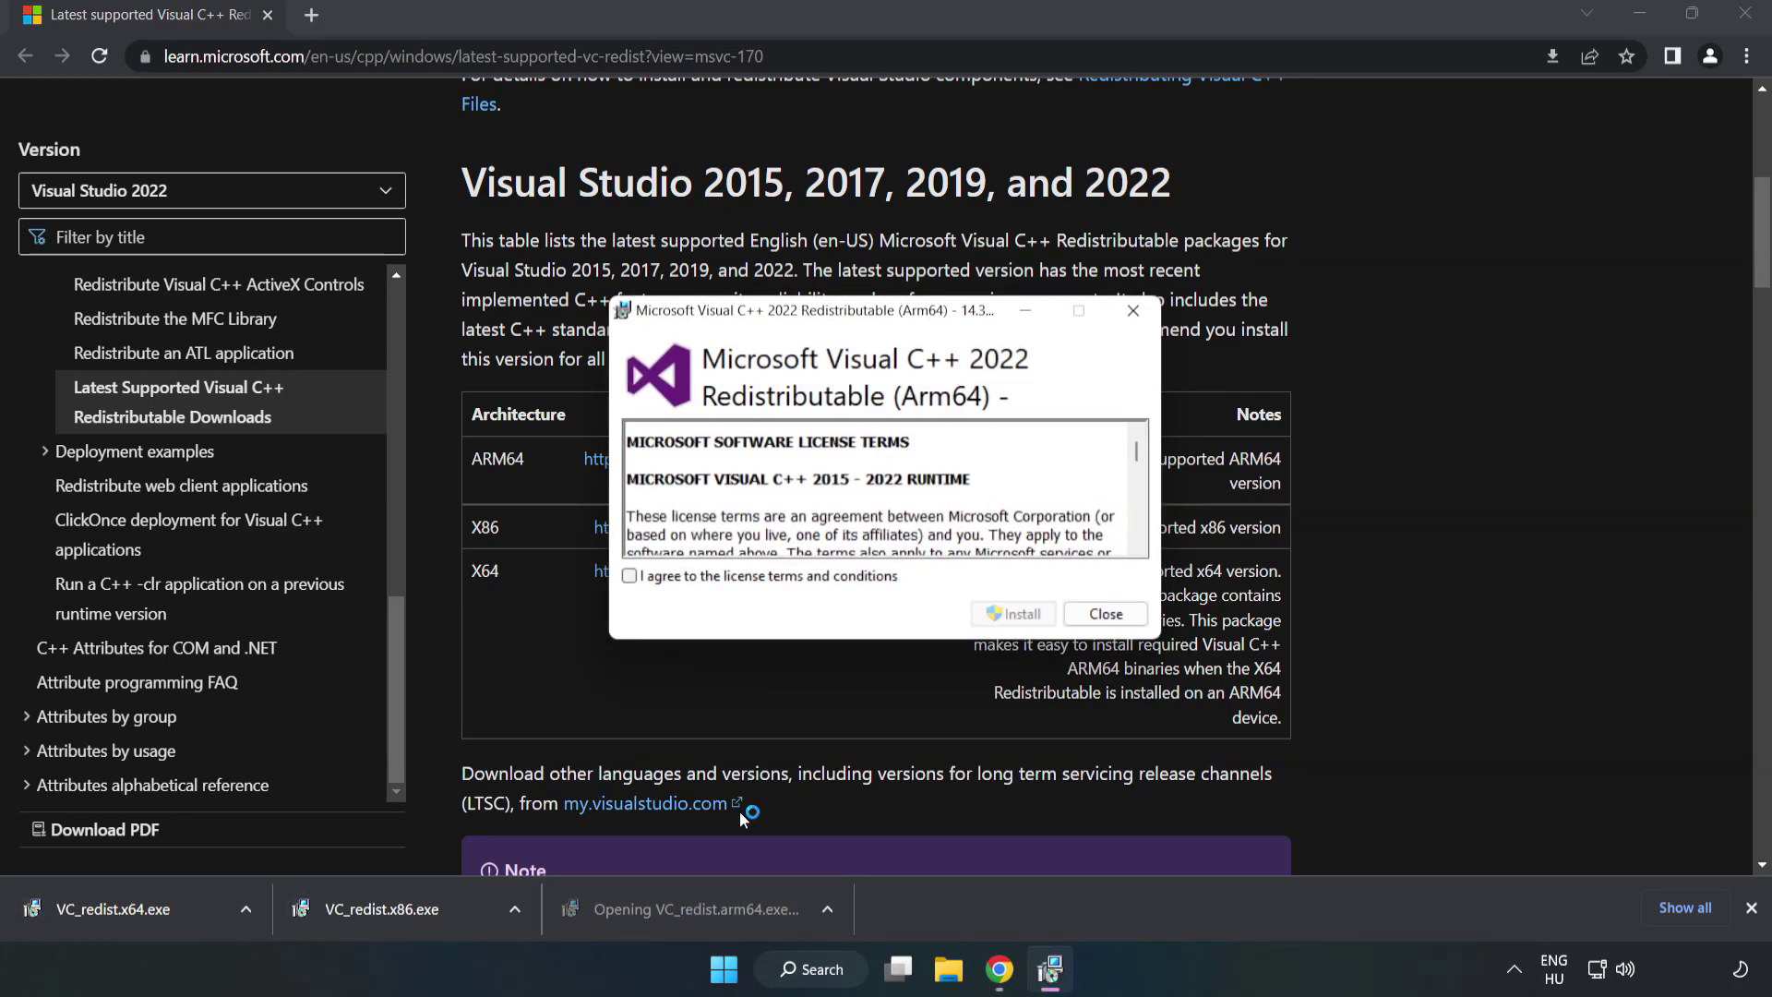
left_click_drag(1136, 452, 1129, 567)
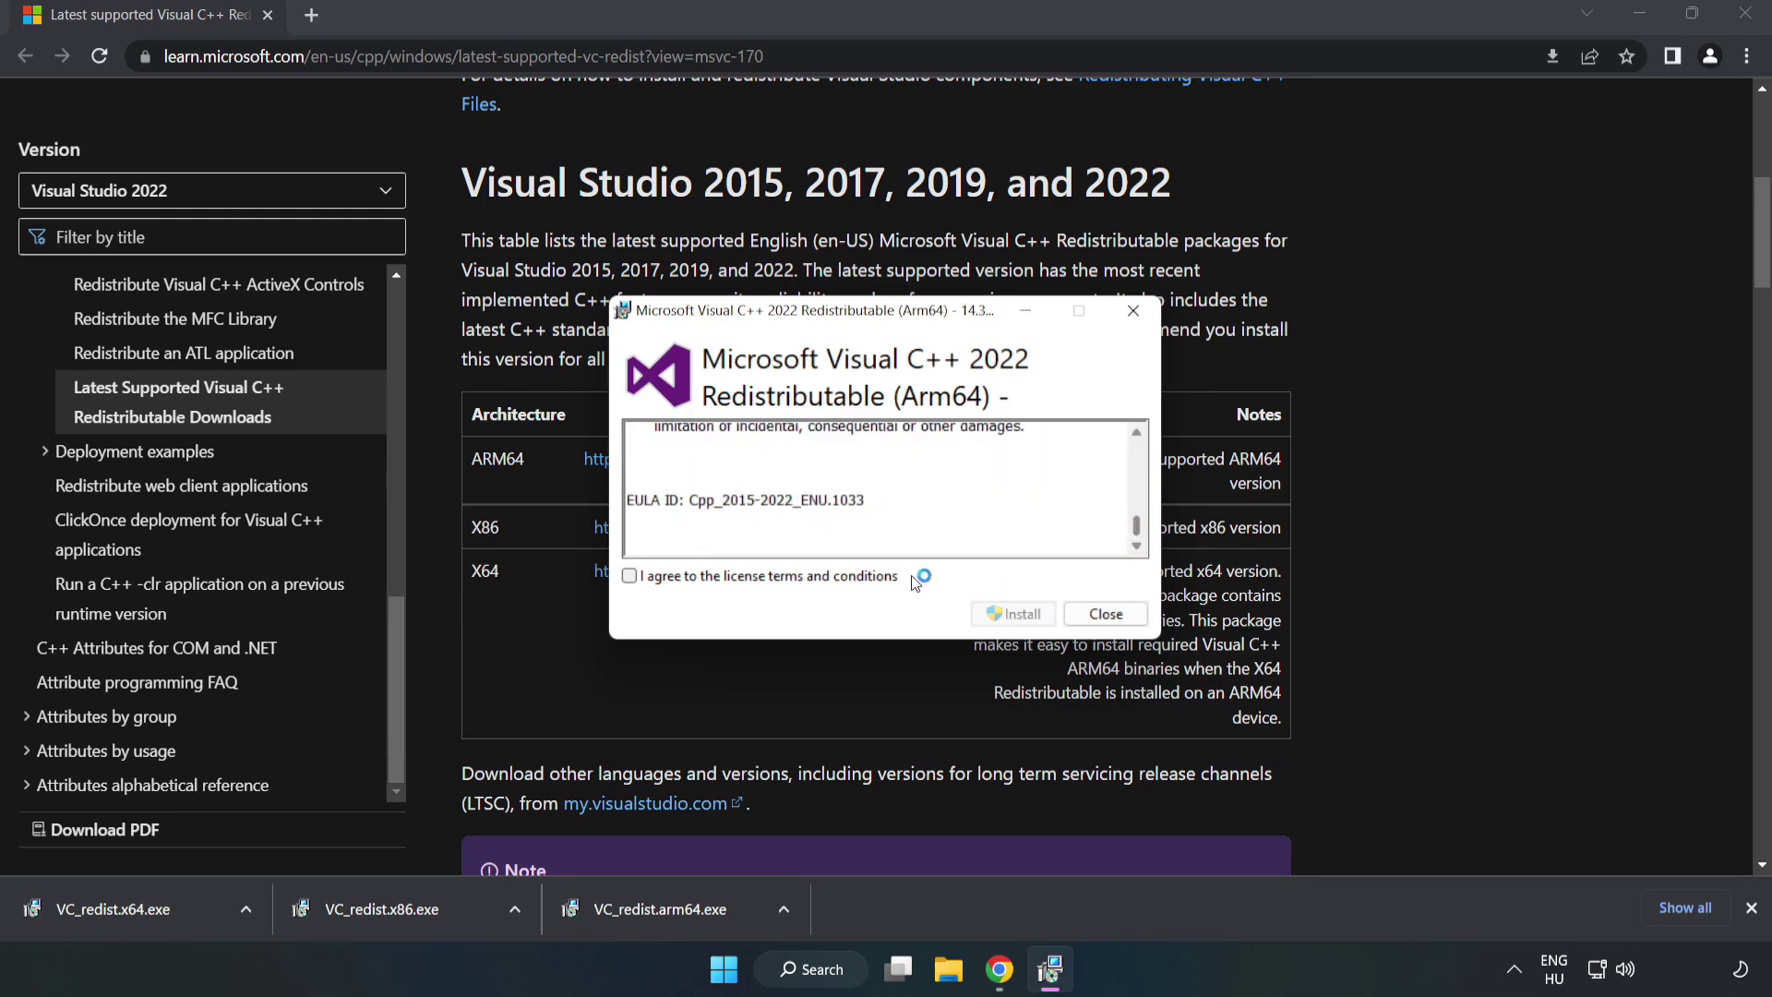
left_click(774, 580)
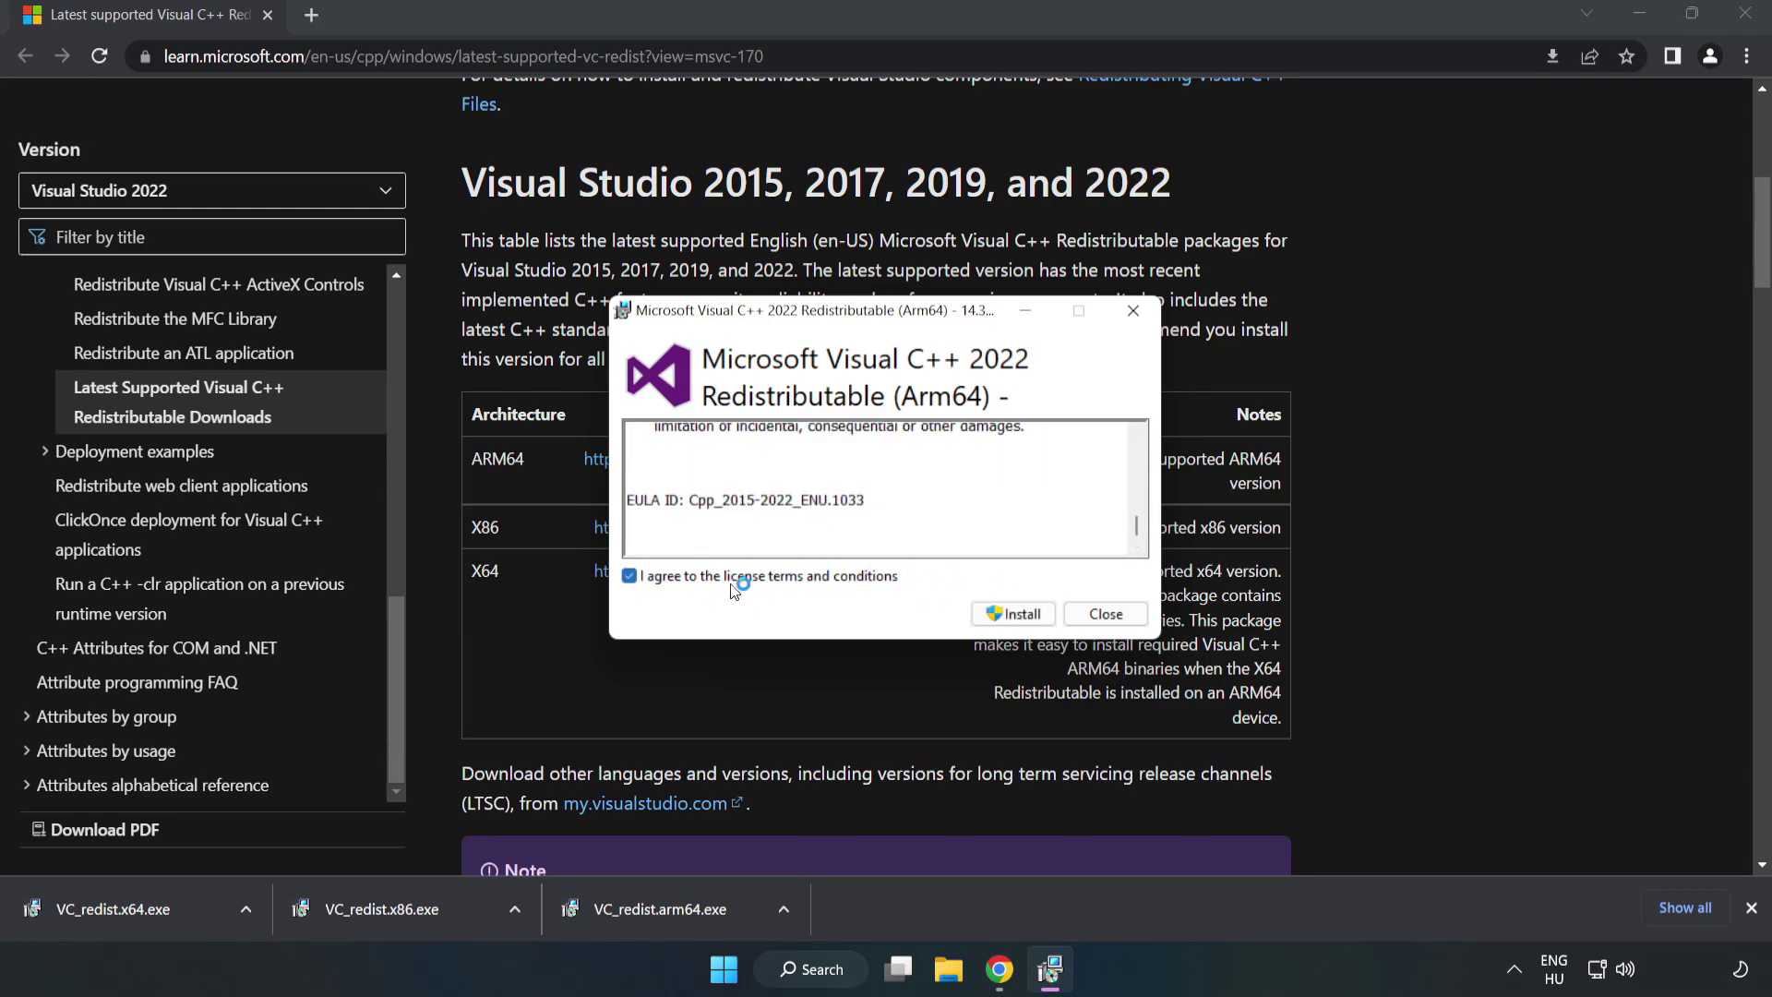
left_click(1014, 615)
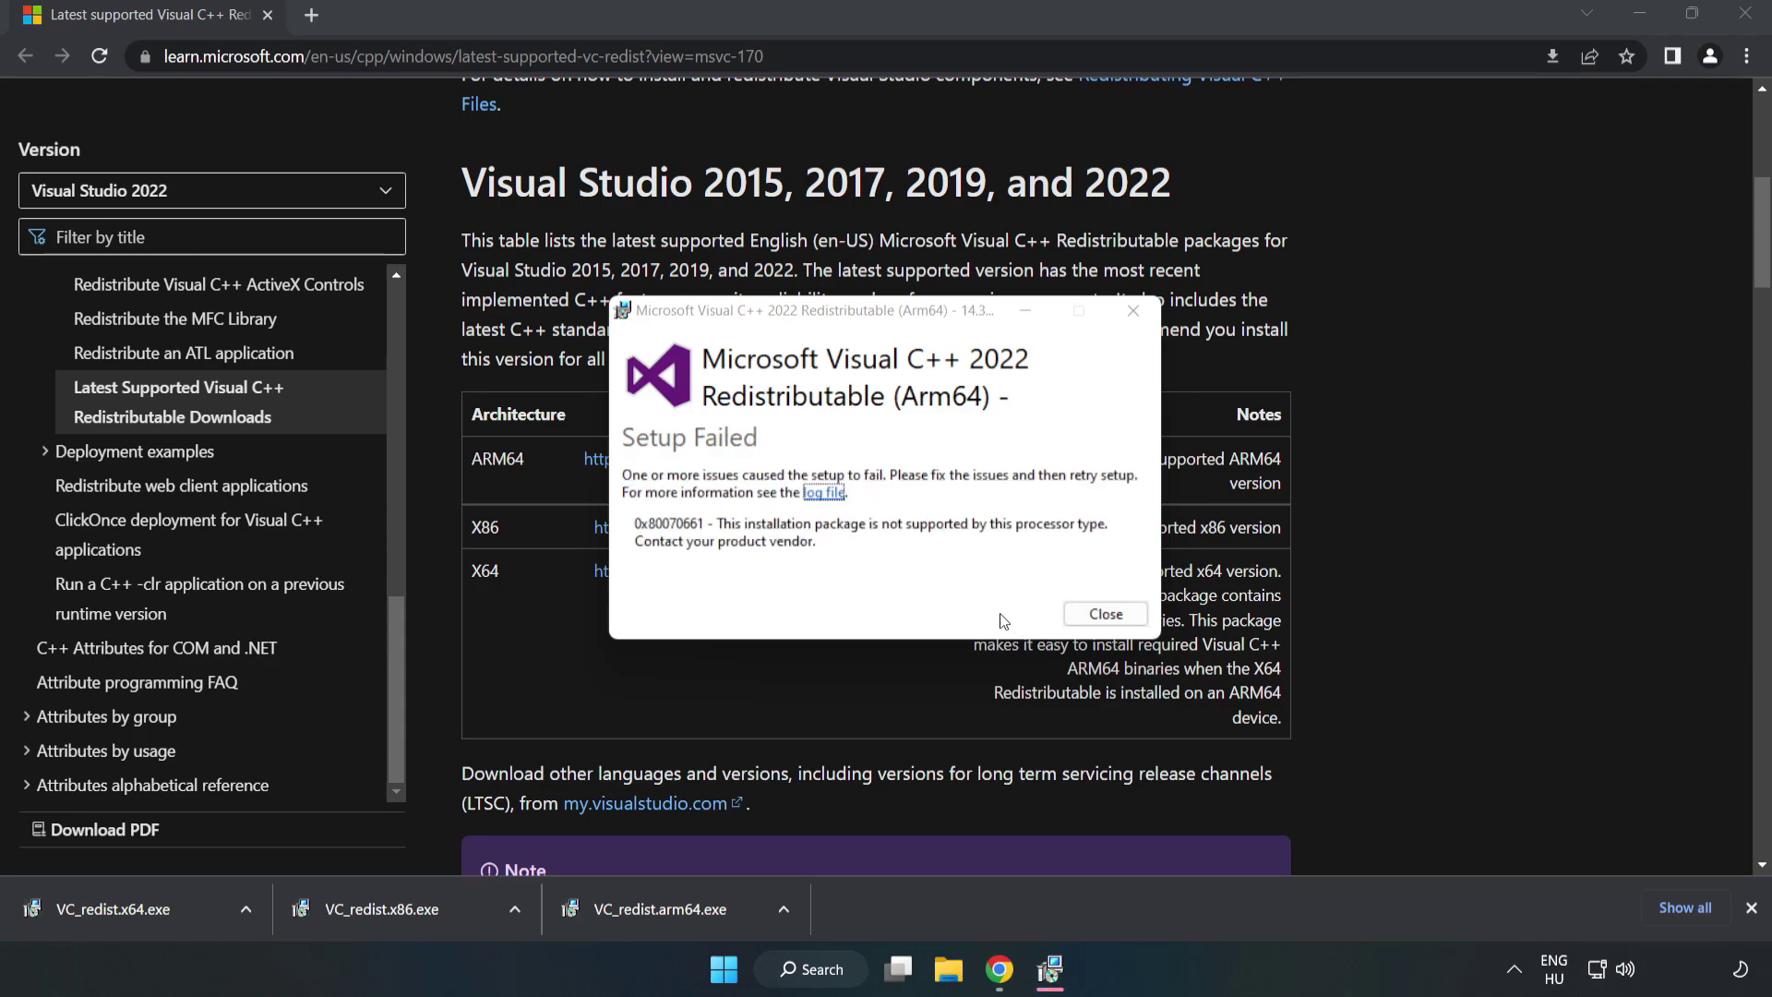
left_click(1104, 614)
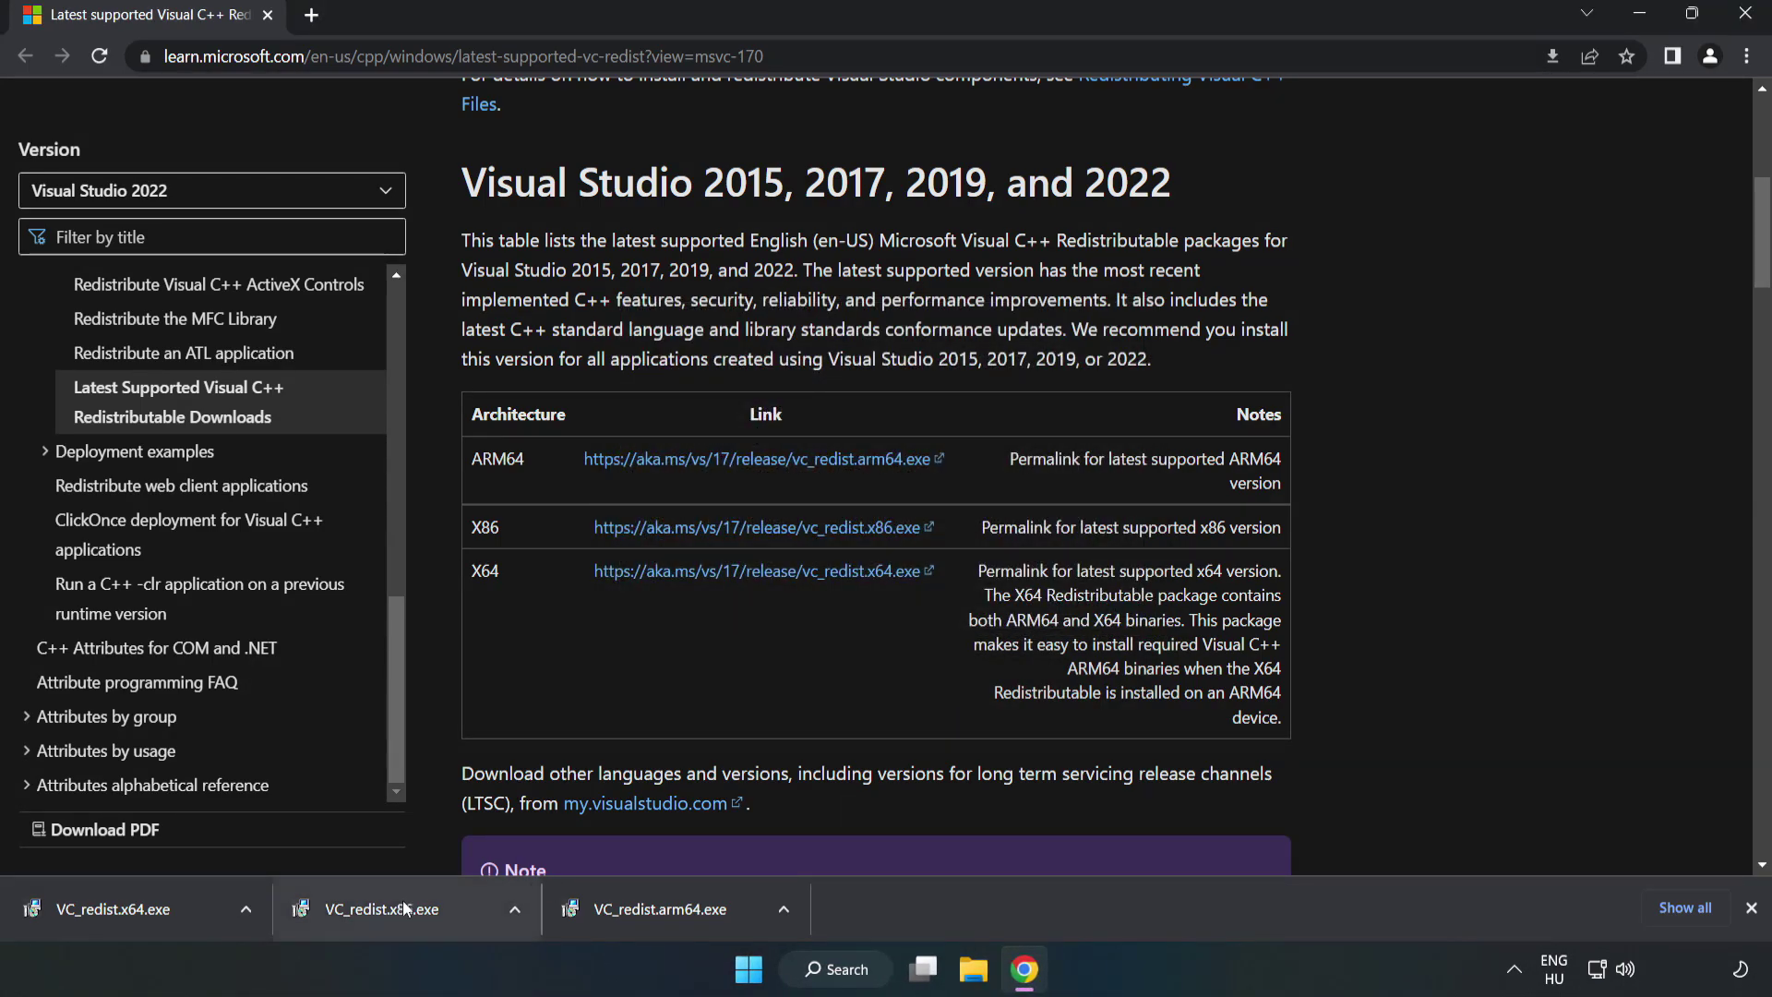
left_click(407, 909)
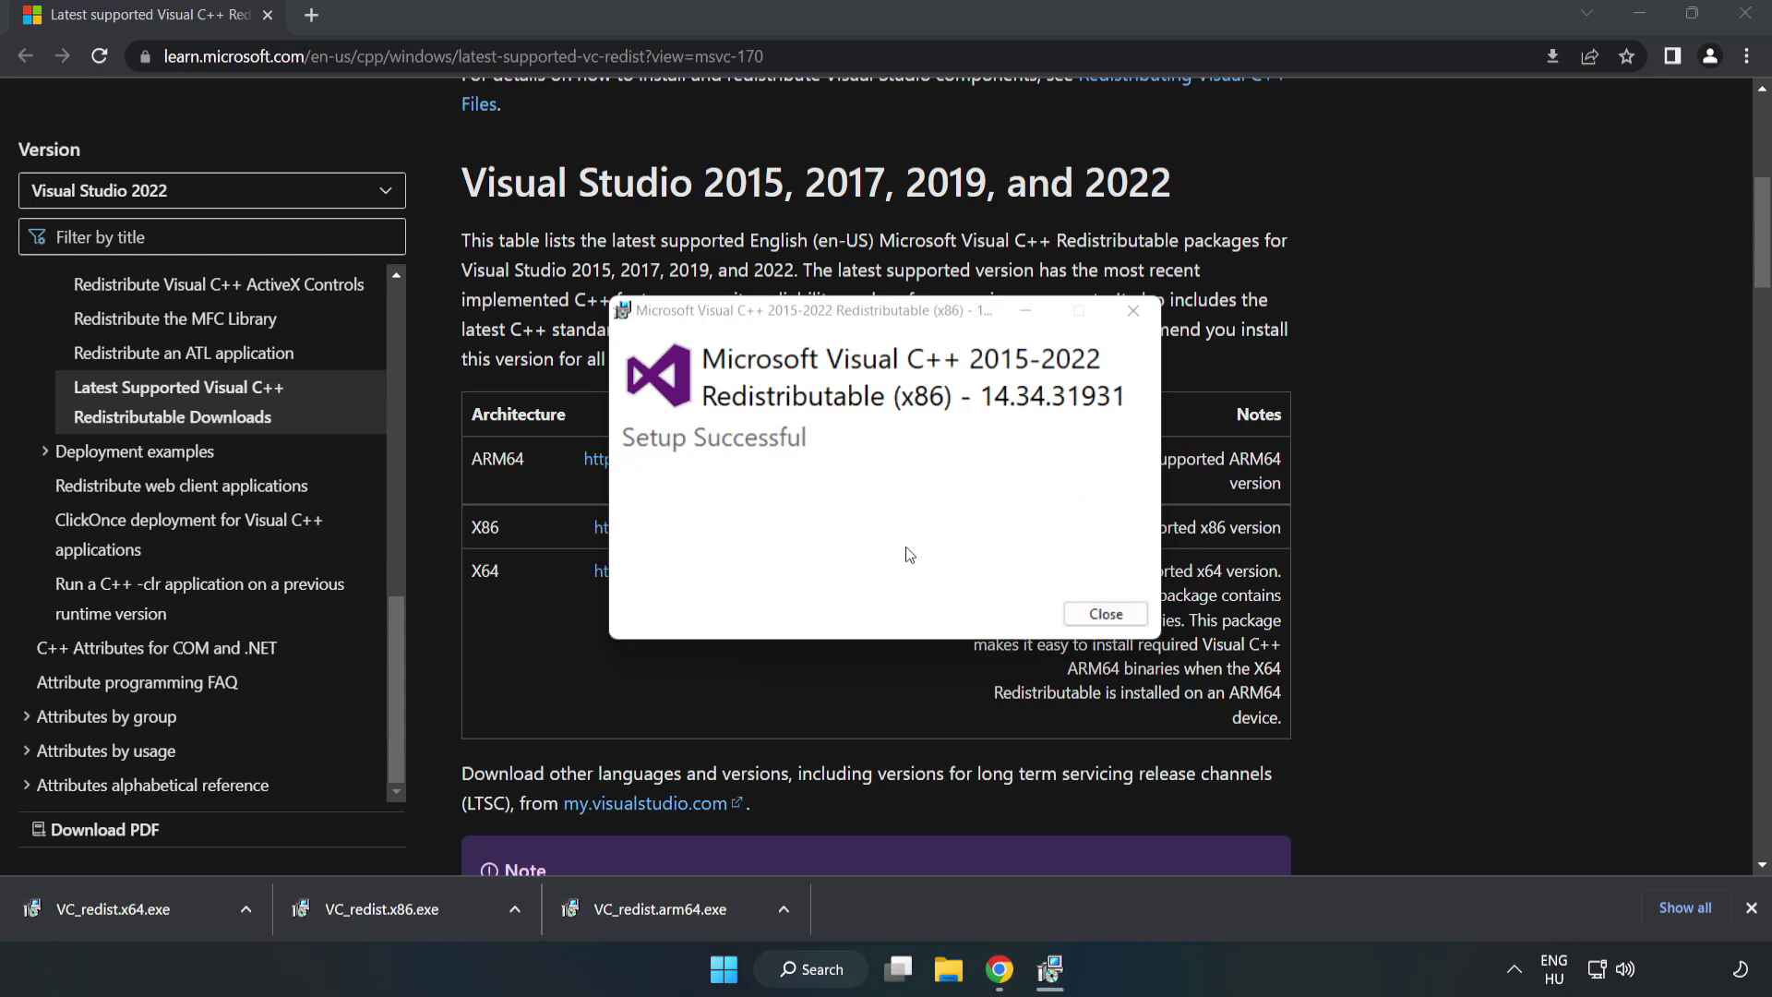
left_click(1106, 614)
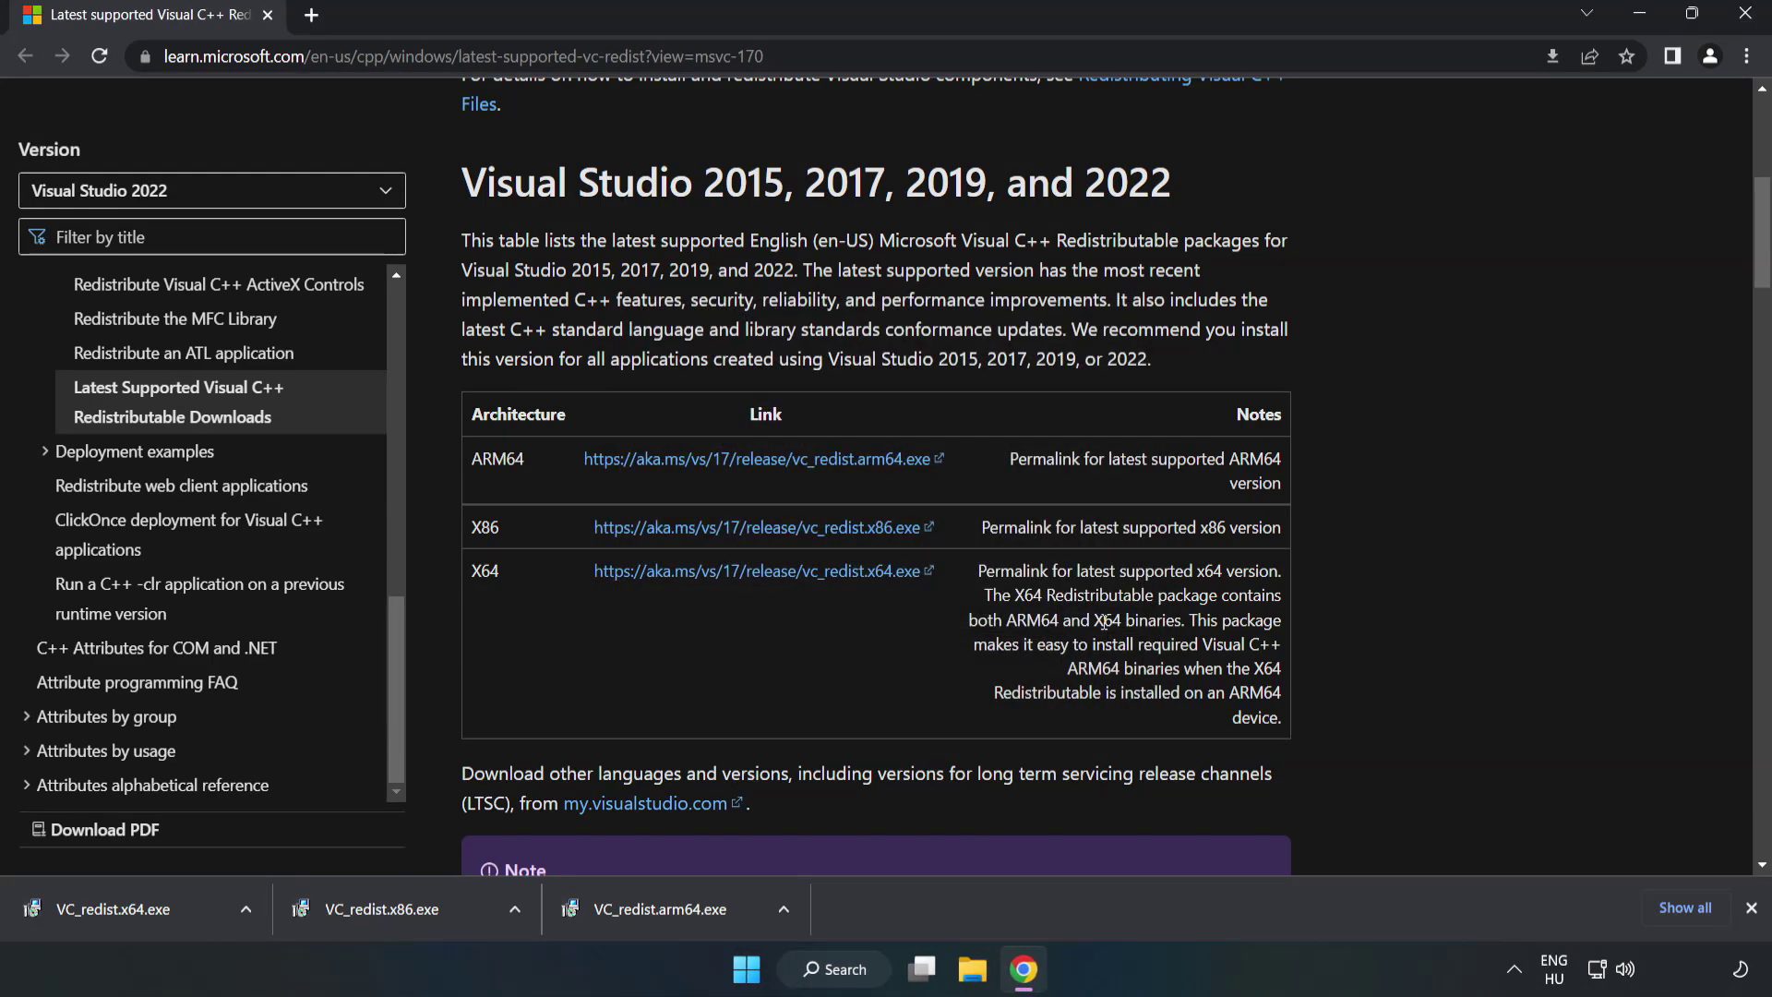
left_click(96, 908)
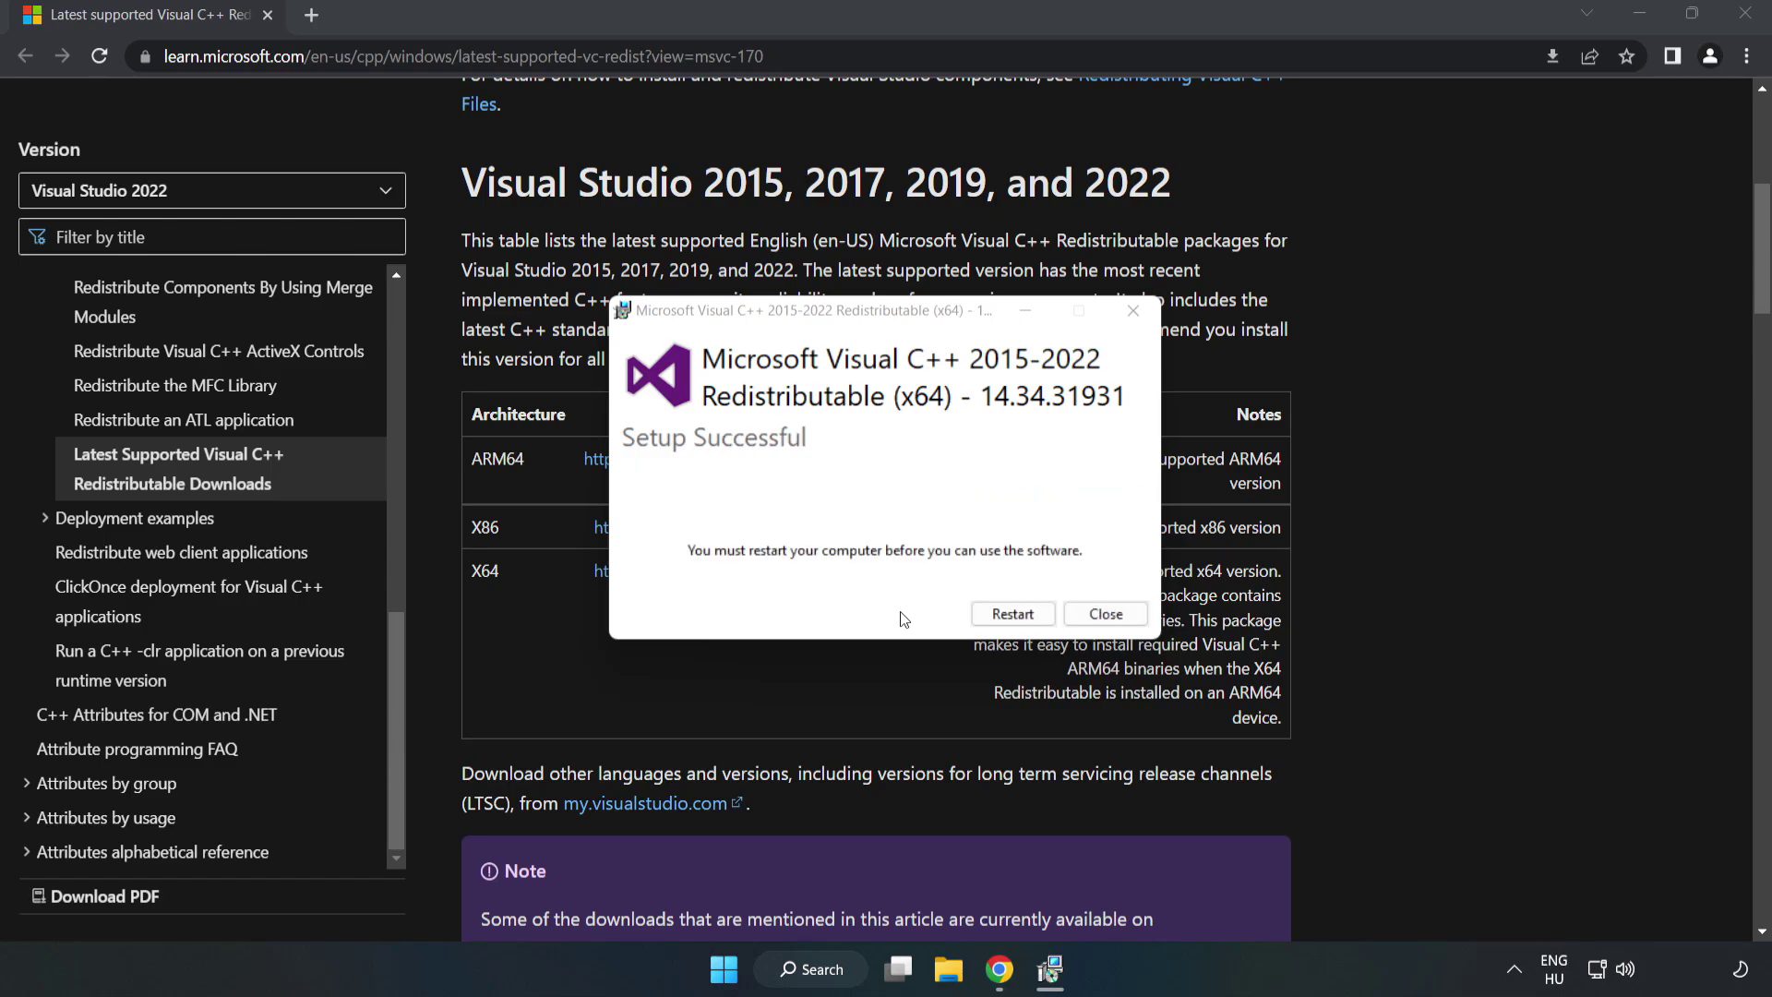
left_click(1107, 615)
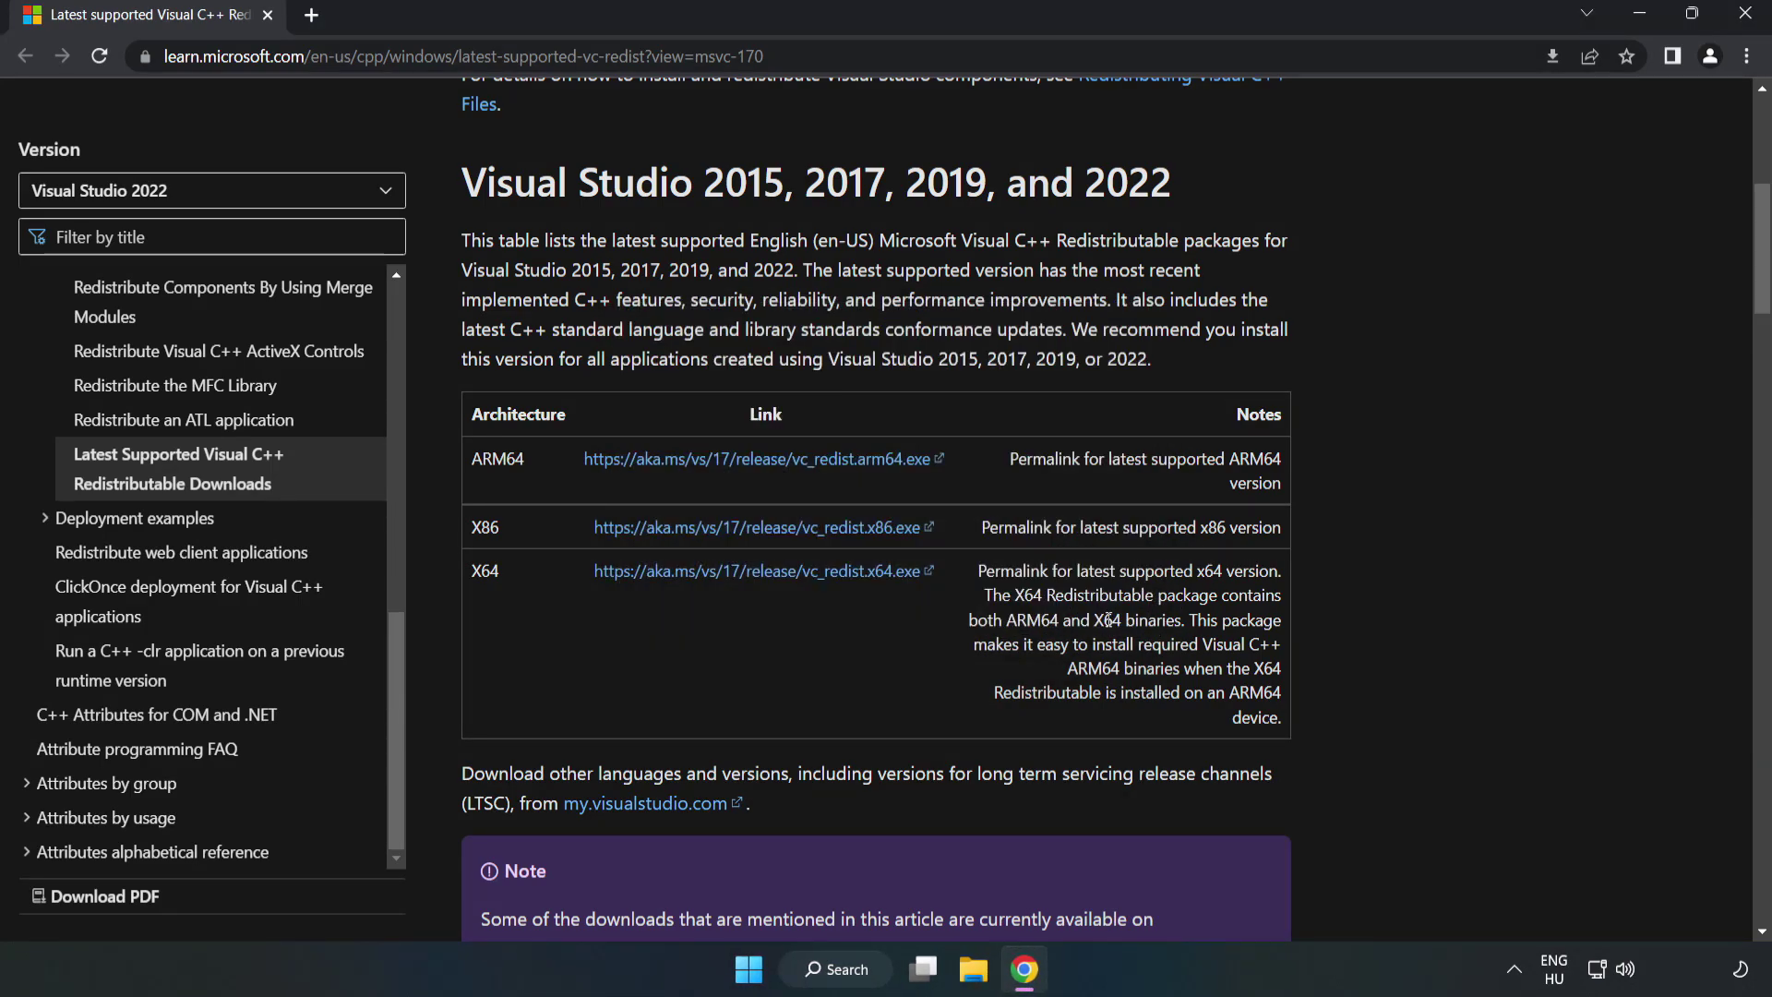
Step: Close Chrome and bring up the Start menu's sleep, shut down and restart options
left_click(1747, 17)
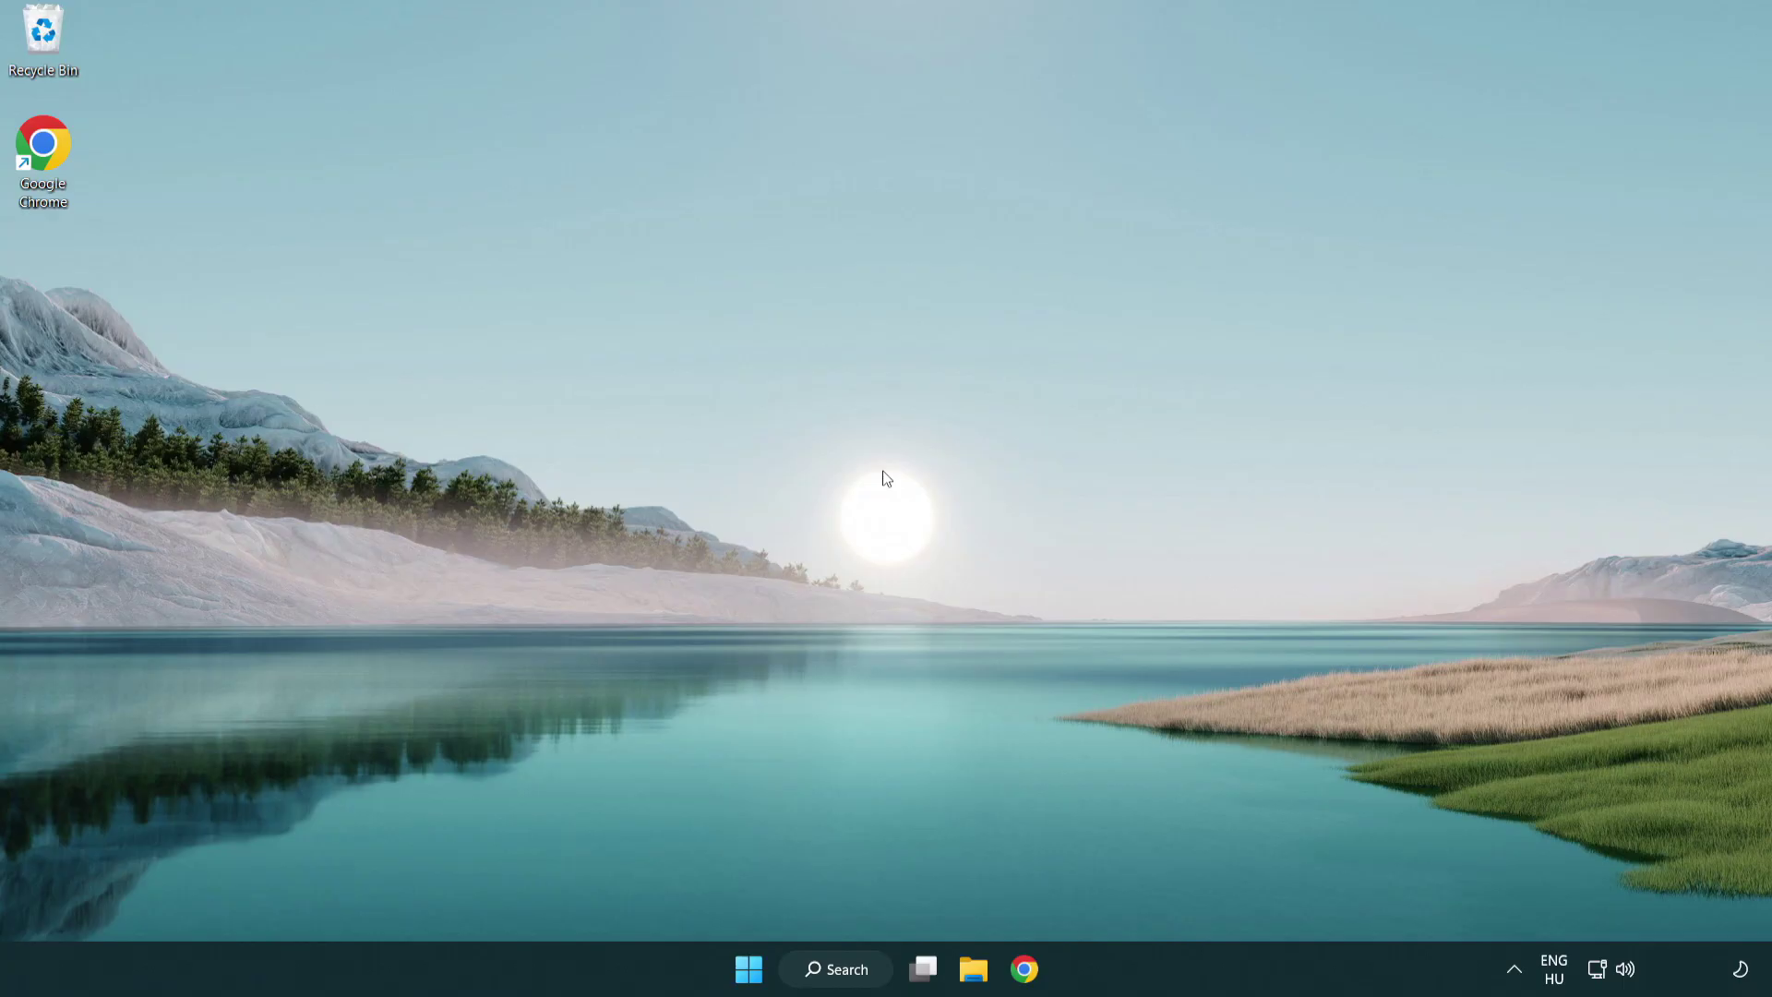
left_click(749, 970)
left_click(1172, 888)
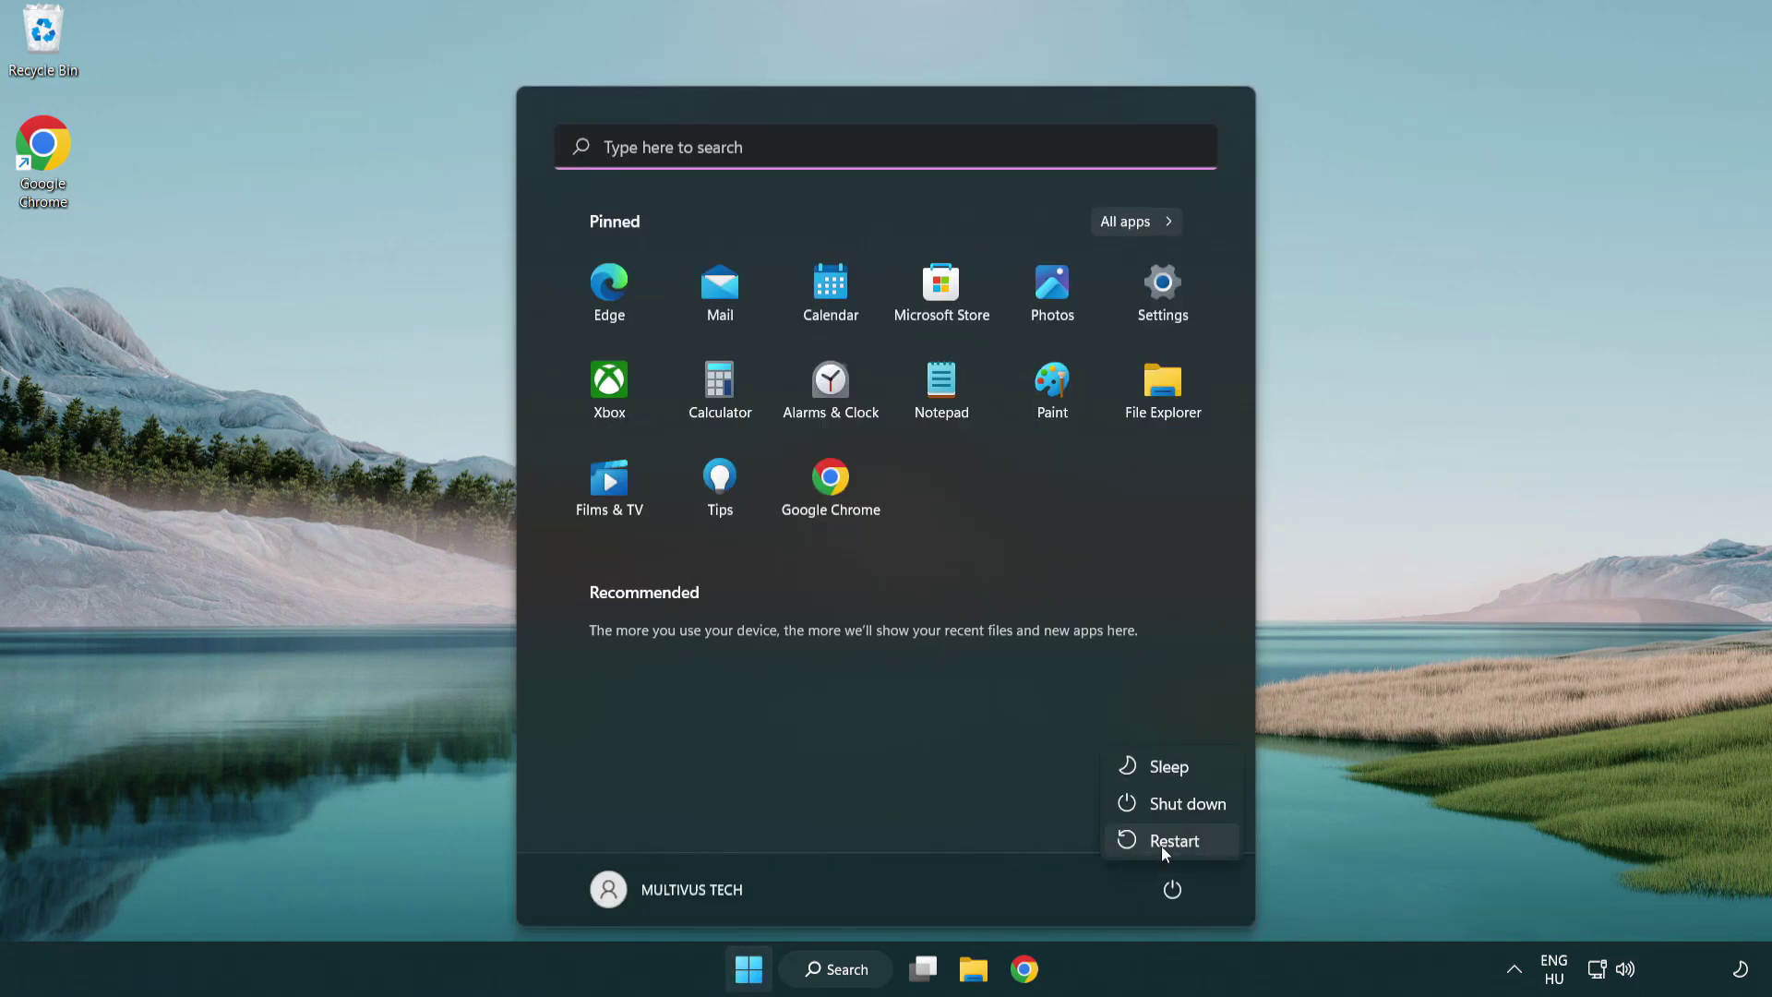